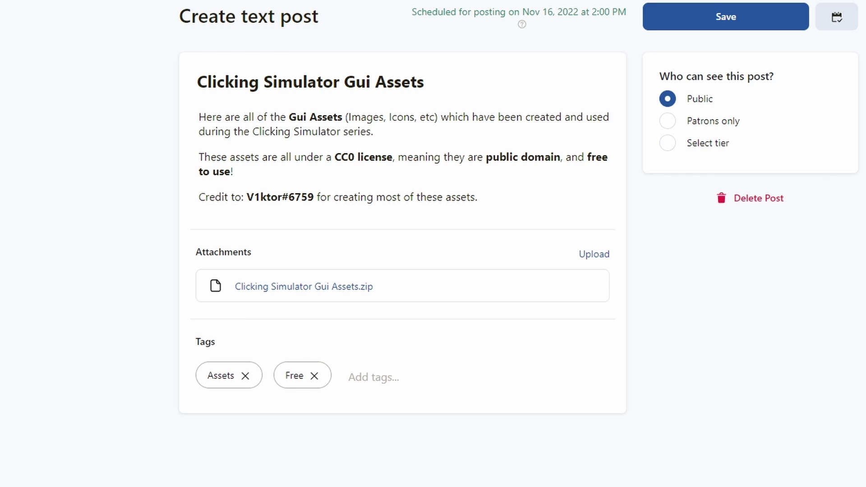
# Download the Clicking Simulator Gui Assets.zip into Downloads and extract its PNG icons.
pyautogui.click(326, 291)
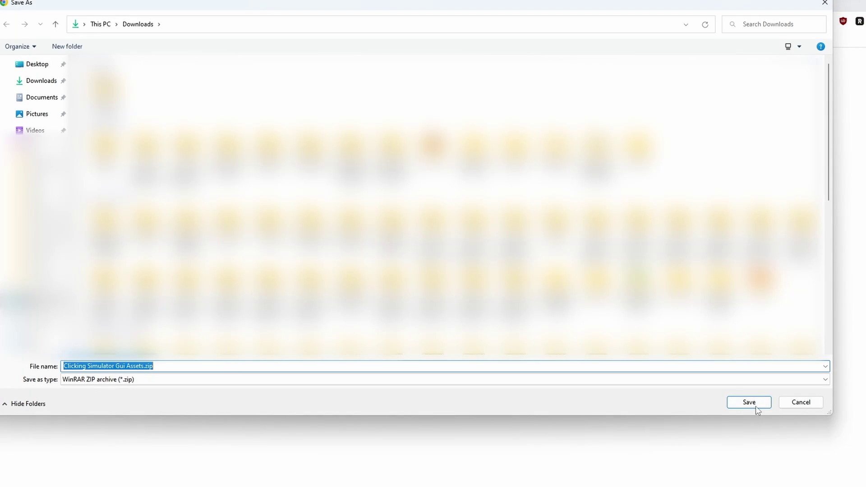
pyautogui.click(749, 402)
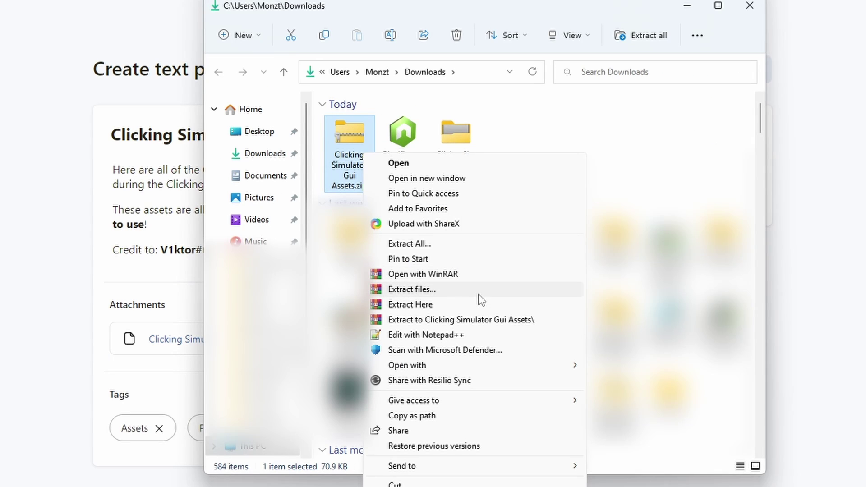
pyautogui.click(478, 294)
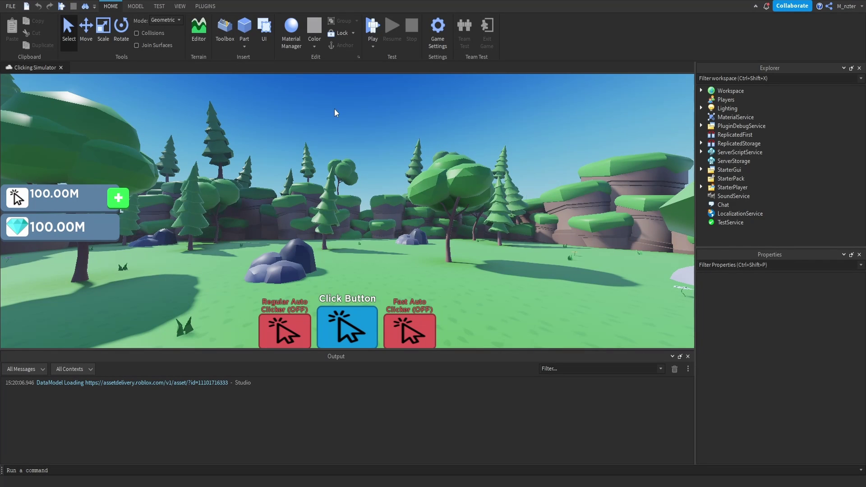
# Bulk-import all ten PNG icons from the assets folder through the Asset Manager.
pyautogui.click(178, 6)
pyautogui.click(86, 21)
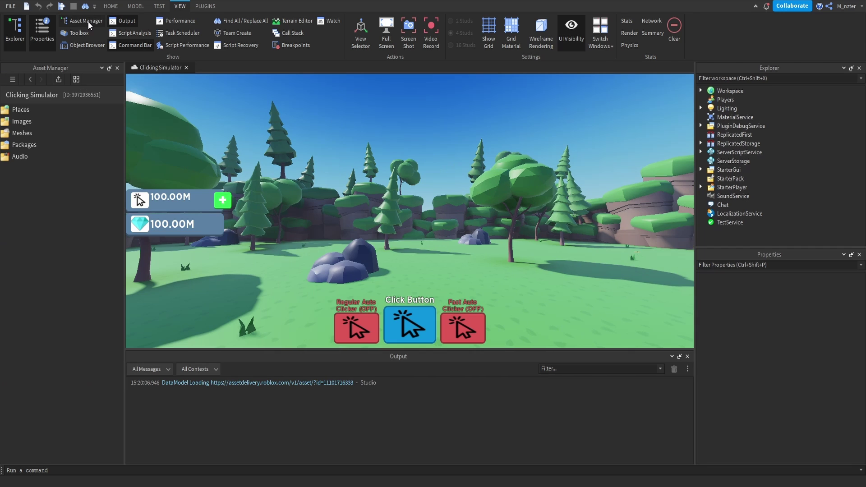
pyautogui.click(61, 83)
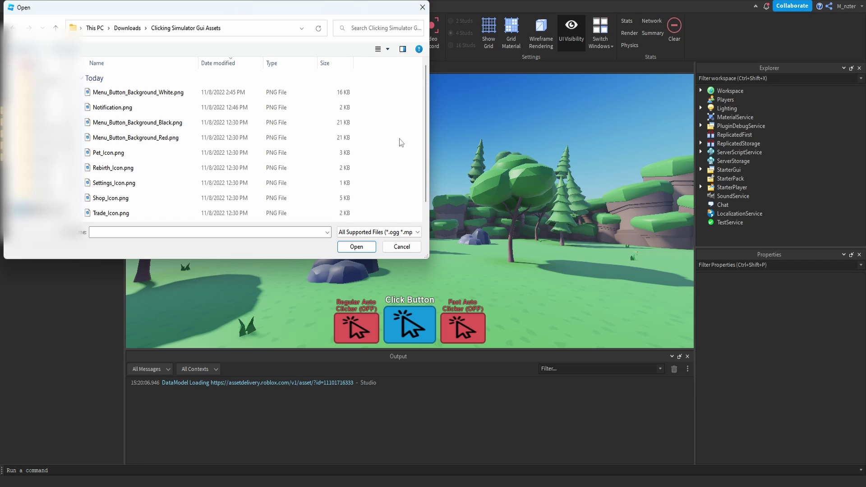
pyautogui.moveTo(370, 91); pyautogui.dragTo(301, 217)
pyautogui.click(357, 247)
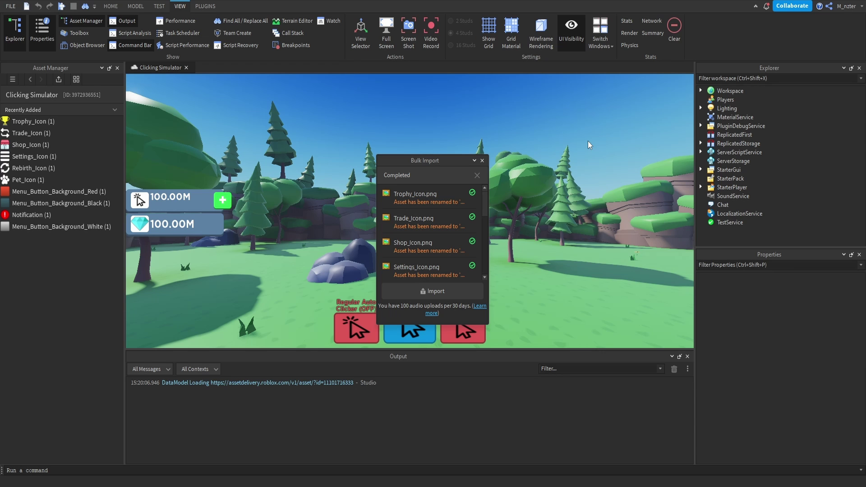
pyautogui.click(482, 160)
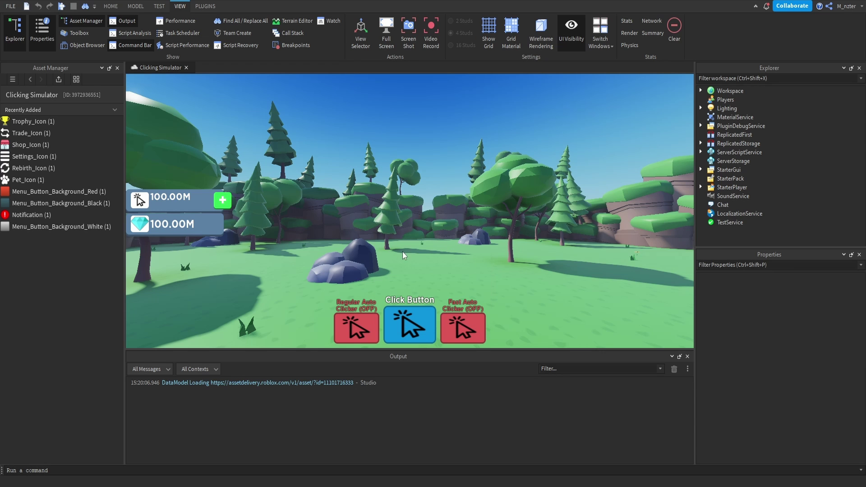
# Close the Asset Manager and inspect the Currency GUI's Manager and Frame children.
pyautogui.click(117, 68)
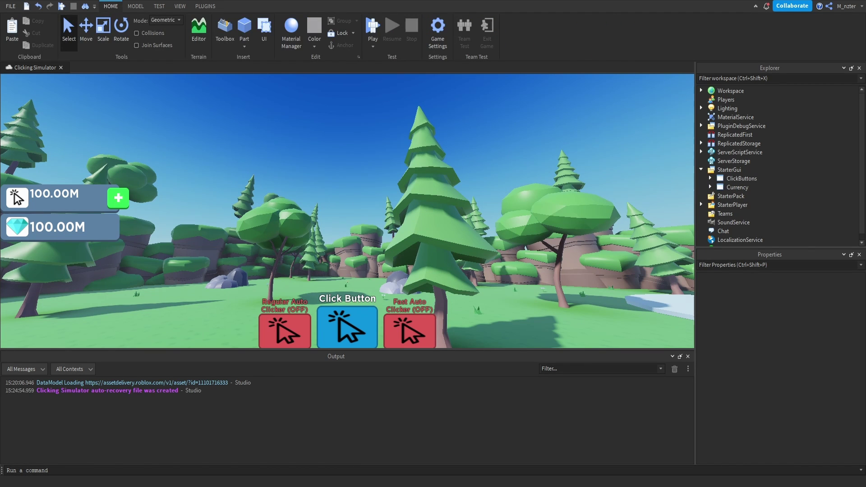
pyautogui.click(740, 187)
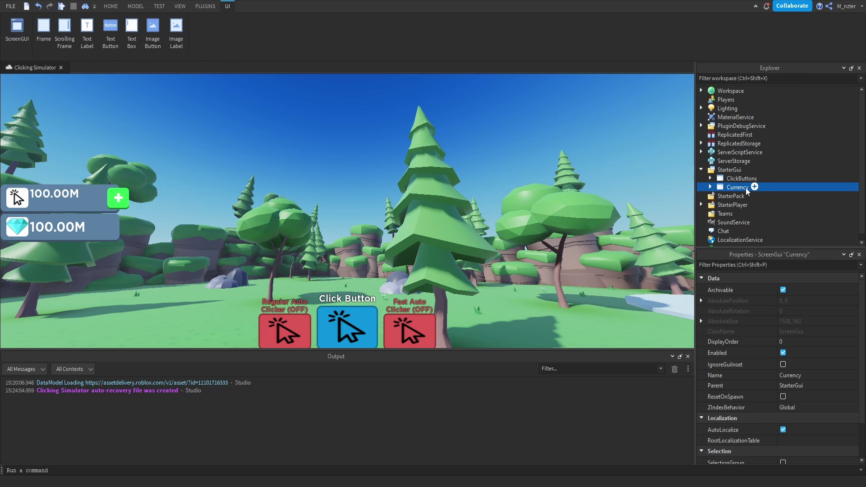
pyautogui.click(711, 187)
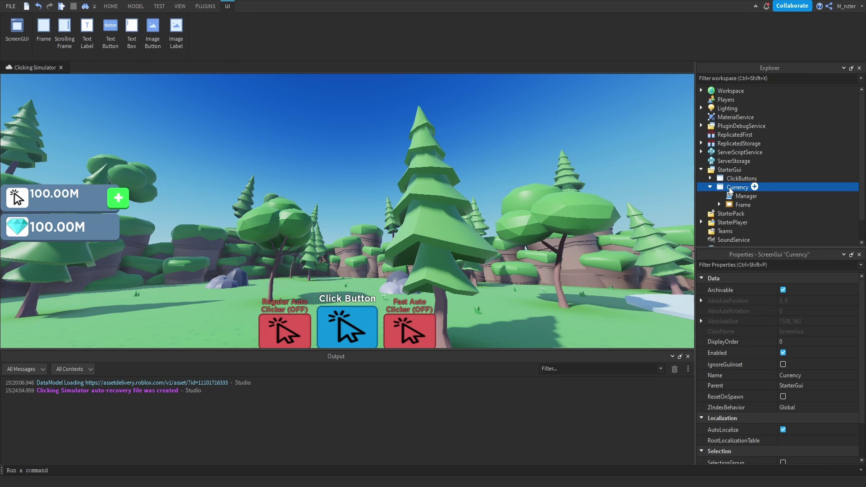
pyautogui.click(740, 204)
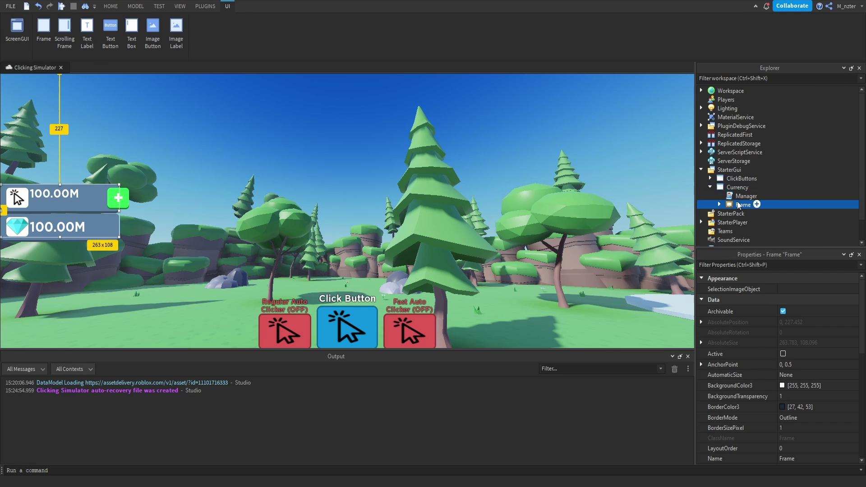
pyautogui.click(710, 187)
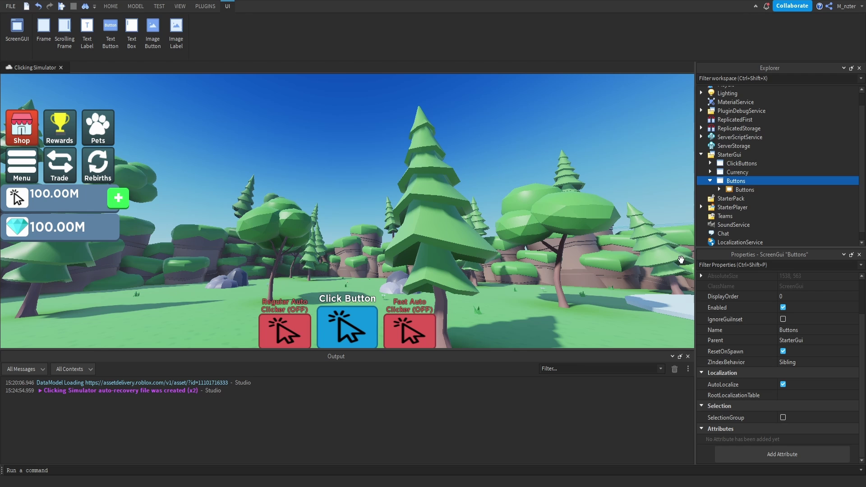
# Inspect the UIAspectRatioConstraints on the Buttons frame and the currency Frame.
pyautogui.click(738, 190)
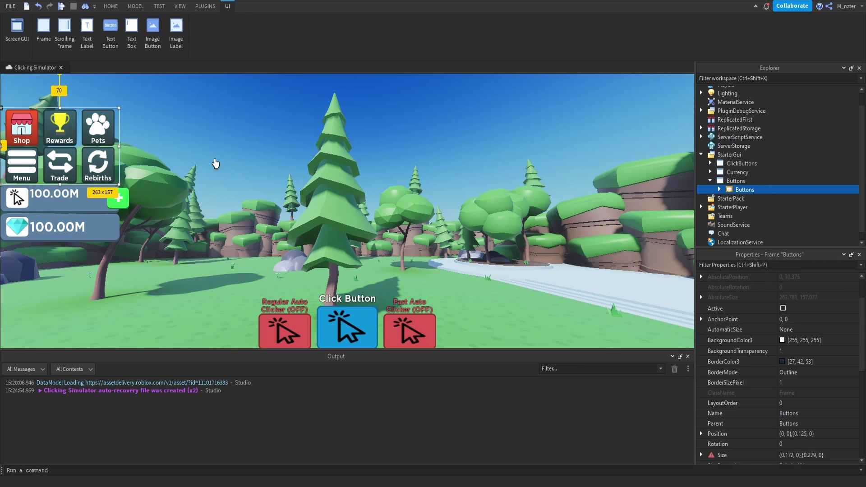
pyautogui.click(720, 190)
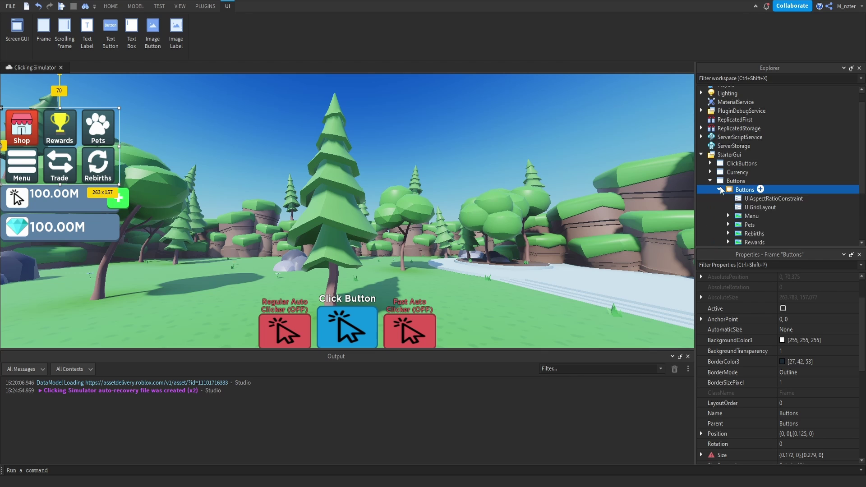
pyautogui.click(747, 199)
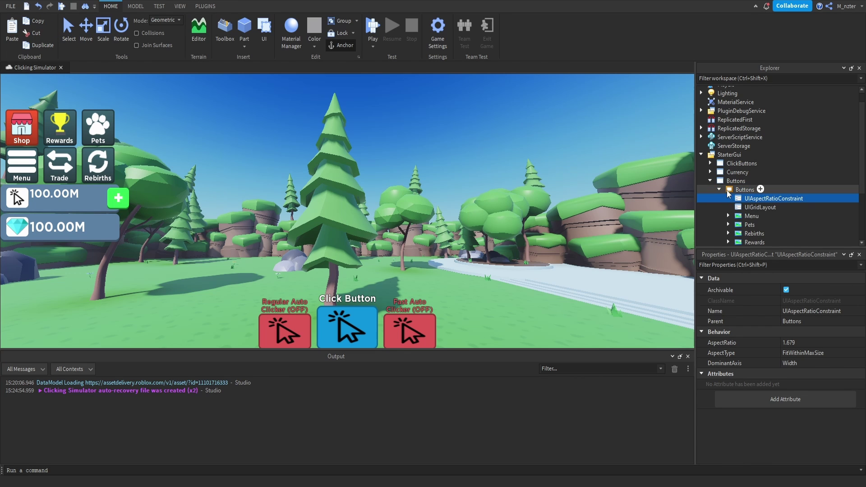
pyautogui.click(711, 172)
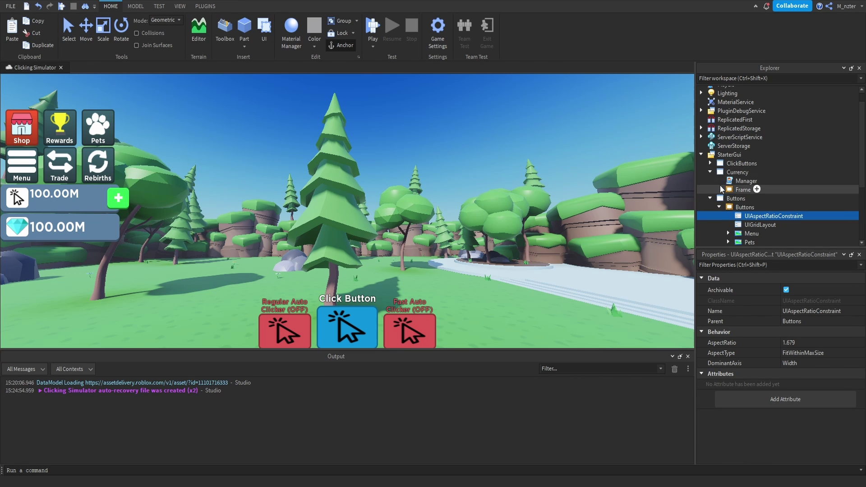
pyautogui.click(719, 189)
pyautogui.scroll(-1, 747, 183)
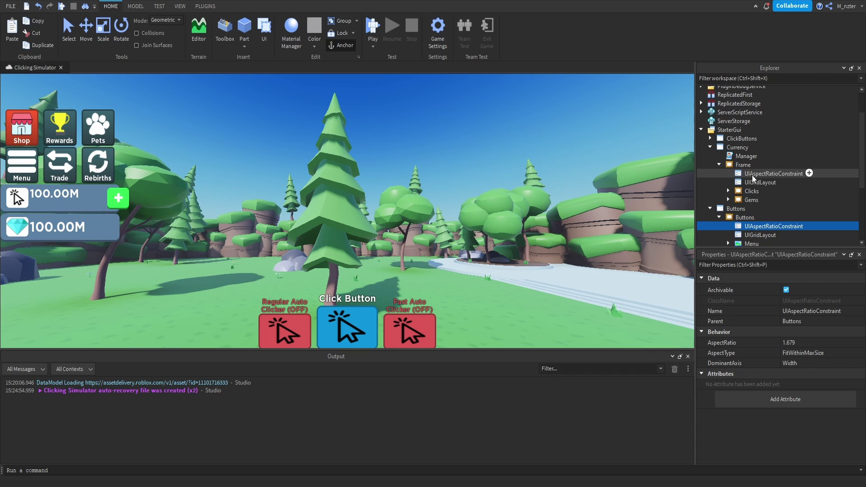
pyautogui.click(751, 175)
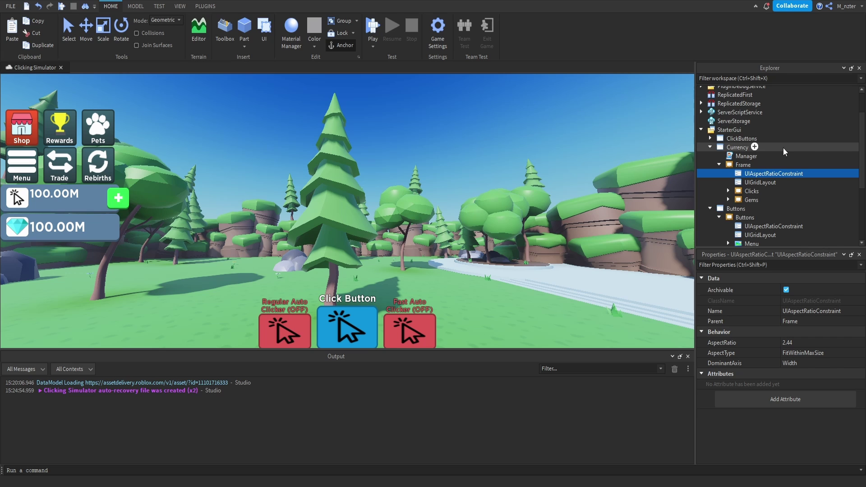
pyautogui.click(719, 165)
pyautogui.click(719, 182)
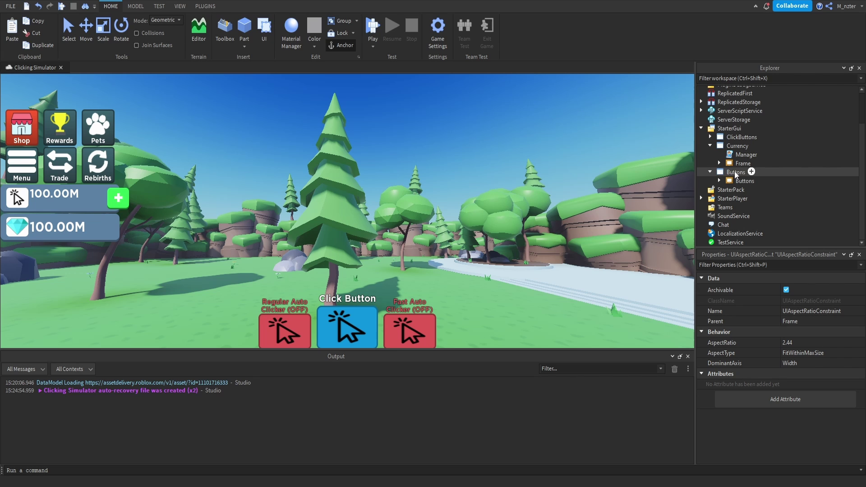
# Preview the GUI on an emulated phone, then delete the Buttons ScreenGui.
pyautogui.click(733, 174)
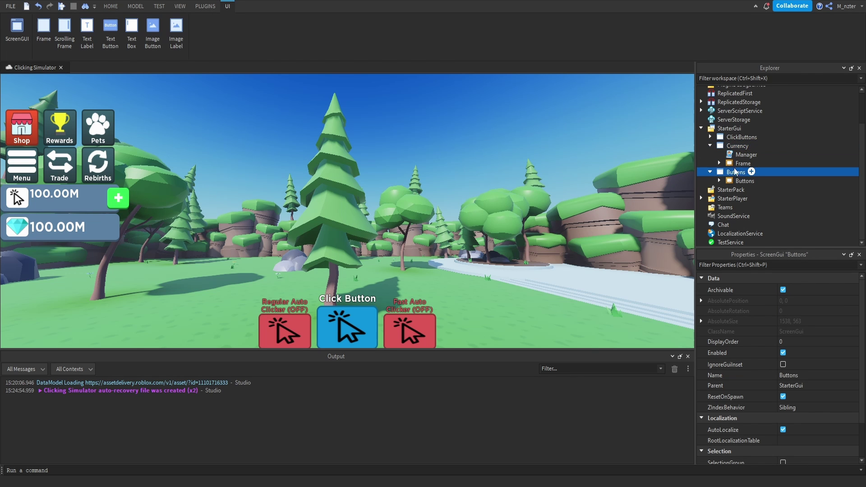
pyautogui.click(164, 9)
pyautogui.click(175, 27)
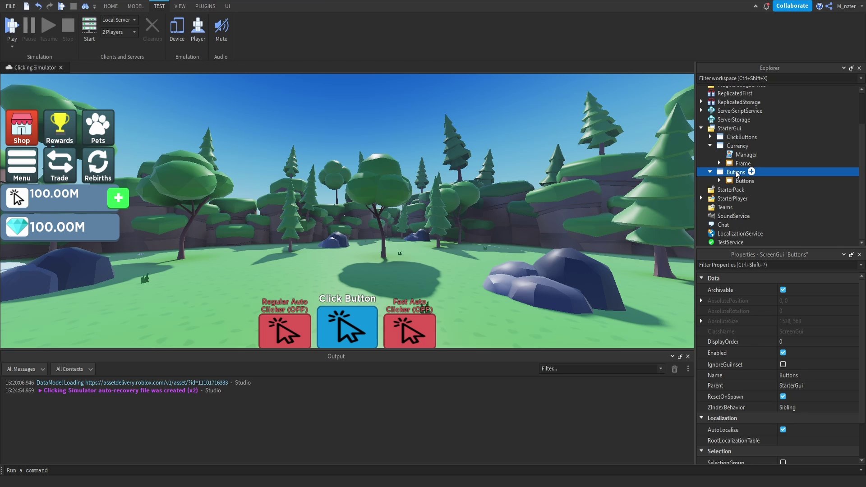
pyautogui.click(765, 181)
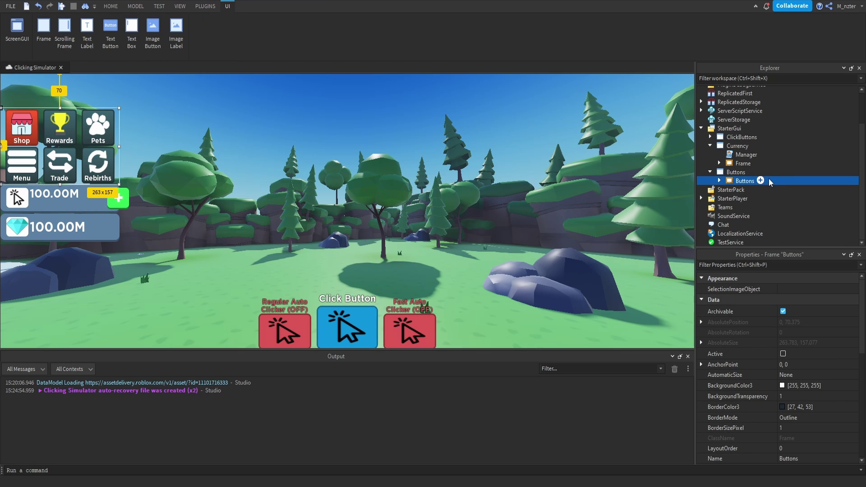
pyautogui.click(768, 162)
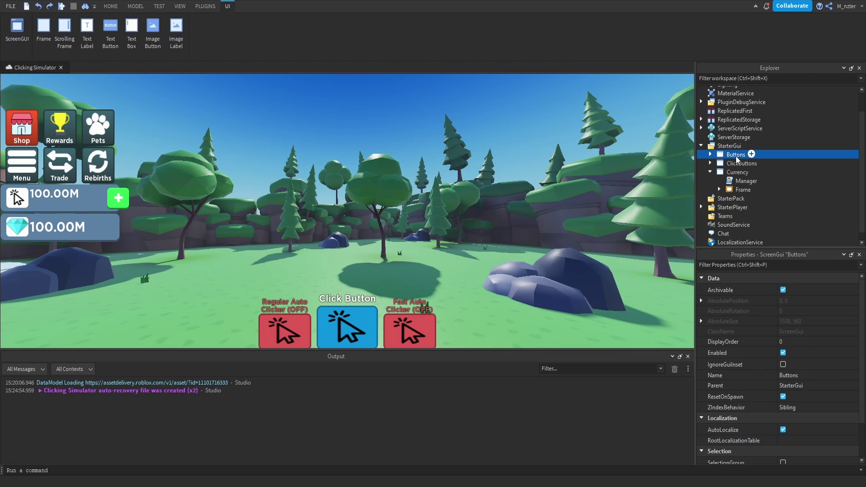
pyautogui.press('Delete')
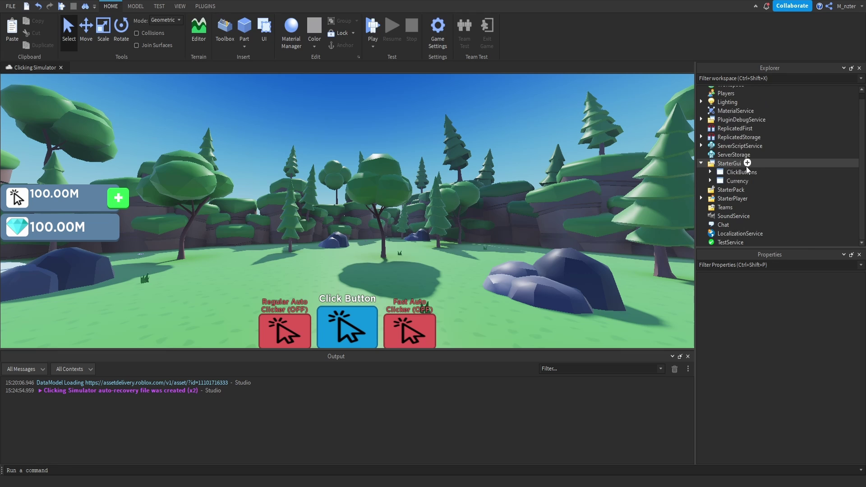
# Insert a new ScreenGui under StarterGui and name it Left.
pyautogui.click(746, 165)
pyautogui.click(746, 206)
pyautogui.click(742, 189)
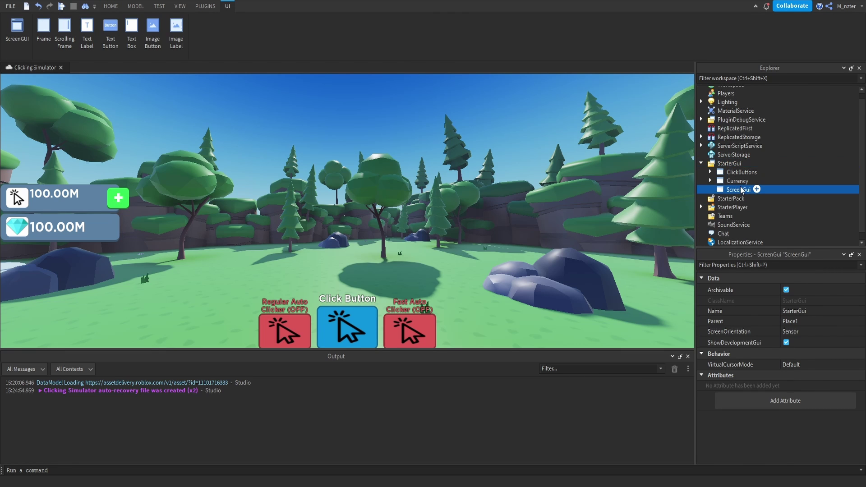
pyautogui.click(743, 190)
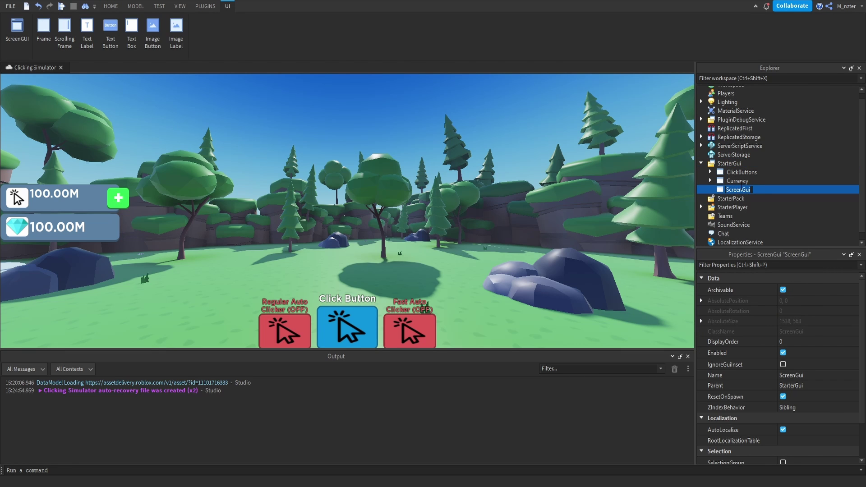
pyautogui.write('Left')
pyautogui.press('Return')
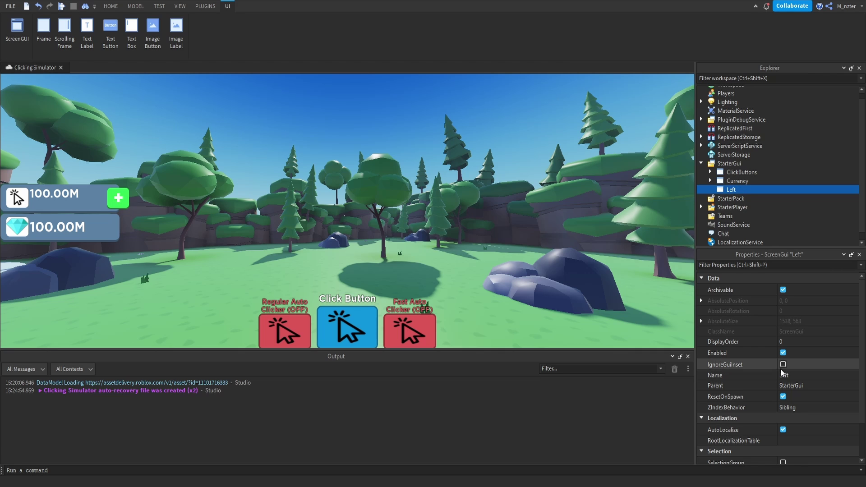
# Turn IgnoreGuiInset on, ResetOnSpawn off, and set ZIndexBehavior to Global.
pyautogui.click(784, 364)
pyautogui.click(783, 397)
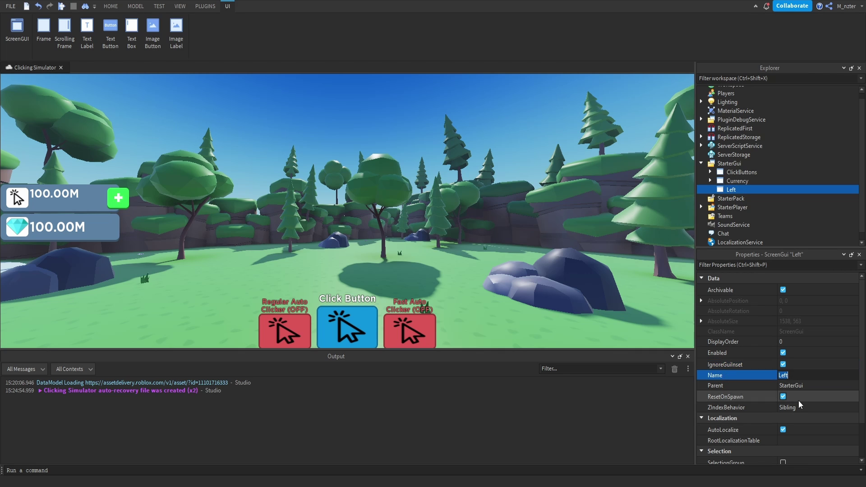
pyautogui.click(787, 407)
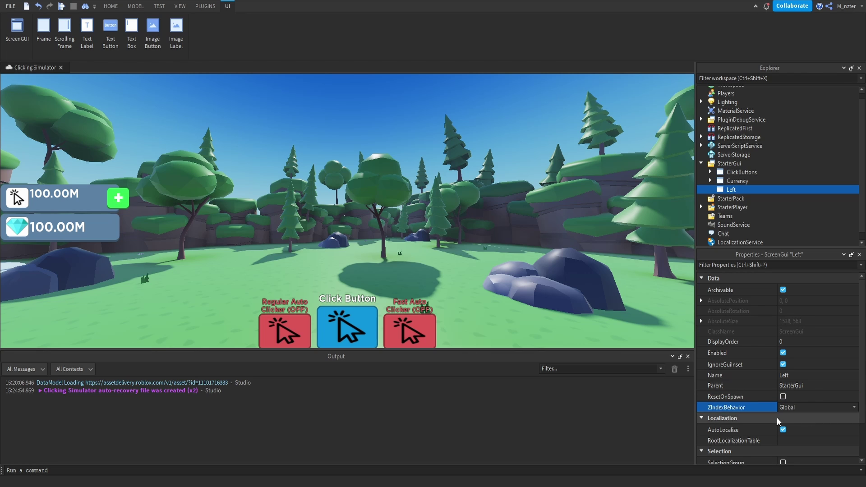
pyautogui.click(785, 416)
pyautogui.click(742, 189)
# Add a Frame under Left with Size {0.175,0},{0.365,0}.
pyautogui.click(741, 226)
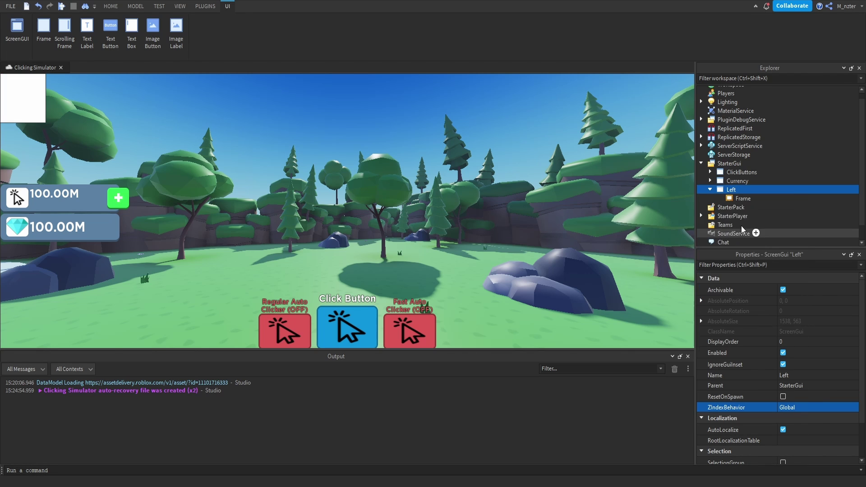
pyautogui.click(802, 320)
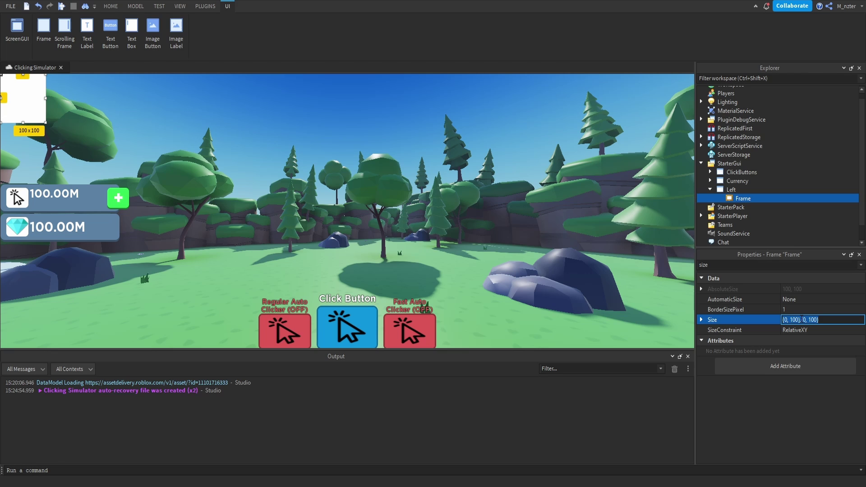
pyautogui.write('.175')
pyautogui.write(',')
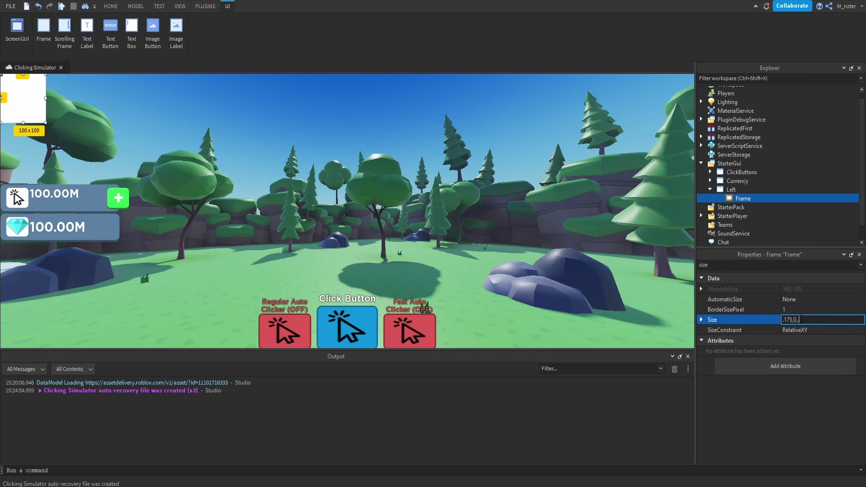
pyautogui.write(' 0},{0.')
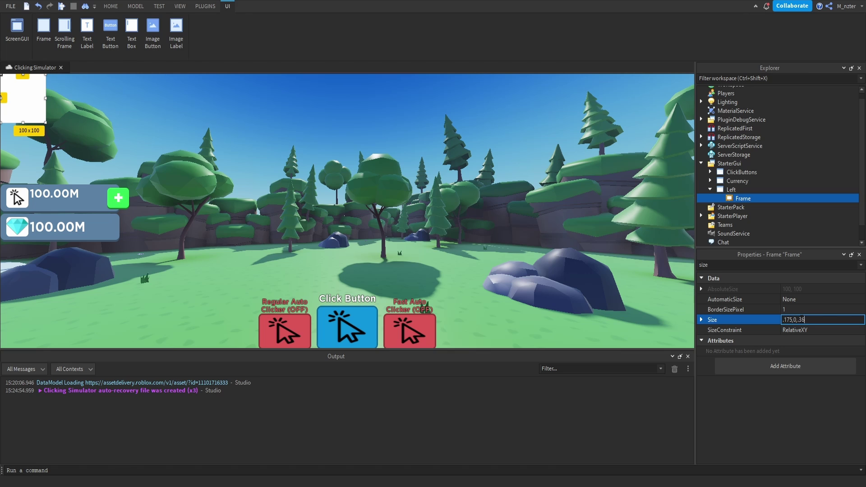
pyautogui.write('365, 0')
pyautogui.press('Return')
# Set the frame's AnchorPoint to 0, 0.5 and Position to {0.005,0},{0.5,0}.
pyautogui.doubleClick(767, 265)
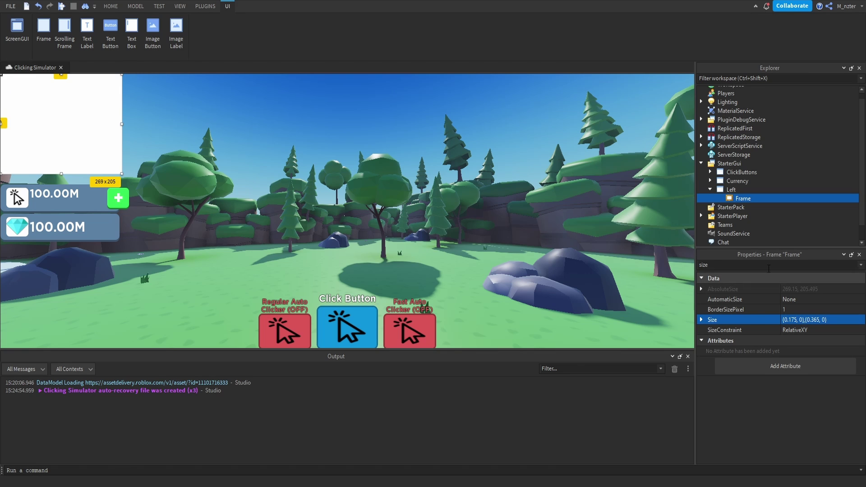
pyautogui.write('po')
pyautogui.click(808, 299)
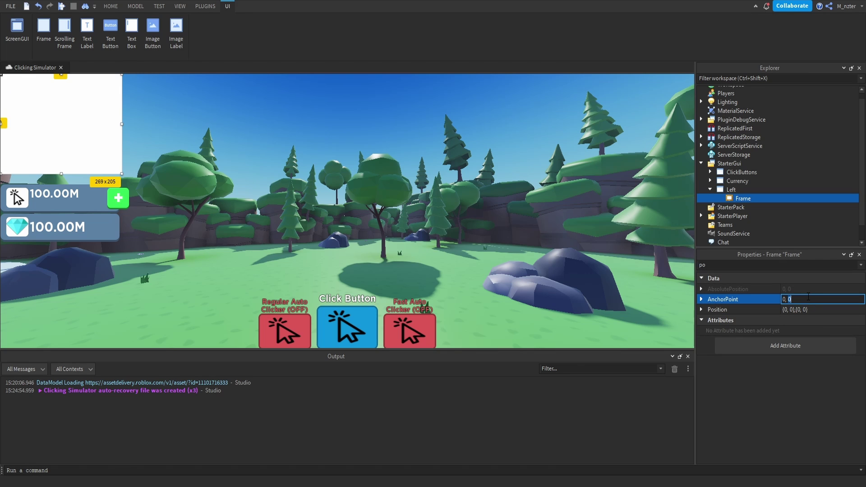
pyautogui.write('.5')
pyautogui.press('Return')
pyautogui.click(804, 310)
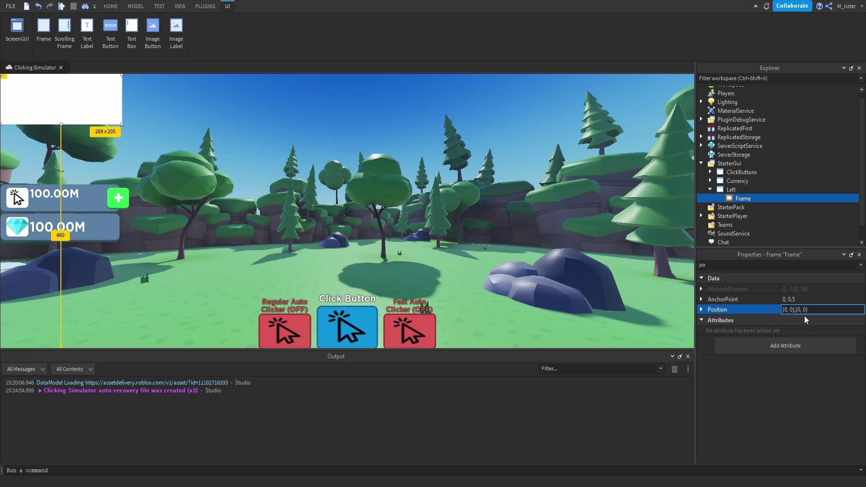
pyautogui.press('Left')
pyautogui.press('Left')
pyautogui.press('Left')
pyautogui.press('Left')
pyautogui.press('Left')
pyautogui.write('0.5')
pyautogui.press('Return')
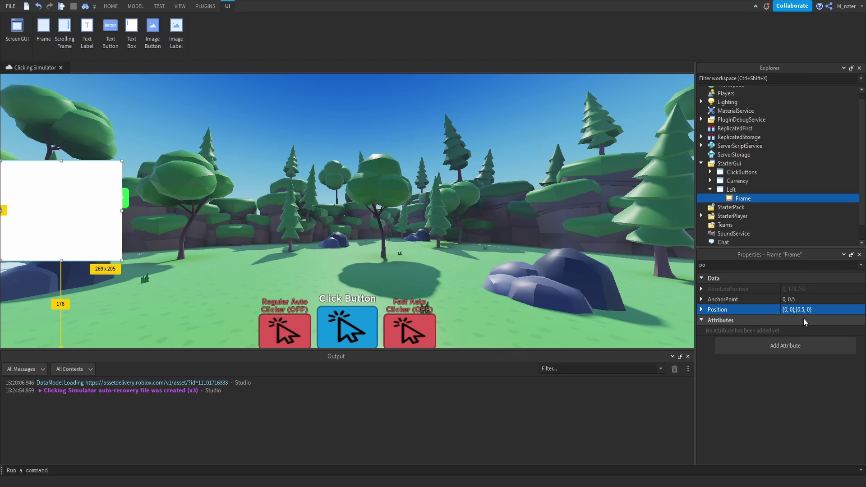
pyautogui.click(786, 311)
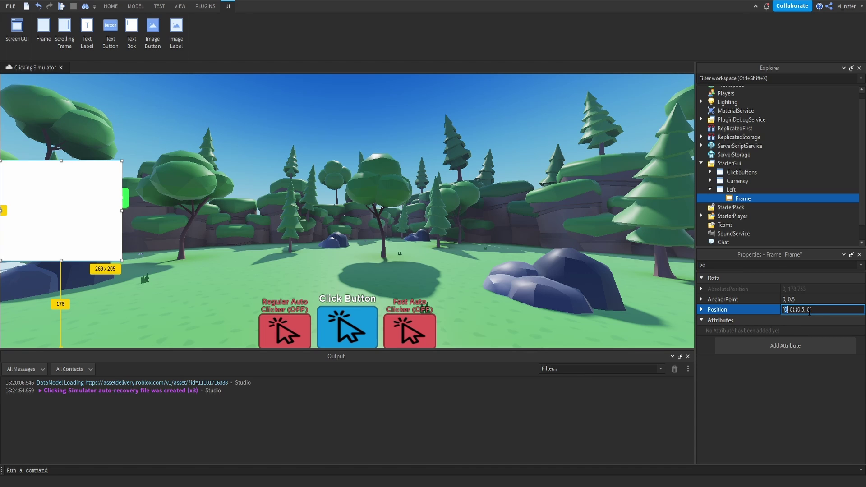
pyautogui.write('.005')
pyautogui.press('Return')
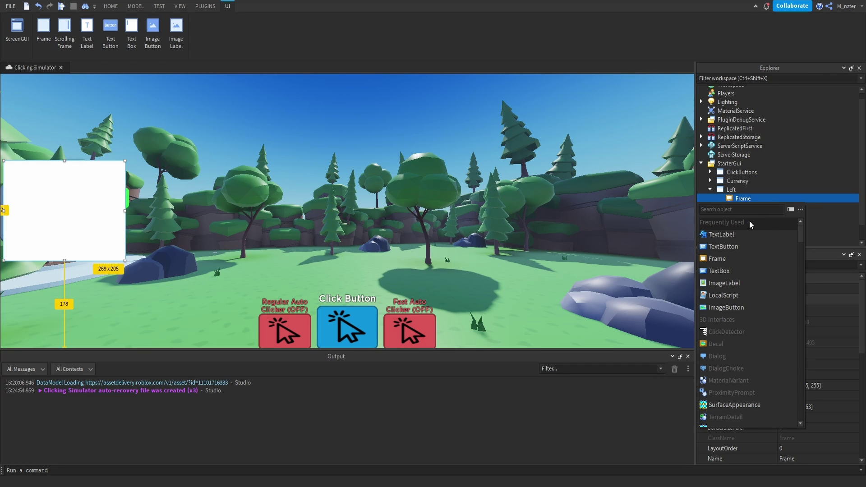
# Add a UIAspectRatioConstraint to the frame with an aspect ratio of 0.837.
pyautogui.write('Asp')
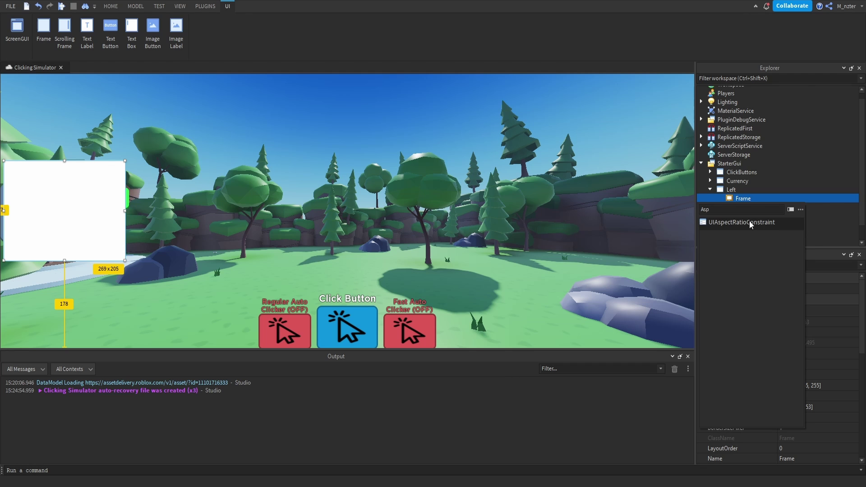
pyautogui.click(750, 222)
pyautogui.click(810, 343)
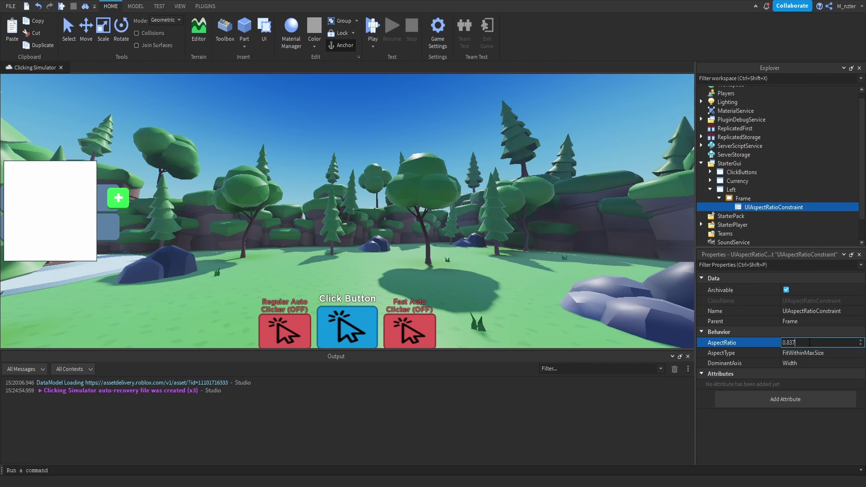
pyautogui.write('0.837')
pyautogui.click(743, 199)
# Move the currency Frame into Left's Frame and rename it Currency.
pyautogui.click(710, 181)
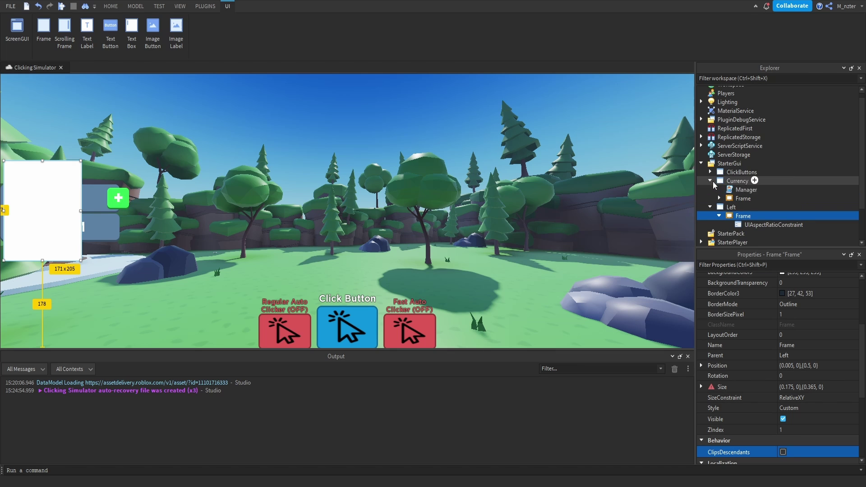
pyautogui.moveTo(743, 199); pyautogui.dragTo(753, 220)
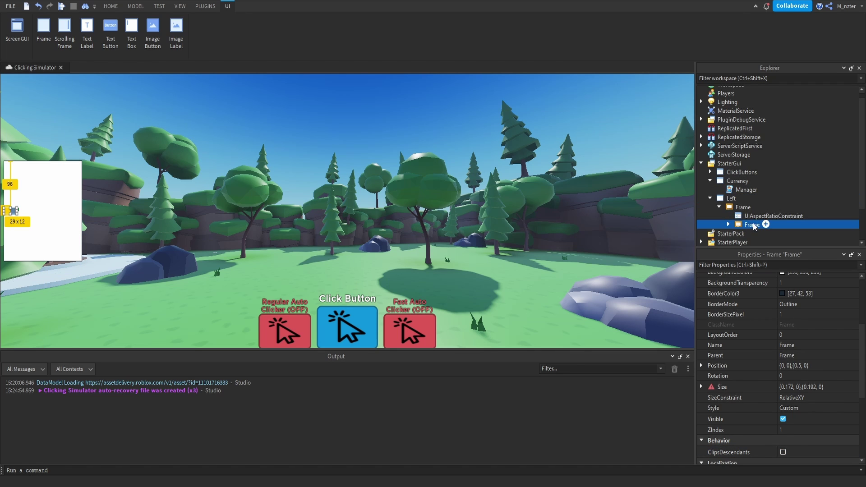
pyautogui.doubleClick(752, 224)
pyautogui.write('Currency')
pyautogui.click(747, 264)
# Delete the UIAspectRatioConstraint inside Currency.
pyautogui.write('size')
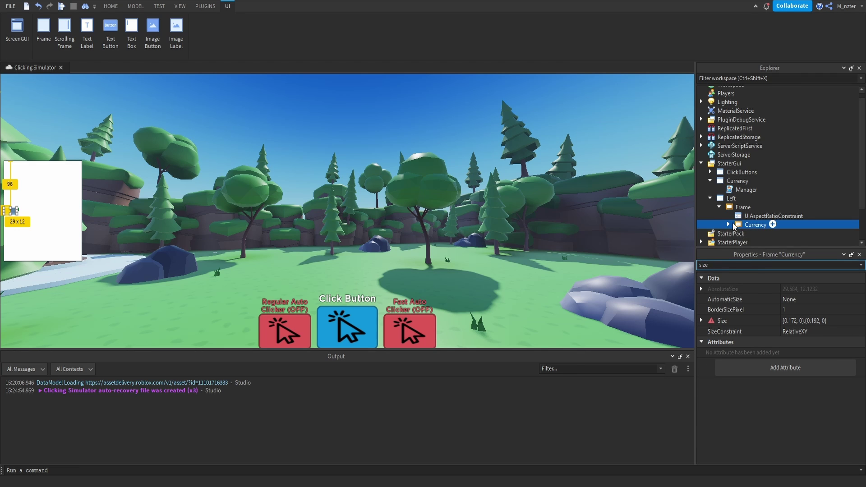
pyautogui.click(728, 225)
pyautogui.scroll(-1, 740, 217)
pyautogui.click(761, 208)
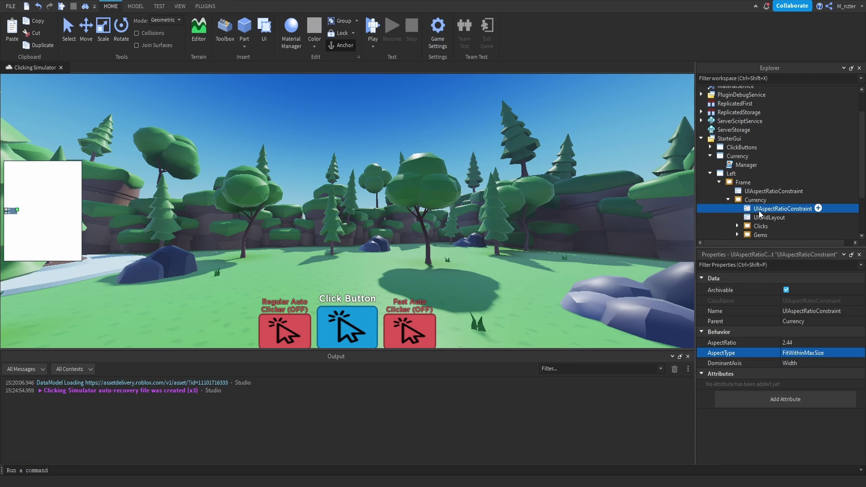
pyautogui.press('Delete')
# Resize Currency to {1,0},{0.4,0}.
pyautogui.click(768, 265)
pyautogui.write('s')
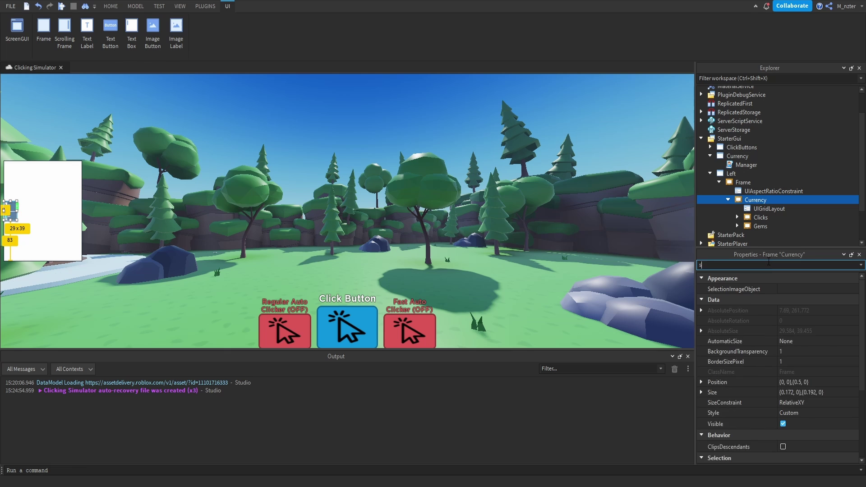
pyautogui.write('ize')
pyautogui.moveTo(784, 319); pyautogui.dragTo(803, 320)
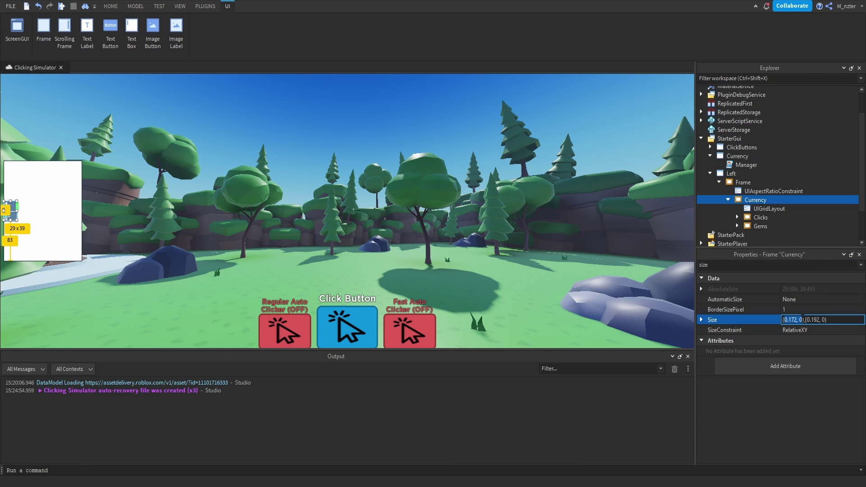
pyautogui.write('{1,')
pyautogui.press('Return')
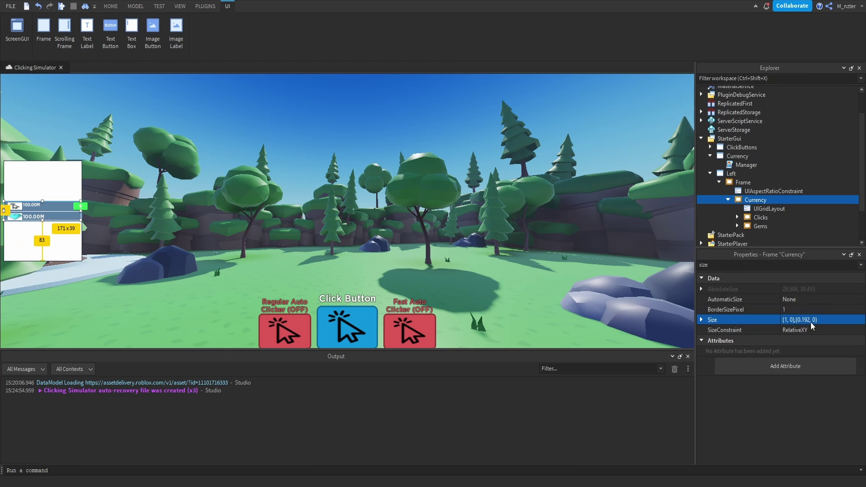
pyautogui.doubleClick(808, 321)
pyautogui.write('4')
pyautogui.press('Return')
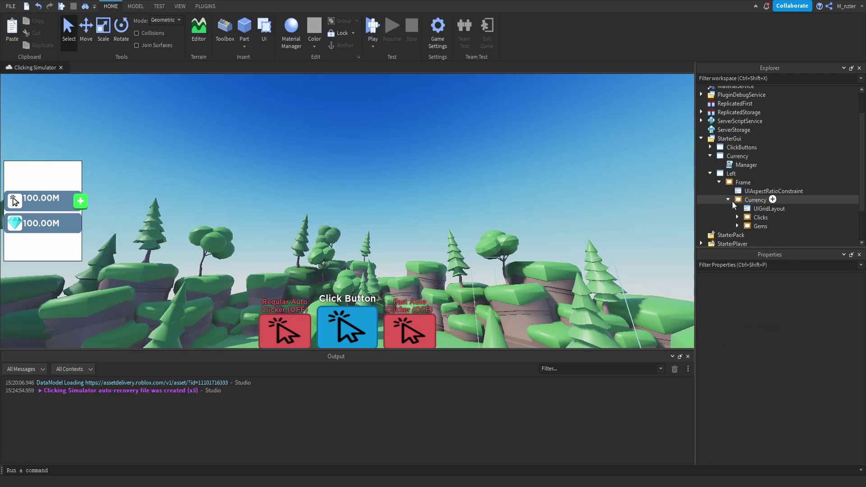
pyautogui.click(728, 200)
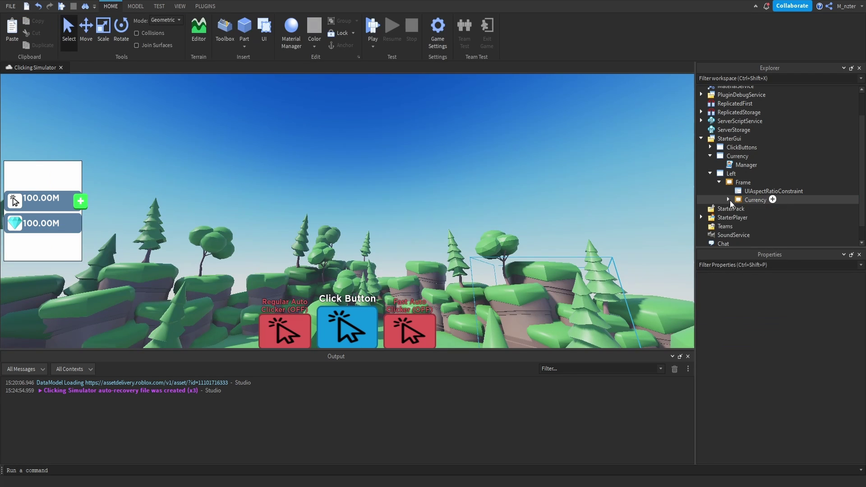
# Add a child frame named Buttons to Left's Frame, sized {1,0},{0.56,0}.
pyautogui.click(758, 182)
pyautogui.click(741, 240)
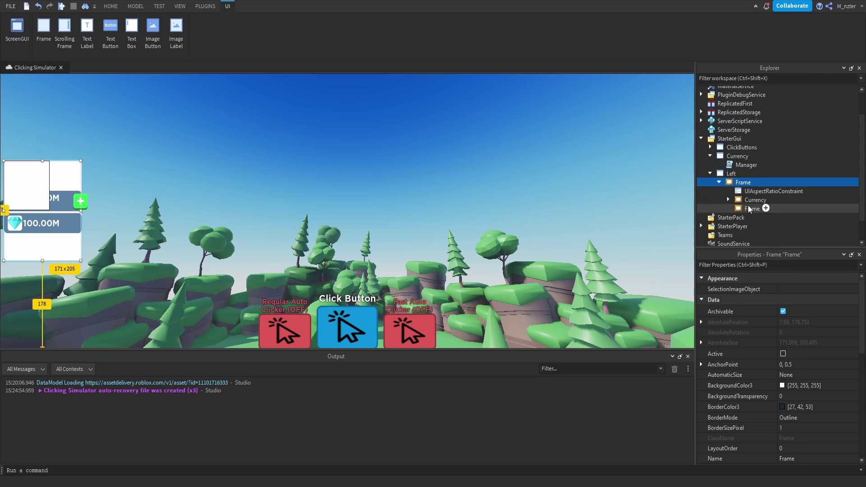
pyautogui.click(749, 210)
pyautogui.click(749, 208)
pyautogui.write('But')
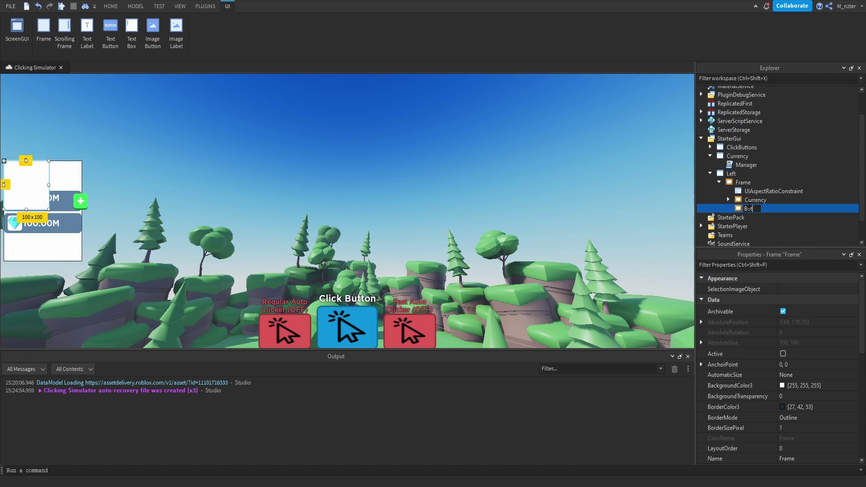
pyautogui.write('tons')
pyautogui.click(753, 265)
pyautogui.write('size')
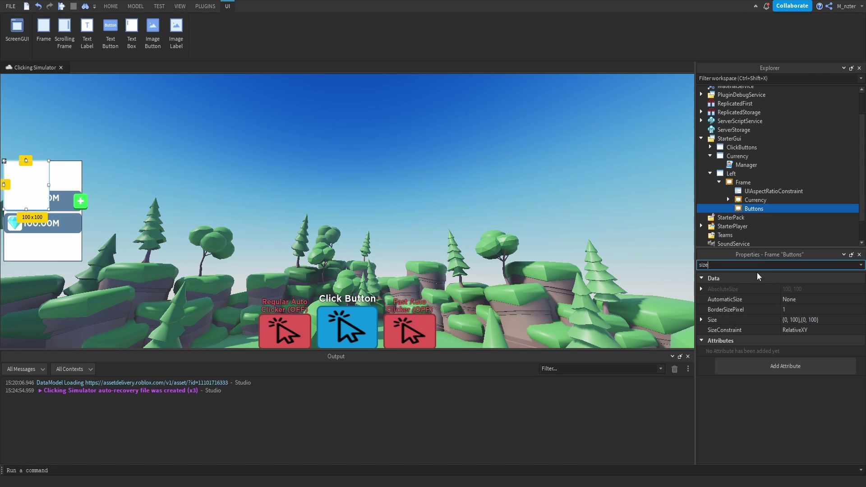
pyautogui.click(794, 319)
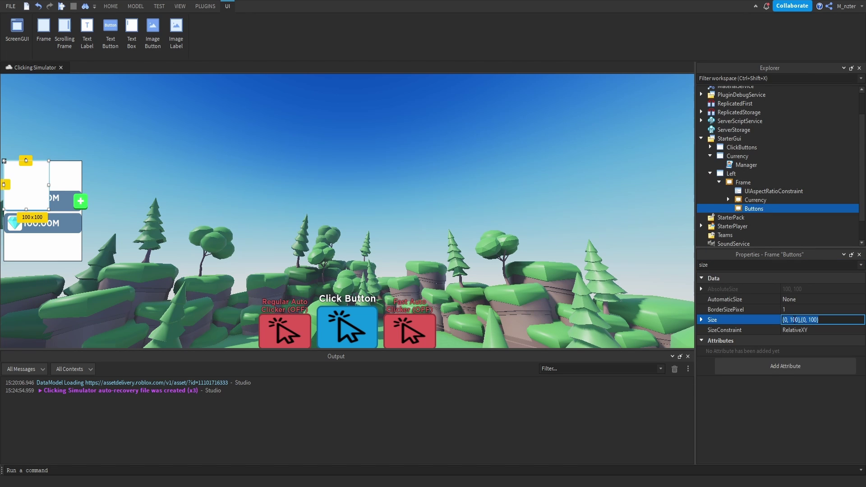
pyautogui.hotkey('ctrl', 'a')
pyautogui.write('1, 0},{0')
pyautogui.write('.')
pyautogui.write('56, 0')
pyautogui.press('Return')
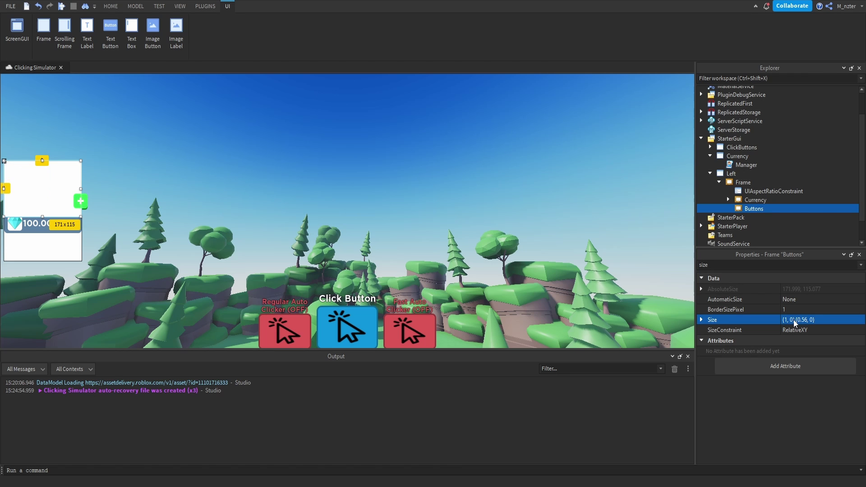
# Insert a UIListLayout into Left's Frame, centred vertically and horizontally.
pyautogui.click(749, 182)
pyautogui.click(760, 182)
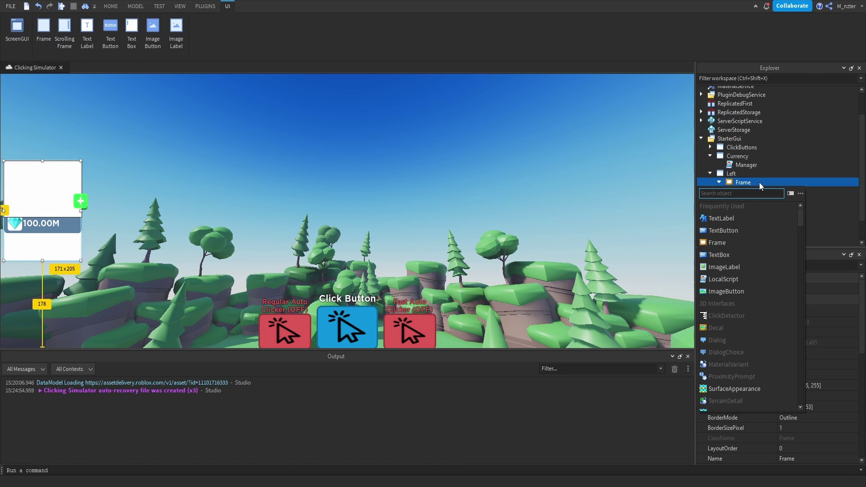
pyautogui.write('uilist')
pyautogui.press('Return')
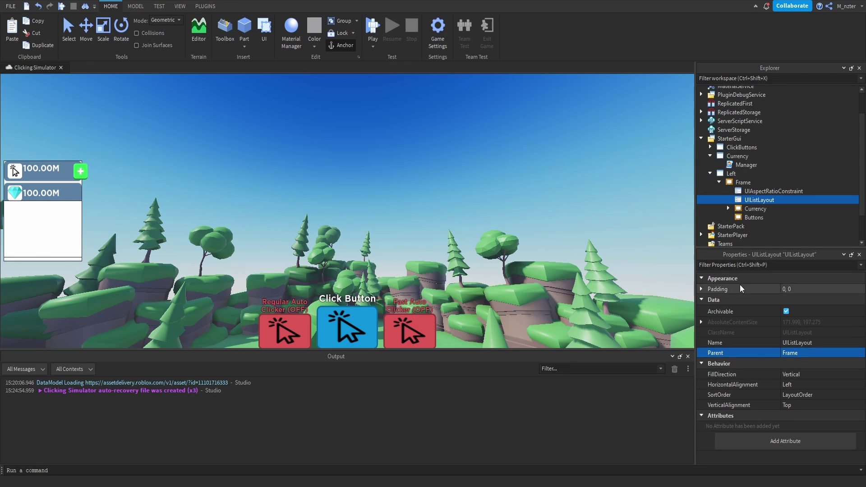
pyautogui.click(792, 405)
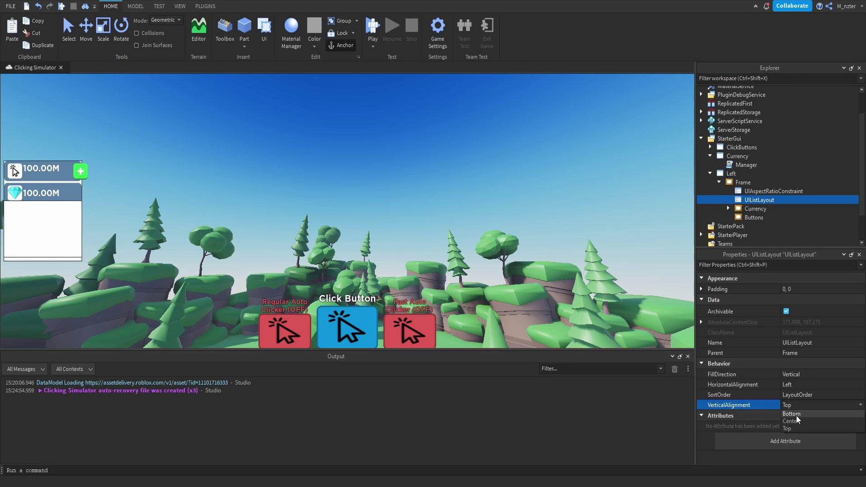
pyautogui.click(797, 420)
pyautogui.click(794, 384)
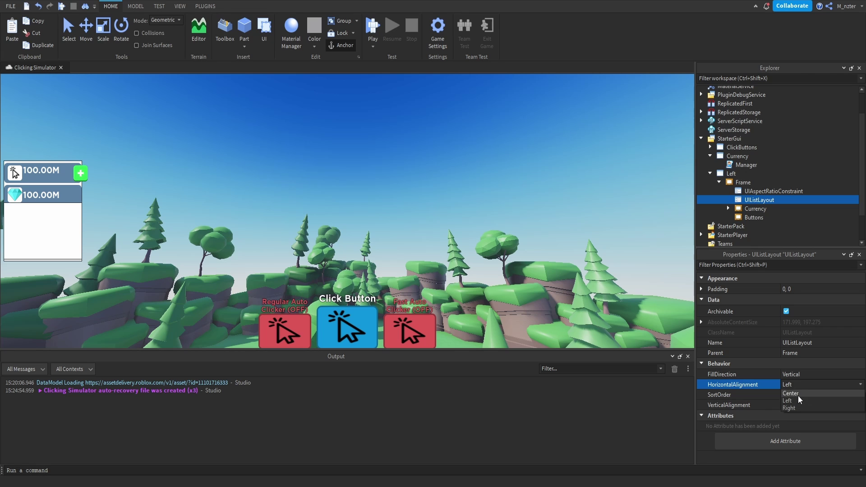
pyautogui.click(799, 396)
# Set the Currency frame's LayoutOrder to 1.
pyautogui.click(756, 208)
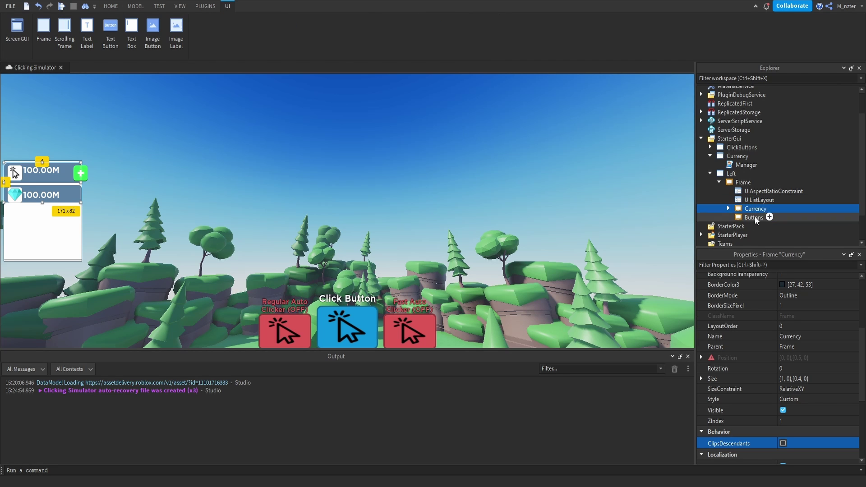
pyautogui.click(744, 265)
pyautogui.write('lay')
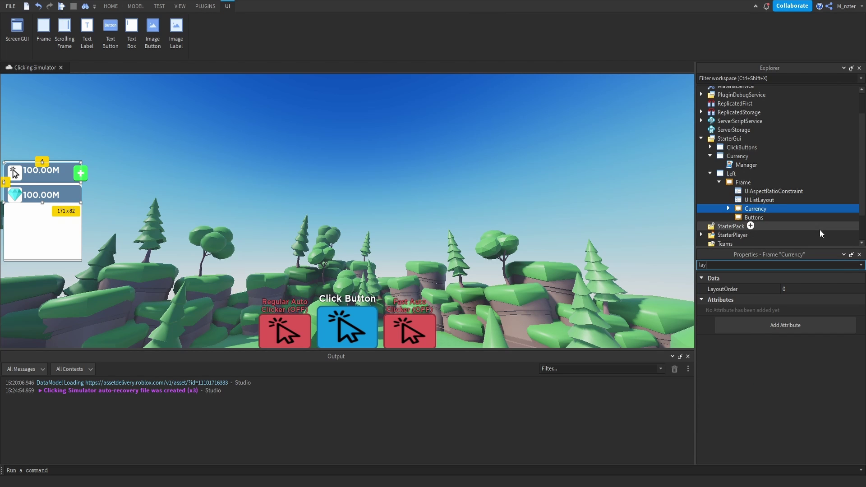
pyautogui.click(821, 290)
pyautogui.write('1')
pyautogui.press('Return')
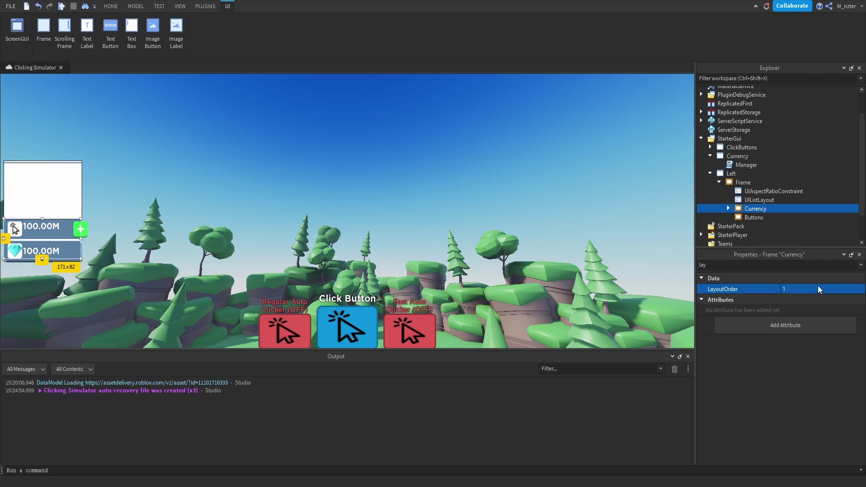
# Add a UIGridLayout and an ImageButton named Shop to the Buttons frame.
pyautogui.click(754, 218)
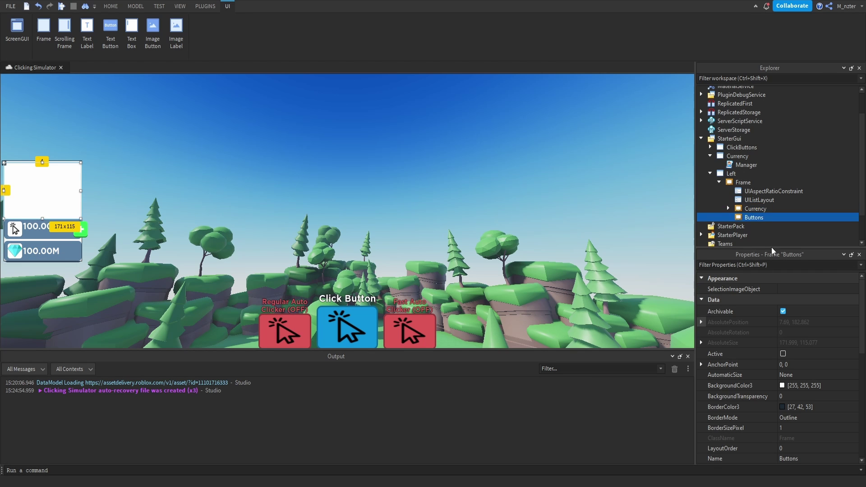
pyautogui.click(770, 218)
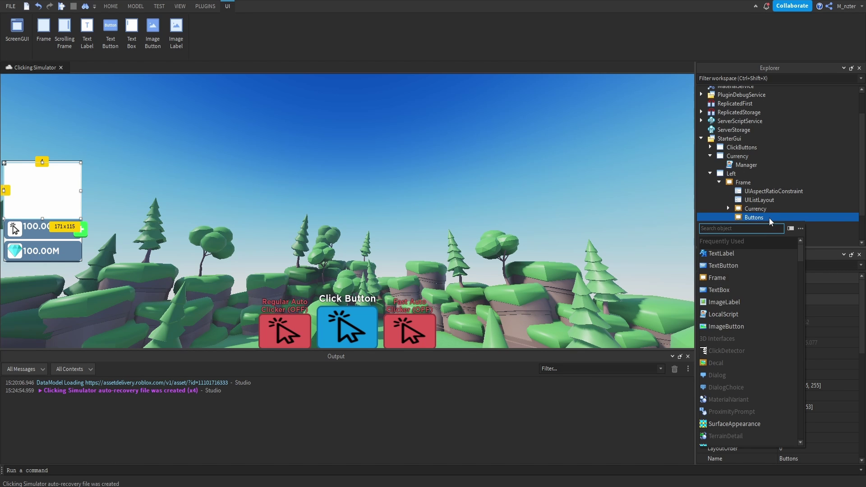
pyautogui.write('uig')
pyautogui.press('Return')
pyautogui.click(770, 218)
pyautogui.write('image')
pyautogui.press('Return')
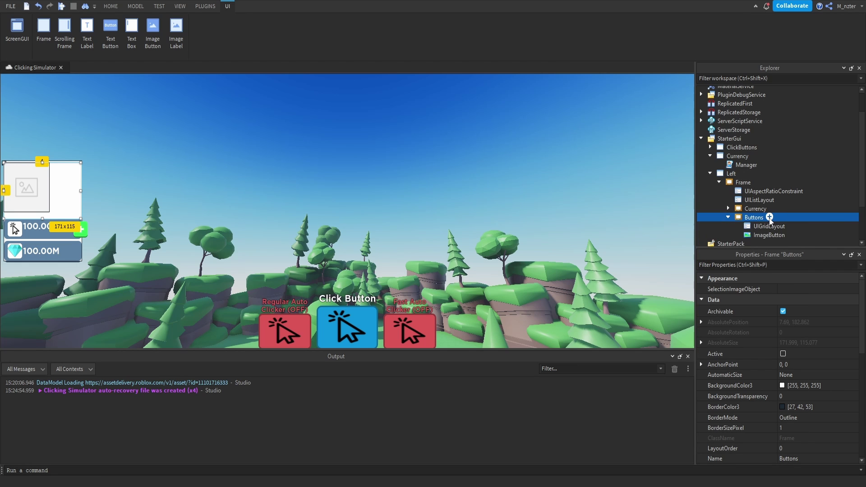
pyautogui.click(772, 235)
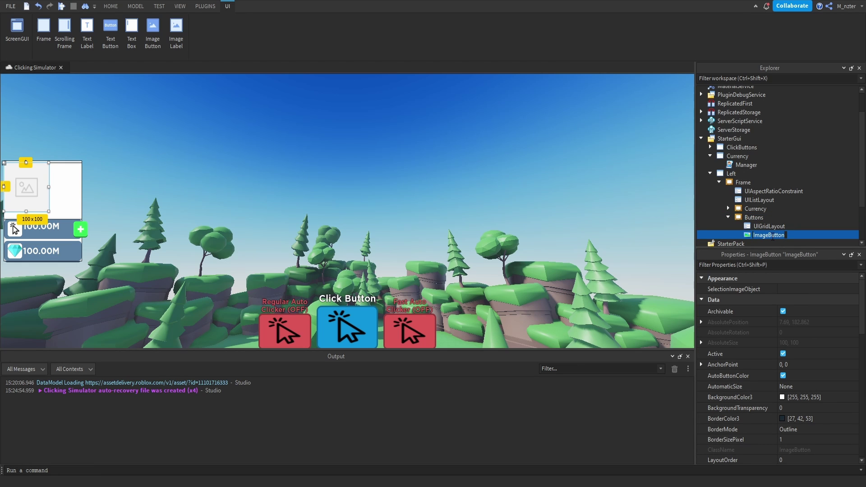
pyautogui.write('Shop')
# Set the grid's CellSize to {0.3,0},{0.5,0}.
pyautogui.click(770, 226)
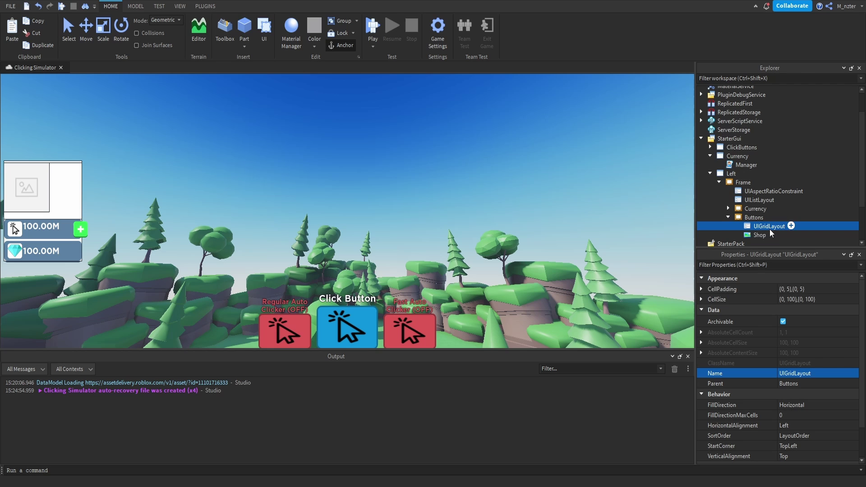
pyautogui.click(788, 299)
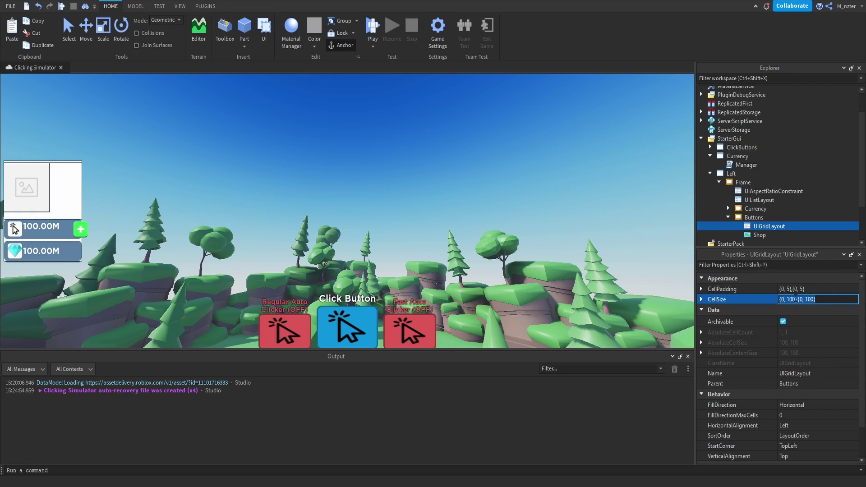
pyautogui.click(702, 300)
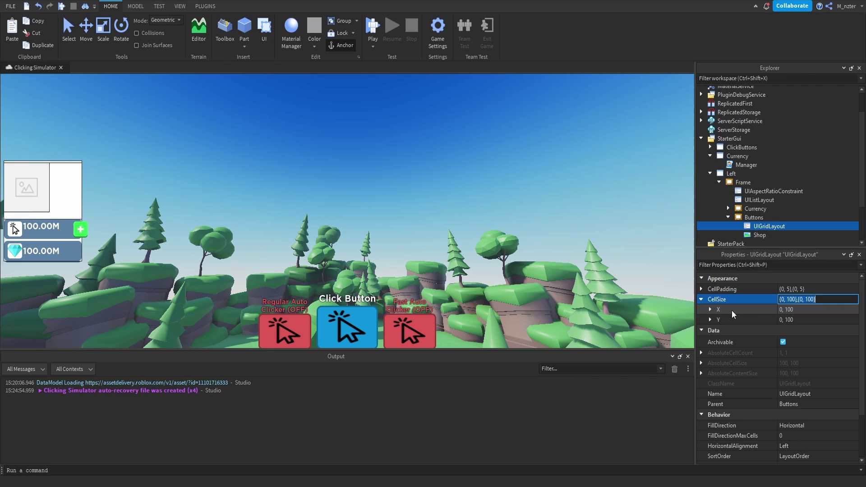
pyautogui.click(790, 311)
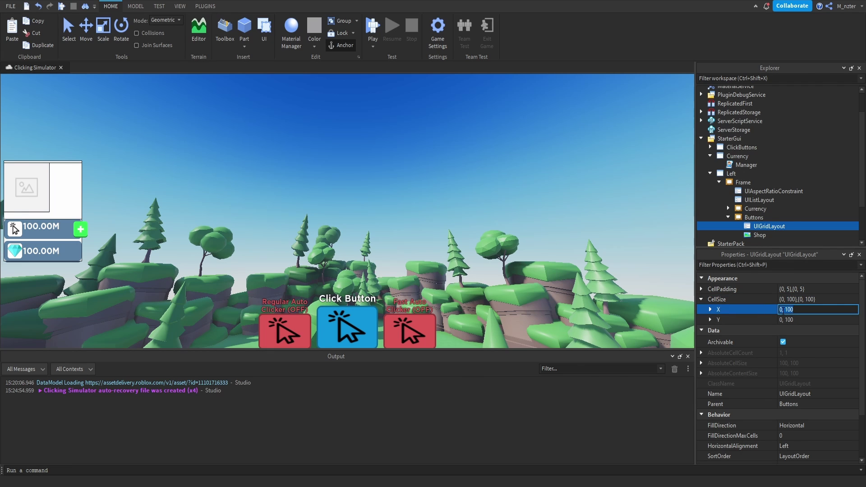
pyautogui.write('0.3, 0')
pyautogui.press('Return')
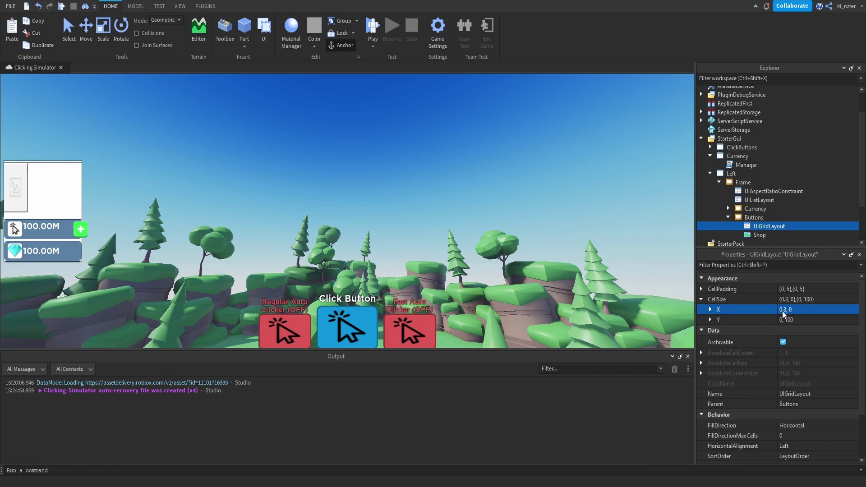
pyautogui.click(785, 320)
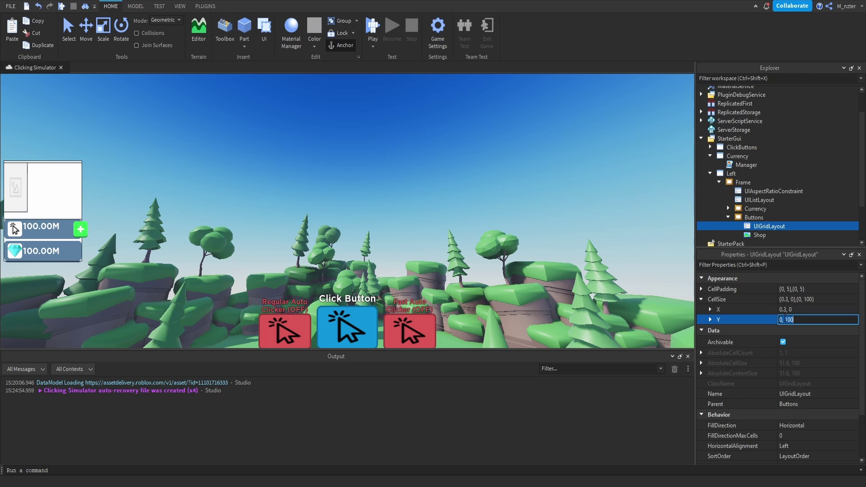
pyautogui.write('0.5, 0')
pyautogui.press('Return')
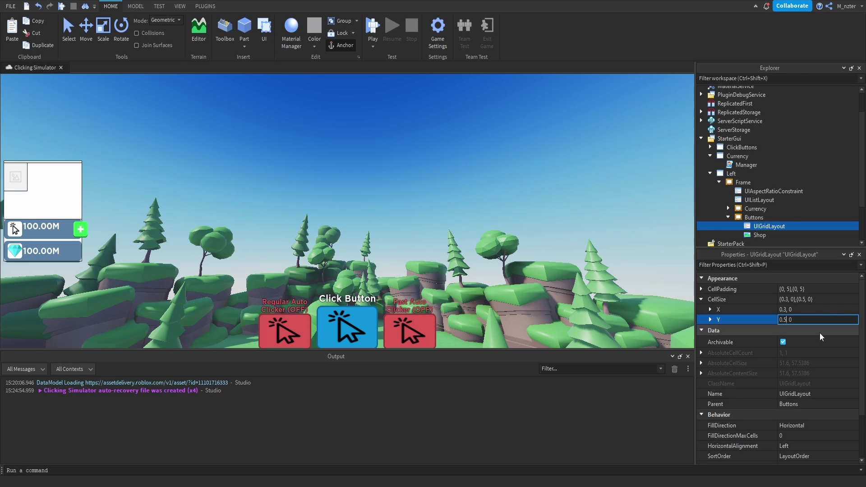
# Centre the grid's horizontal and vertical alignment.
pyautogui.click(797, 448)
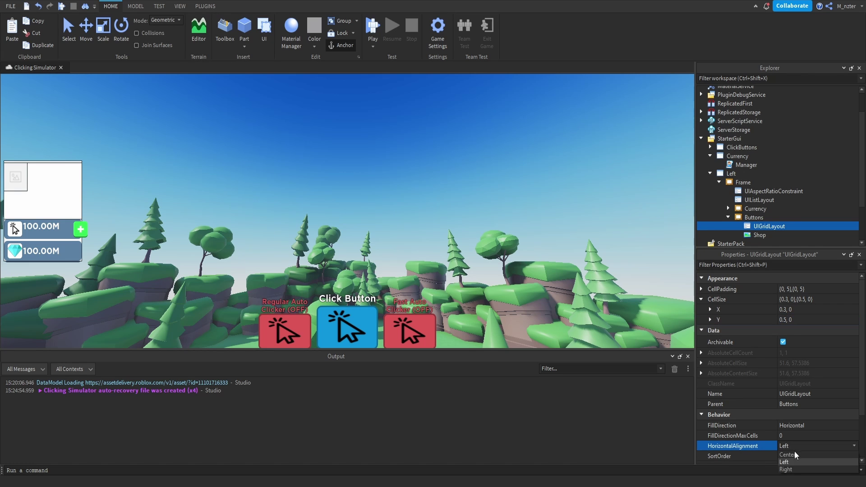
pyautogui.click(795, 456)
pyautogui.scroll(-1, 755, 438)
pyautogui.click(805, 446)
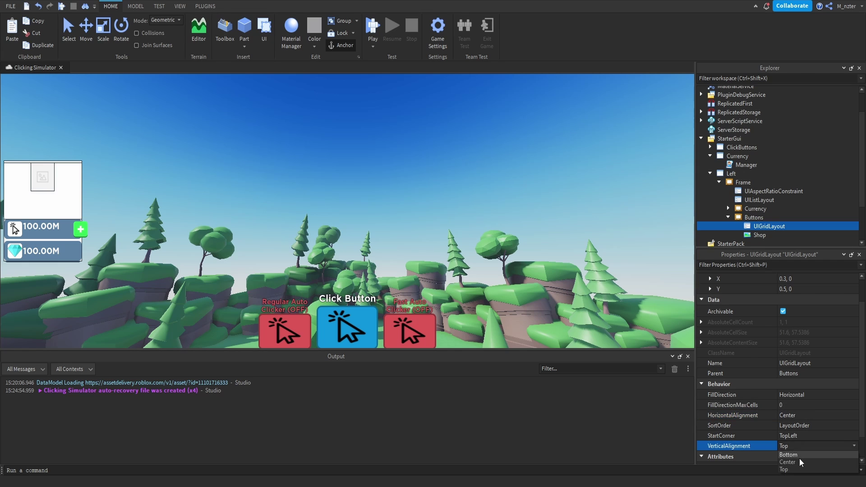
pyautogui.click(800, 458)
# Duplicate the Shop button and set the grid's CellPadding to {0.01,0},{0.01,0}.
pyautogui.click(759, 235)
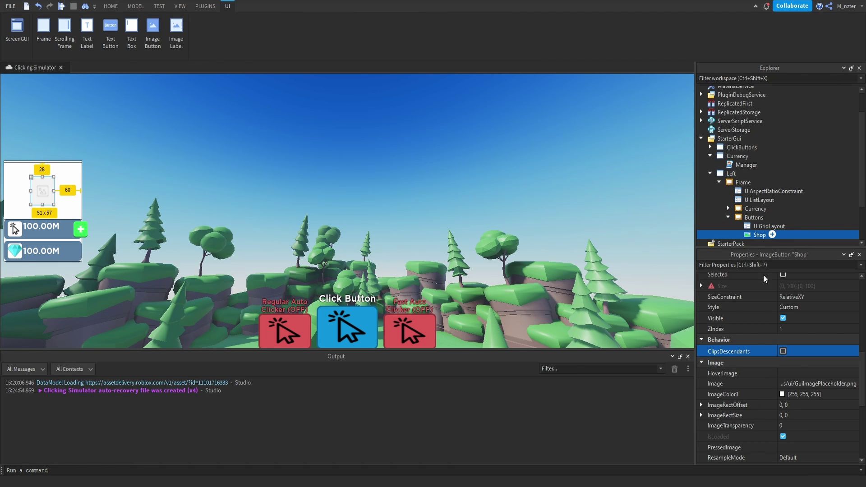
pyautogui.scroll(1, 765, 279)
pyautogui.hotkey('ctrl', 'd')
pyautogui.hotkey('ctrl', 'd')
pyautogui.hotkey('ctrl', 'd')
pyautogui.hotkey('ctrl', 'd')
pyautogui.hotkey('ctrl', 'd')
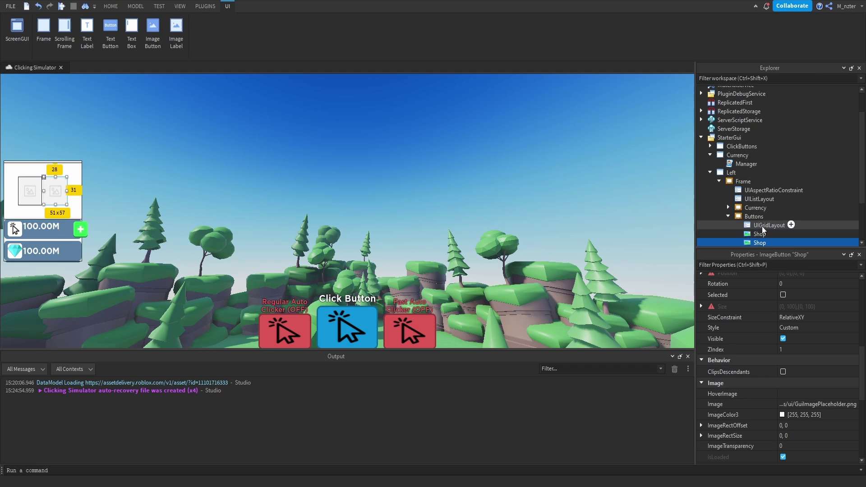
pyautogui.click(767, 190)
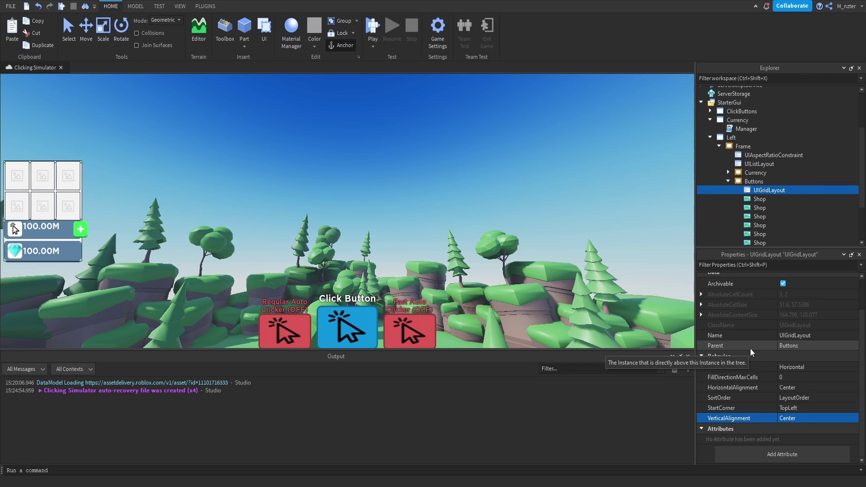
pyautogui.scroll(2, 751, 352)
pyautogui.click(787, 289)
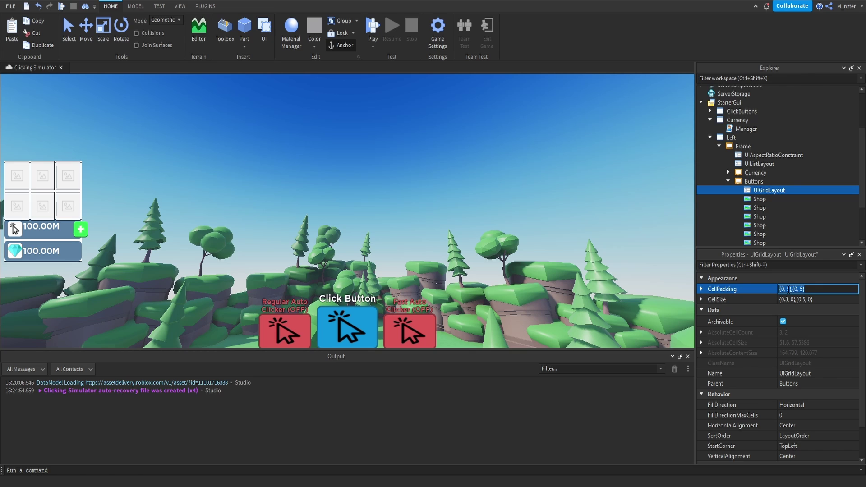
pyautogui.click(791, 289)
pyautogui.write('0.01, 0},{')
pyautogui.write('0.01, 0')
pyautogui.press('Return')
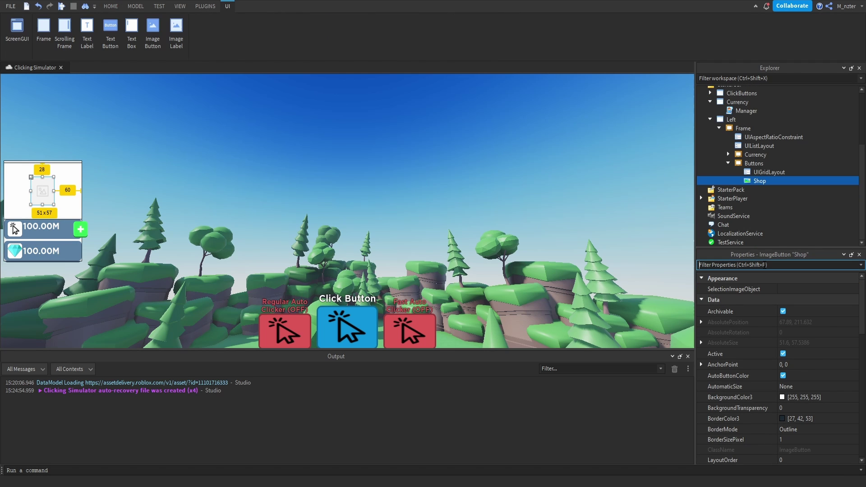
# Set the Shop button's Image to the red Menu_Button_Background asset.
pyautogui.write('ima')
pyautogui.click(816, 320)
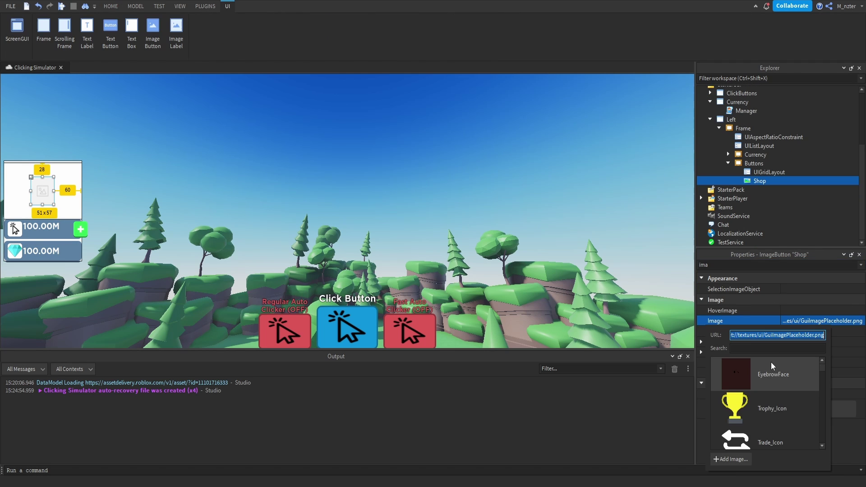
pyautogui.scroll(-3, 778, 393)
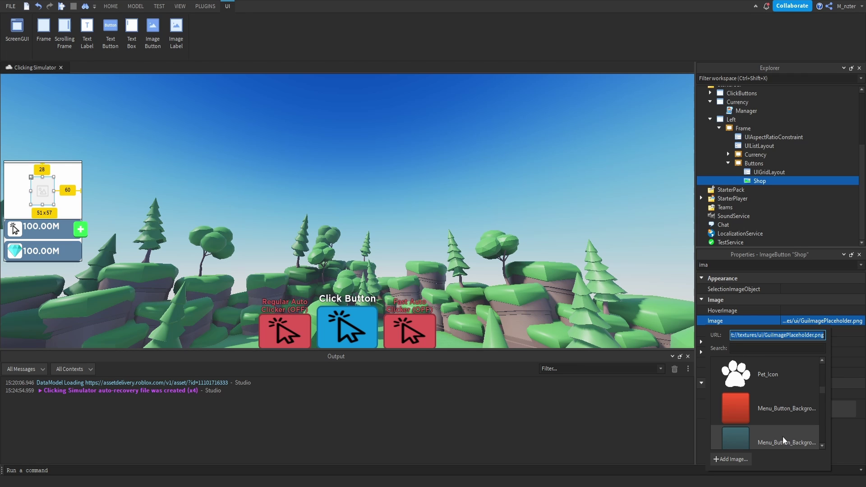
pyautogui.click(795, 408)
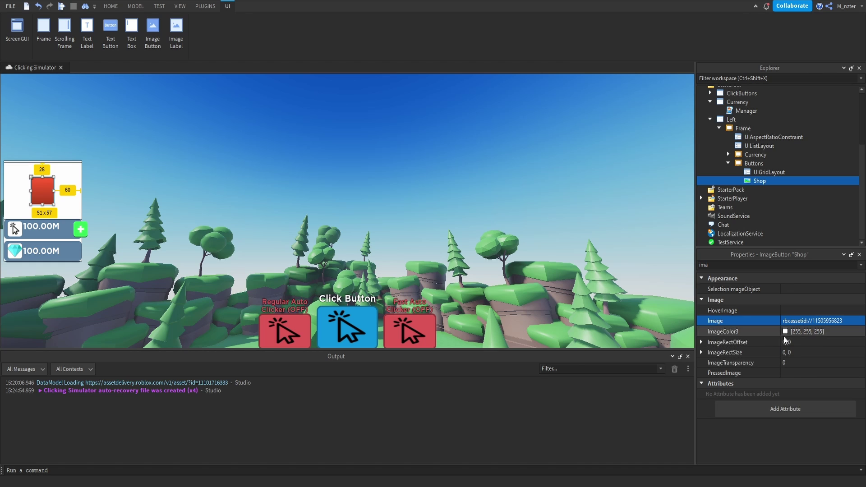
# Adjust the Shop image's ScaleType and set its BackgroundTransparency to 1.
pyautogui.click(767, 265)
pyautogui.write('sc')
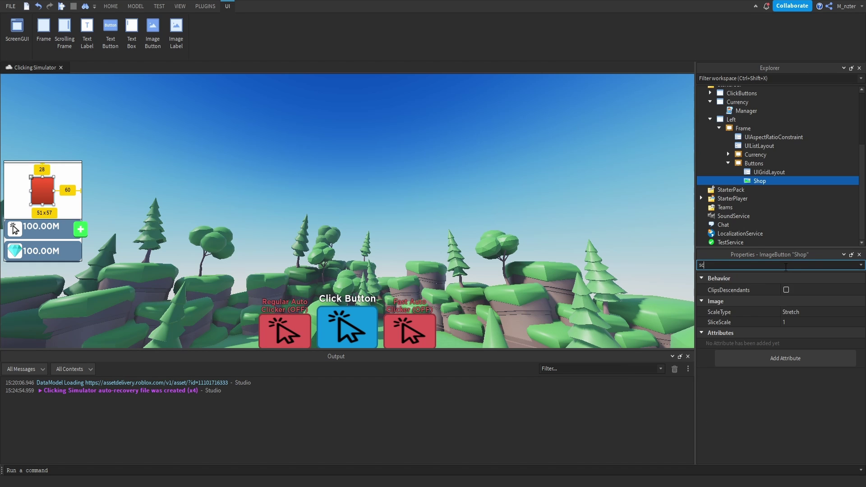
pyautogui.click(789, 314)
pyautogui.click(797, 314)
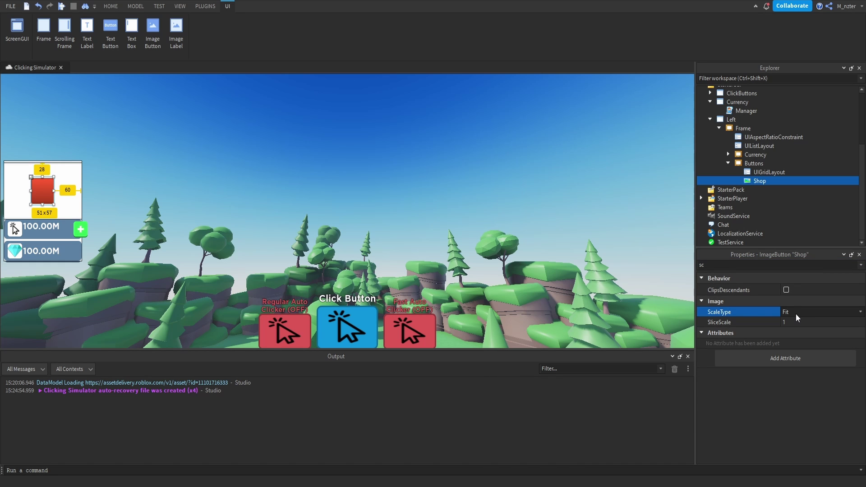
pyautogui.click(796, 313)
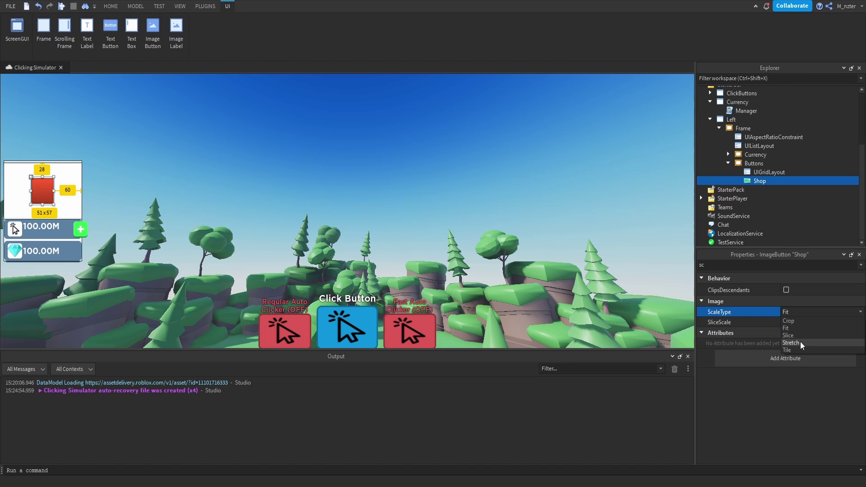
pyautogui.click(801, 343)
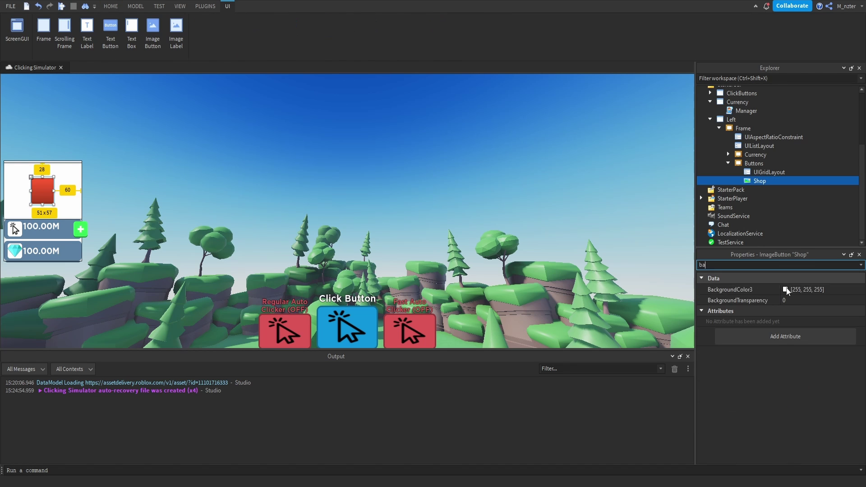
pyautogui.click(801, 301)
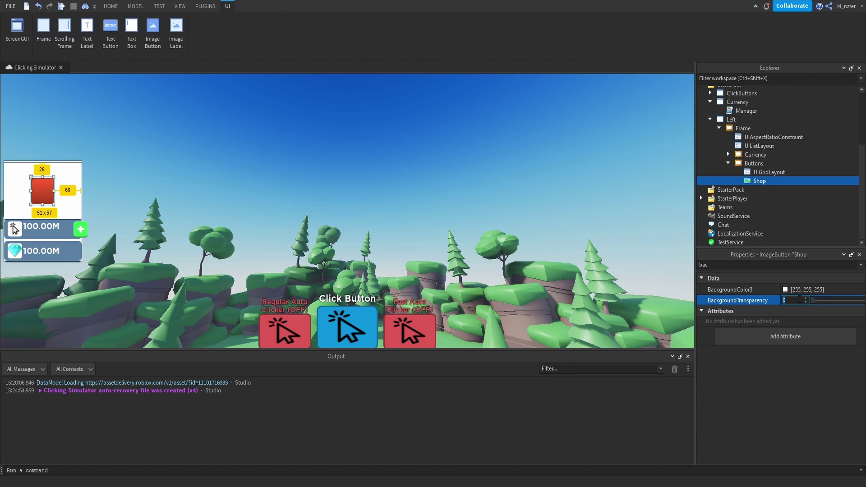
pyautogui.press('Return')
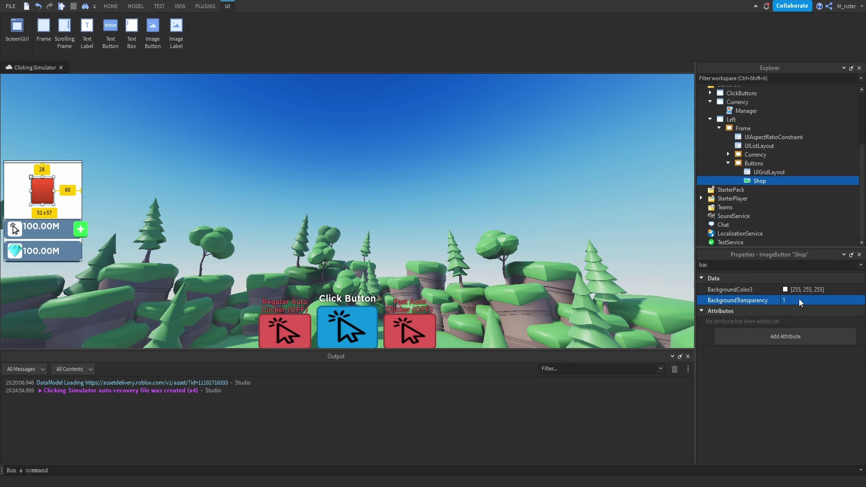
pyautogui.hotkey('ctrl', 'i')
# Insert an ImageLabel inside Shop and name it Icon.
pyautogui.write('Ima')
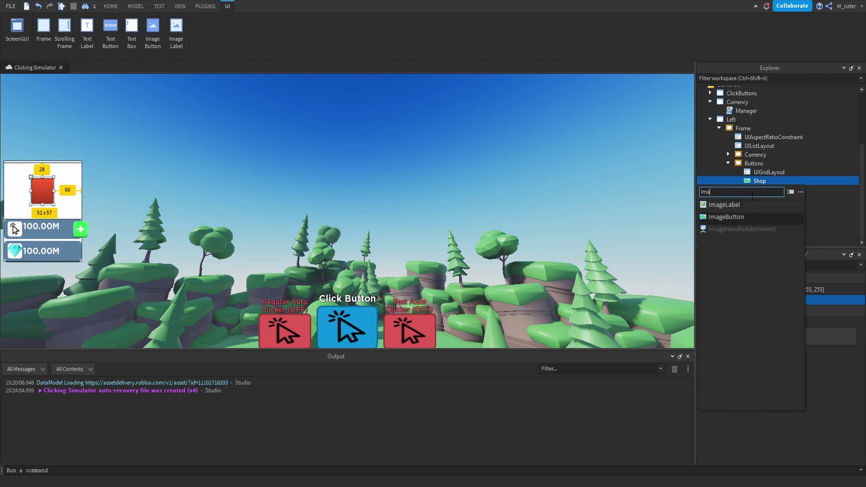
pyautogui.press('Return')
pyautogui.write('Icon')
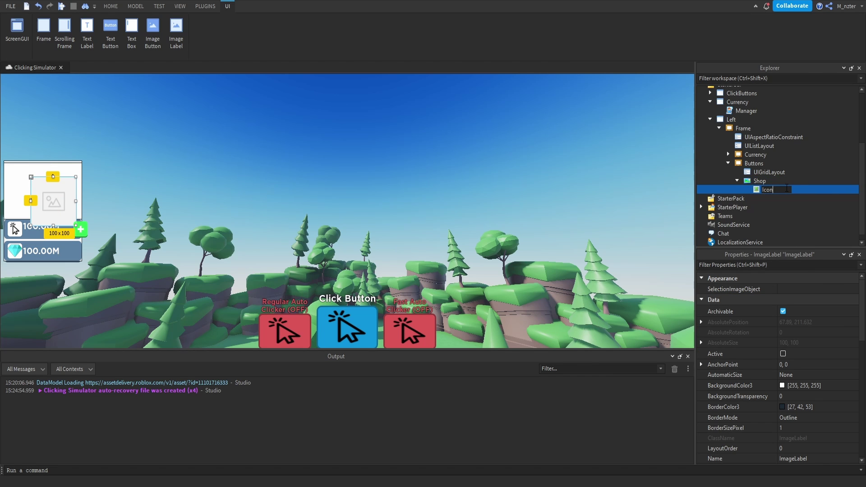
pyautogui.press('Return')
# Set the Icon's Size to 0.8 scale.
pyautogui.hotkey('ctrl', 'shift', 'p')
pyautogui.write('size')
pyautogui.click(821, 320)
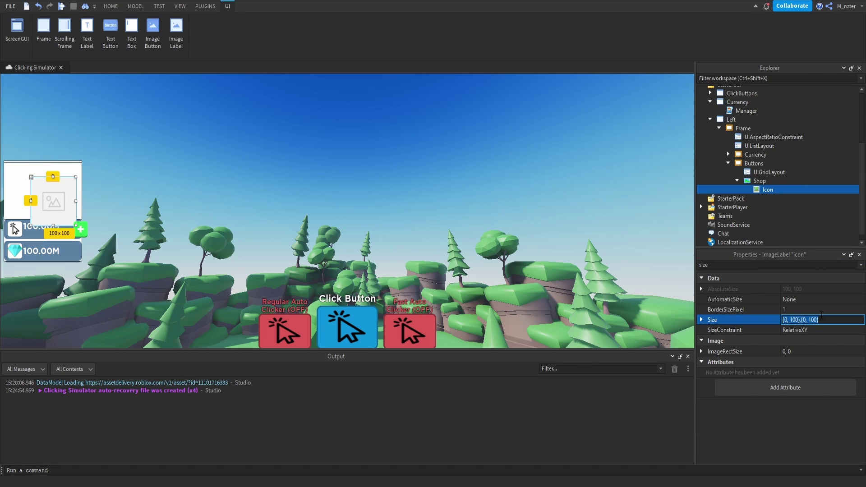
pyautogui.write('.8')
pyautogui.press('Return')
# Give the Icon AnchorPoint 0.5,0.5 and Position {0.5,0},{0.4,0}.
pyautogui.hotkey('ctrl', 'shift', 'p')
pyautogui.write('po')
pyautogui.click(792, 297)
pyautogui.write('.5, 0')
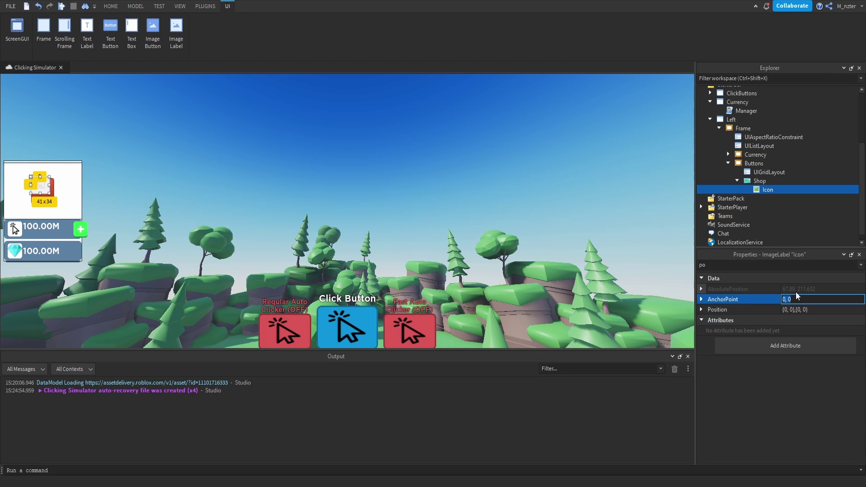
pyautogui.write('.5')
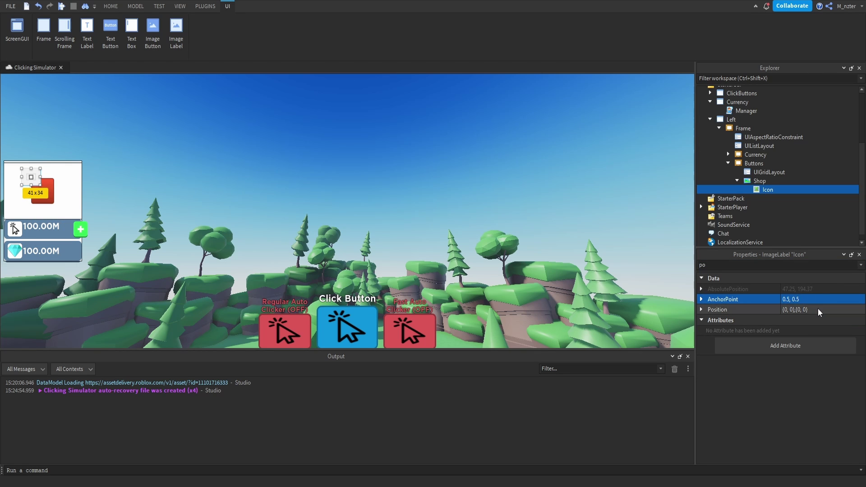
pyautogui.click(818, 310)
pyautogui.write('.5,')
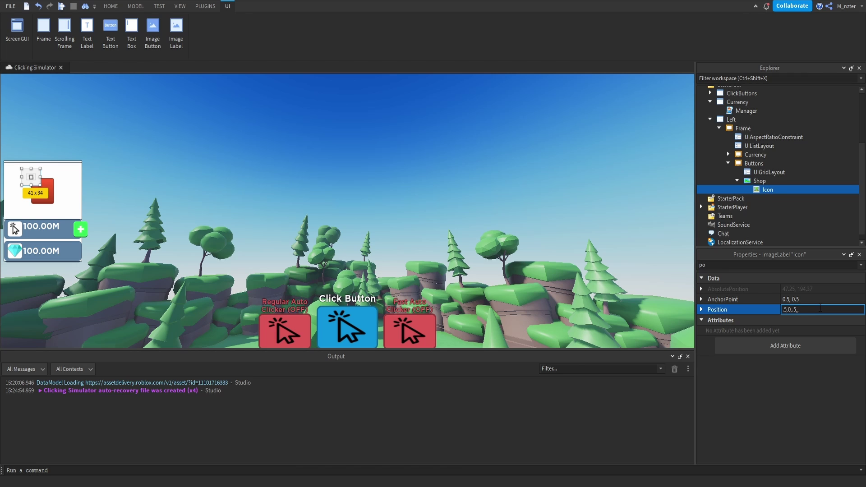
pyautogui.write(' 0},{0.5, 0')
pyautogui.press('Return')
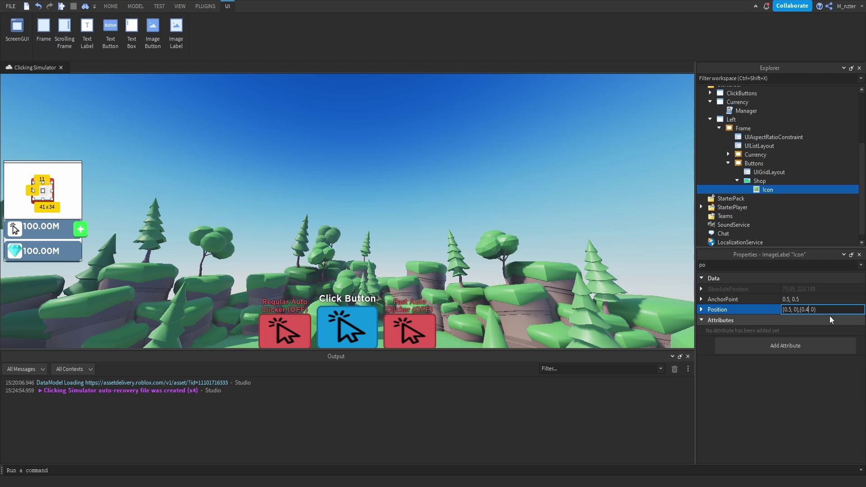
pyautogui.press('Return')
pyautogui.press('Escape')
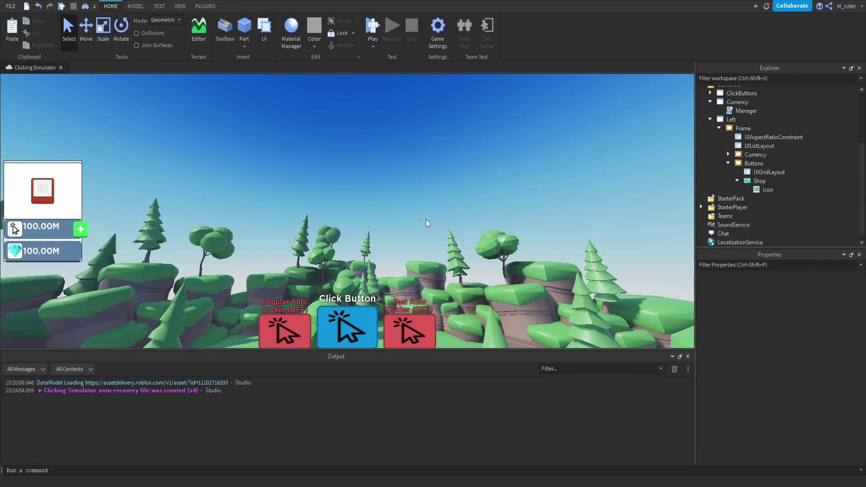
# Pick a shop image for the Icon and set its BackgroundTransparency to 1.
pyautogui.click(767, 190)
pyautogui.click(794, 310)
pyautogui.write('shop')
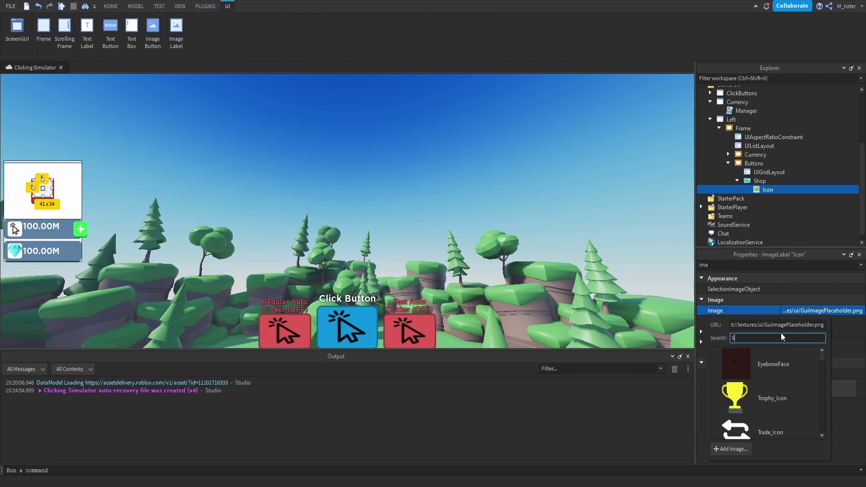
pyautogui.click(748, 367)
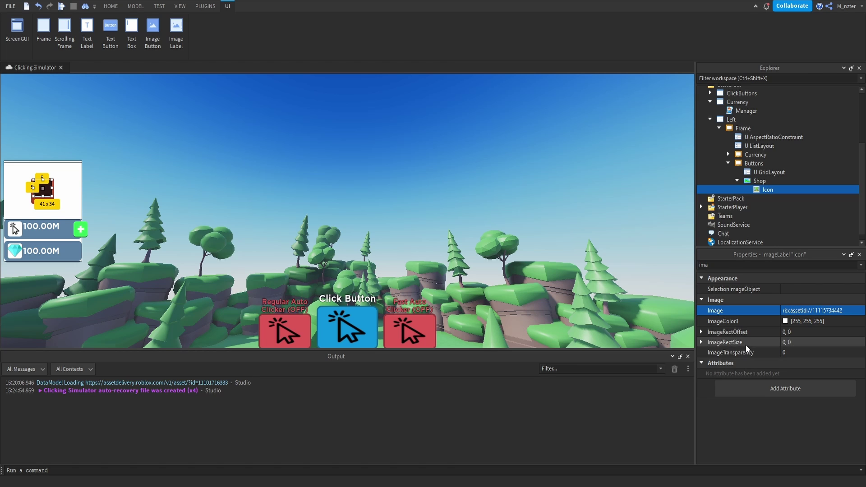
pyautogui.moveTo(740, 265); pyautogui.dragTo(697, 266)
pyautogui.write('ba')
pyautogui.click(791, 300)
pyautogui.write('1')
pyautogui.write('ima')
# Swap the Icon's image for a different shop icon, Shop_Icon.
pyautogui.click(802, 311)
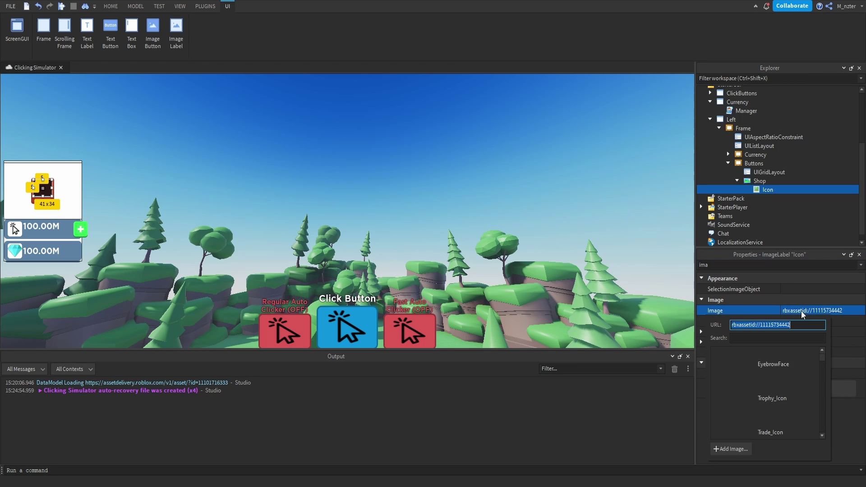
pyautogui.scroll(-3, 768, 364)
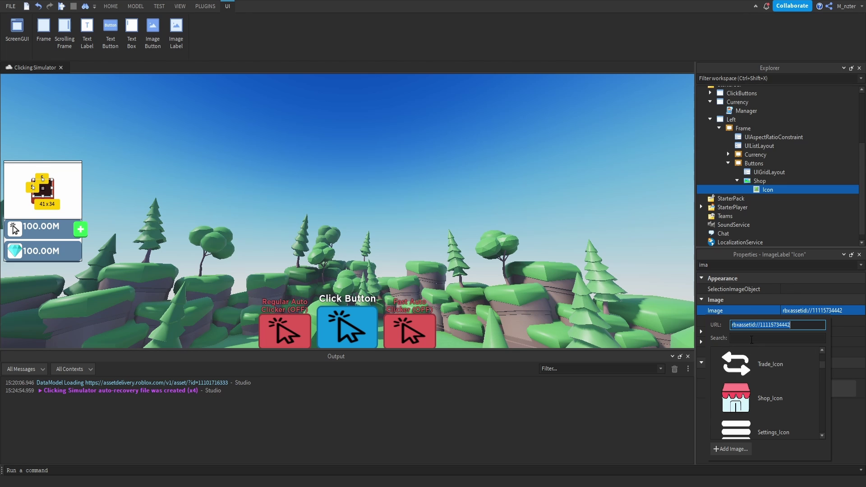
pyautogui.scroll(-1, 772, 399)
pyautogui.click(769, 391)
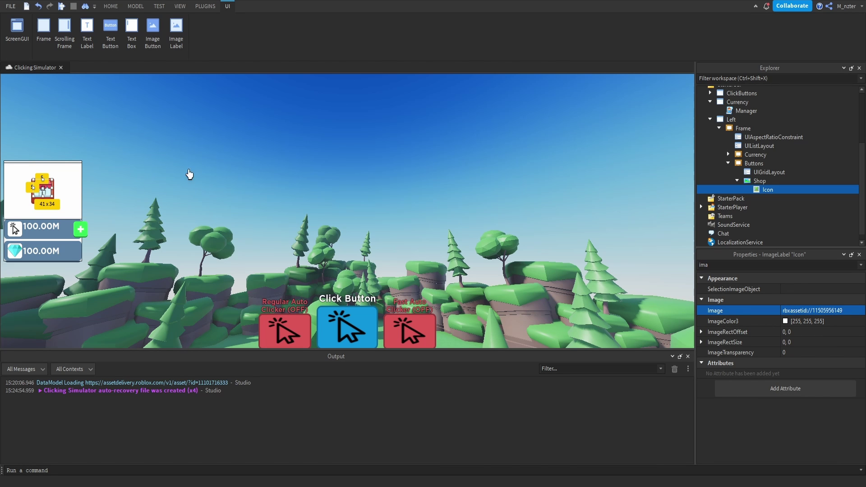
pyautogui.click(498, 218)
pyautogui.moveTo(497, 218); pyautogui.dragTo(497, 218, button='right')
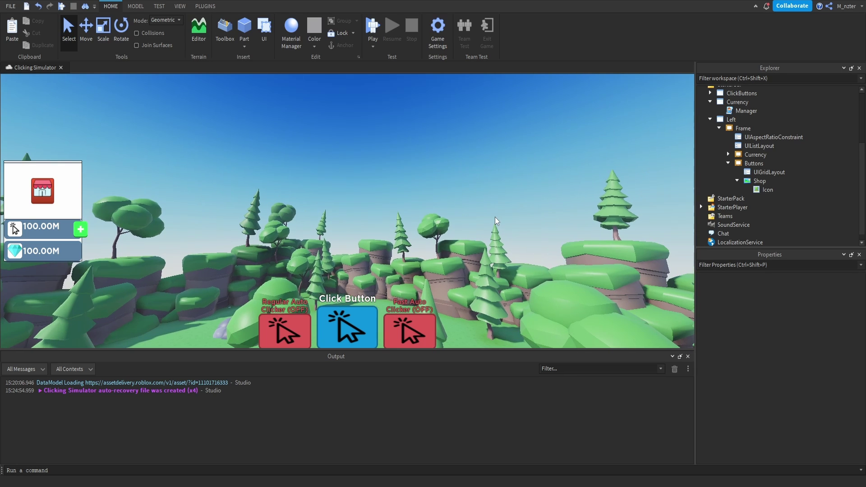
pyautogui.hotkey('ctrl', 'z')
# Insert a TextLabel inside Shop and name it Title.
pyautogui.moveTo(725, 182)
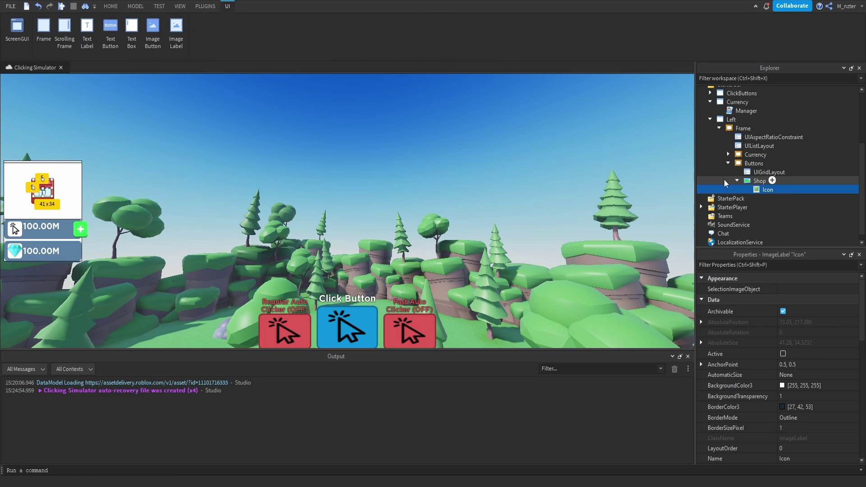
pyautogui.click(772, 182)
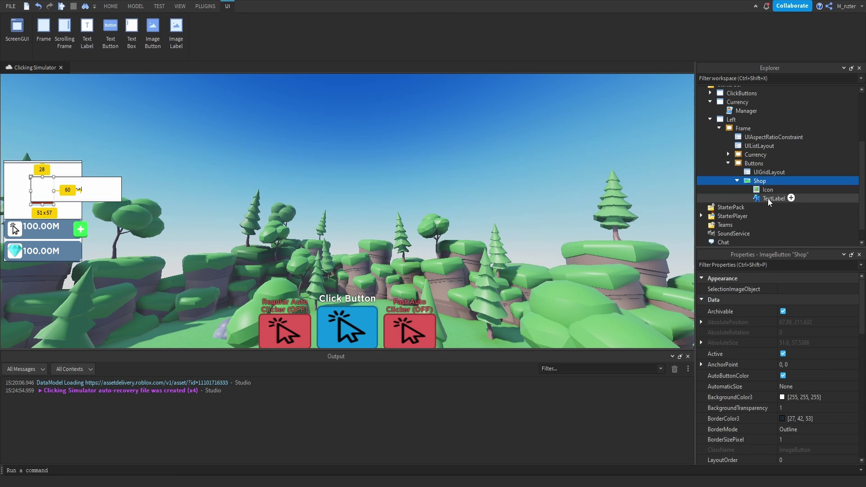
pyautogui.doubleClick(768, 198)
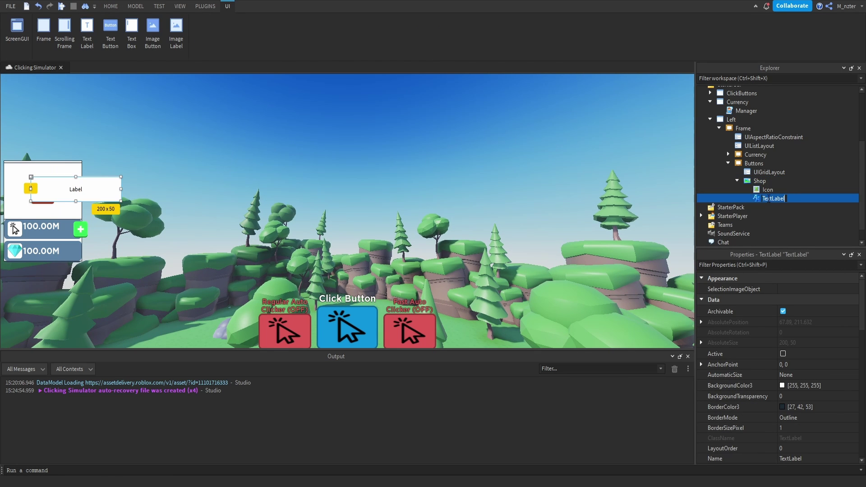
pyautogui.write('Title')
pyautogui.press('Return')
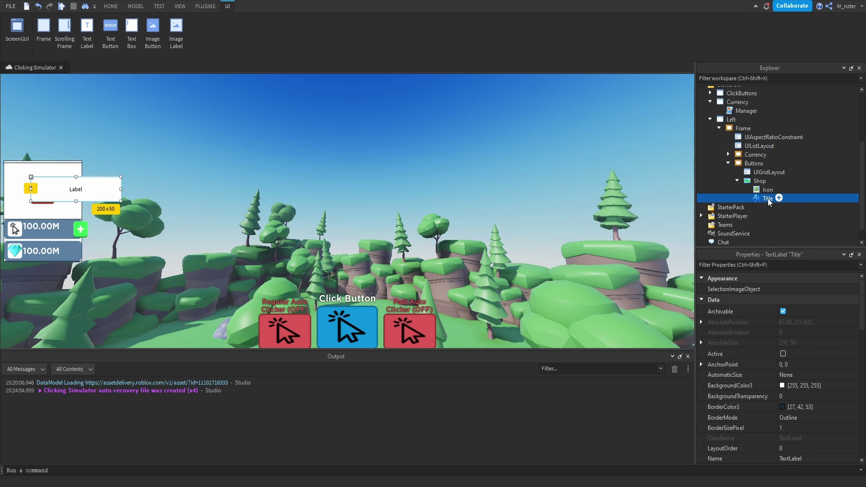
# Set the Title's text to 'Shop' in white, with TextScaled enabled.
pyautogui.hotkey('ctrl', 'shift', 'p')
pyautogui.write('text')
pyautogui.click(798, 311)
pyautogui.write('Shop')
pyautogui.press('Return')
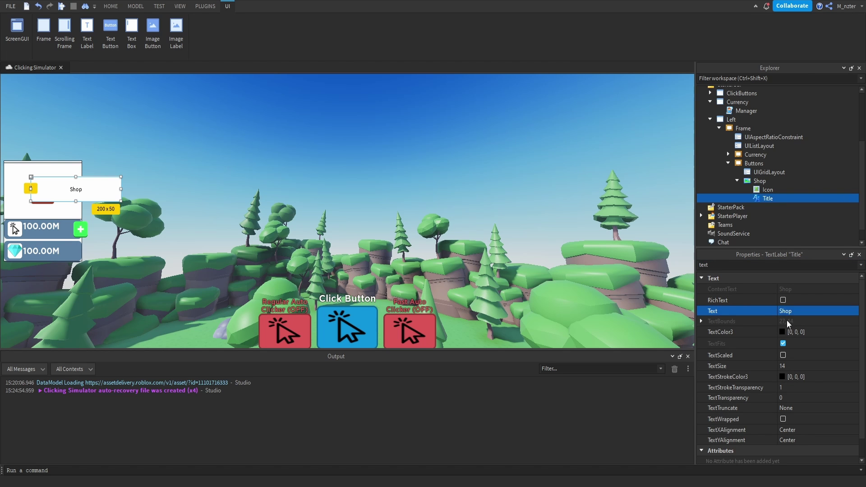
pyautogui.click(782, 332)
pyautogui.moveTo(545, 221); pyautogui.dragTo(544, 158)
pyautogui.click(543, 141)
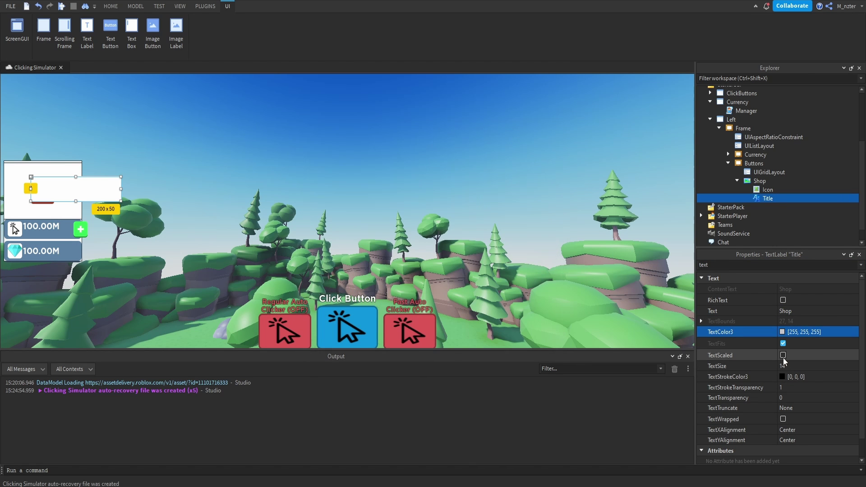
pyautogui.click(783, 355)
# Use the Gotham SSm font and set BackgroundTransparency to 1 on the Title.
pyautogui.tripleClick(758, 267)
pyautogui.write('f')
pyautogui.click(792, 311)
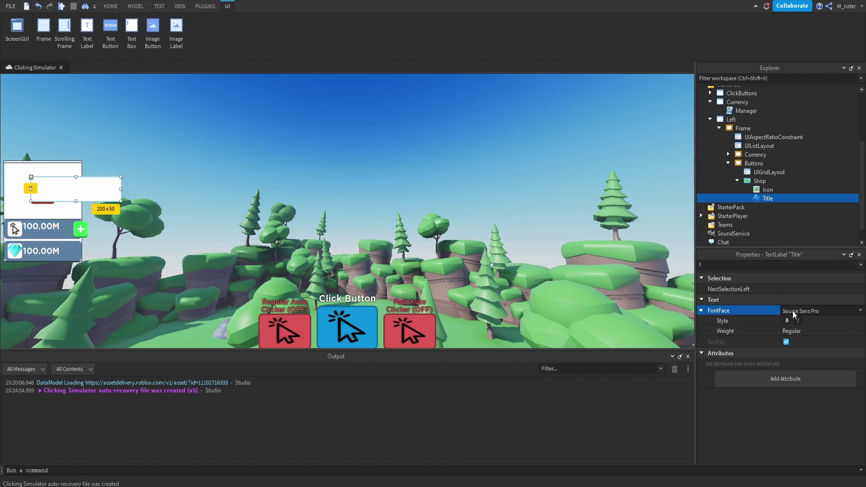
pyautogui.click(792, 310)
pyautogui.click(807, 399)
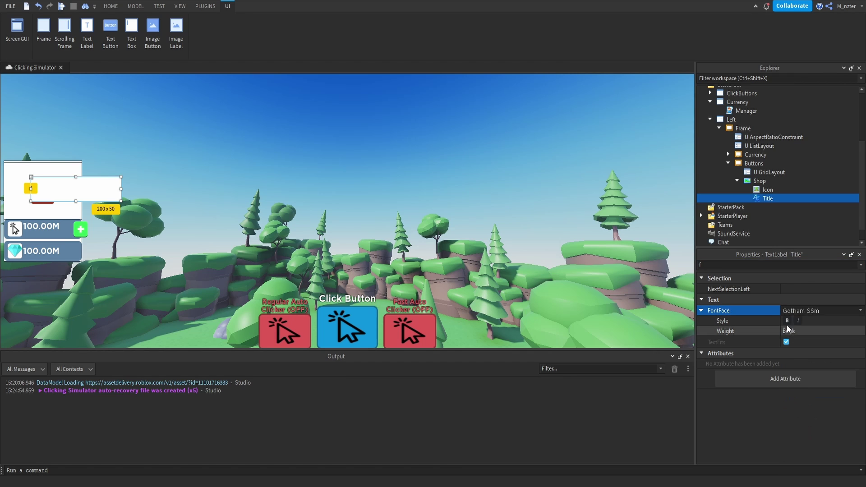
pyautogui.hotkey('ctrl', 'shift', 'p')
pyautogui.write('ba')
pyautogui.click(794, 300)
pyautogui.write('1')
pyautogui.press('Return')
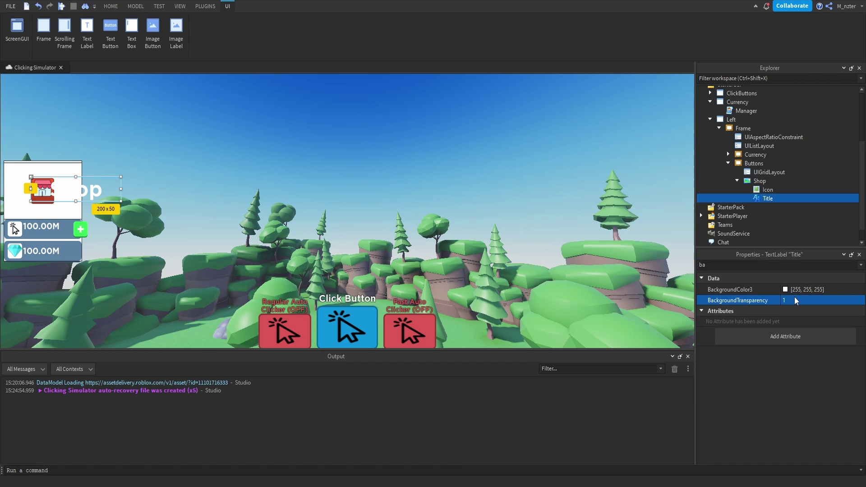
# Size the Title {1,0},{0.2,0} and position it at {0,0},{0.75,0}.
pyautogui.tripleClick(784, 267)
pyautogui.write('size')
pyautogui.click(799, 319)
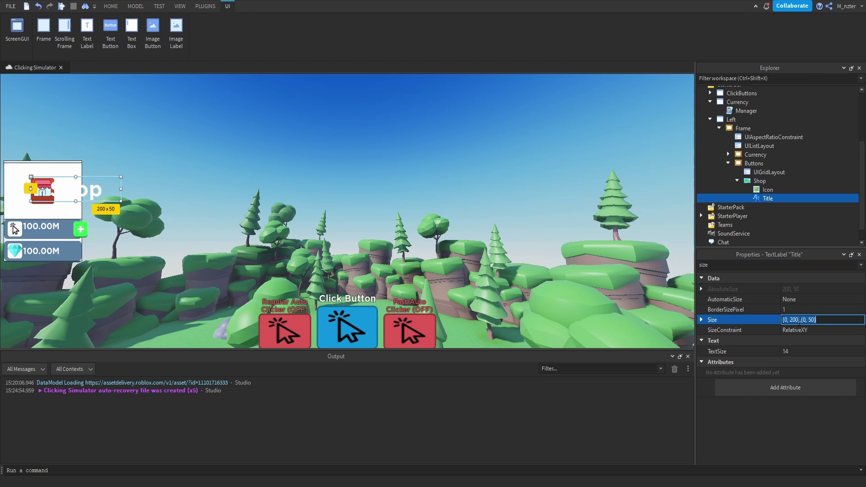
pyautogui.write('1,0,.2,0')
pyautogui.press('Return')
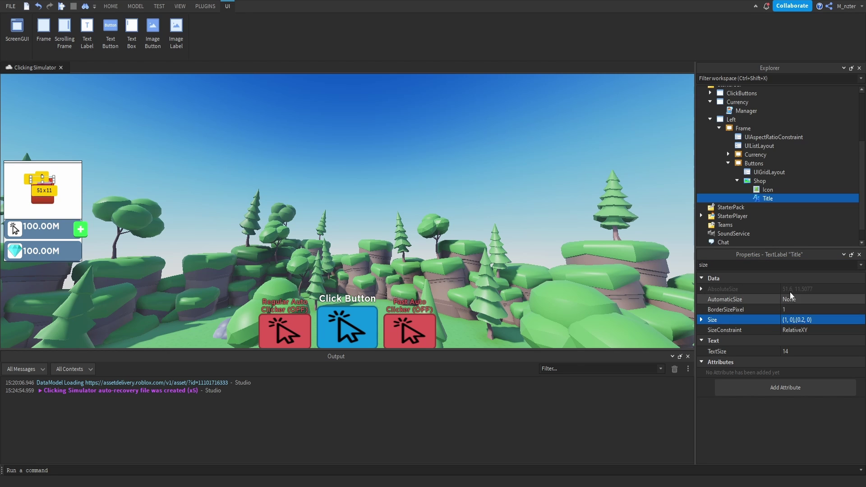
pyautogui.tripleClick(799, 265)
pyautogui.write('po')
pyautogui.click(795, 310)
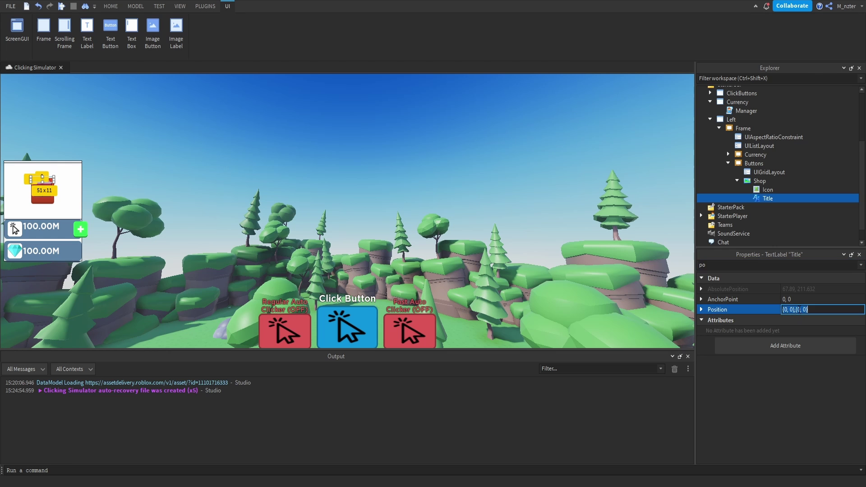
pyautogui.click(800, 310)
pyautogui.press('BackSpace')
pyautogui.write('..75')
pyautogui.press('Return')
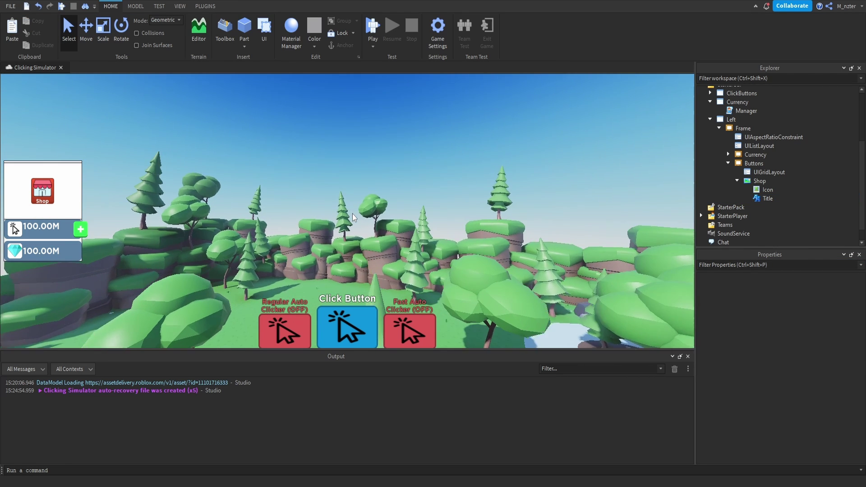
# Set the UIGridLayout CellSize width to 0.32, keeping height 0.5.
pyautogui.click(769, 171)
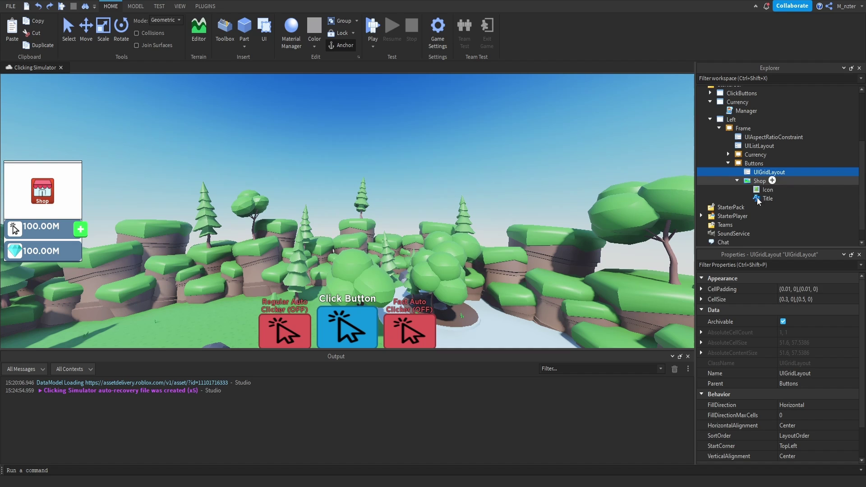
pyautogui.click(791, 300)
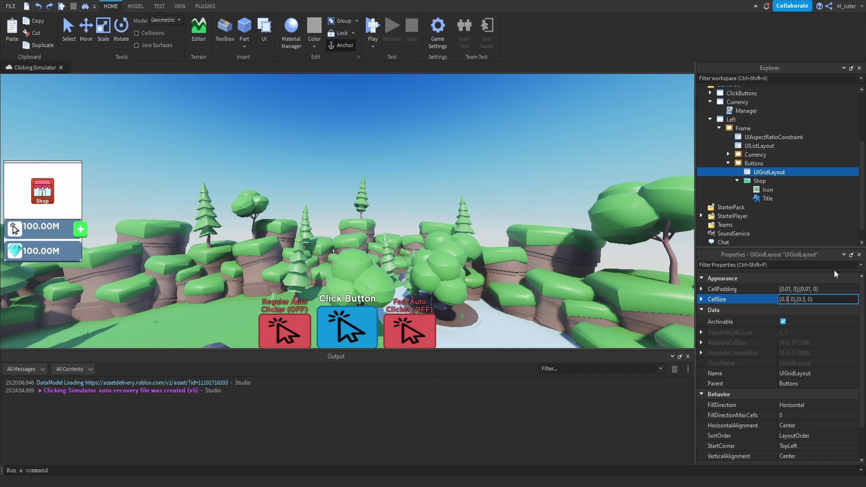
pyautogui.write('2')
pyautogui.press('Return')
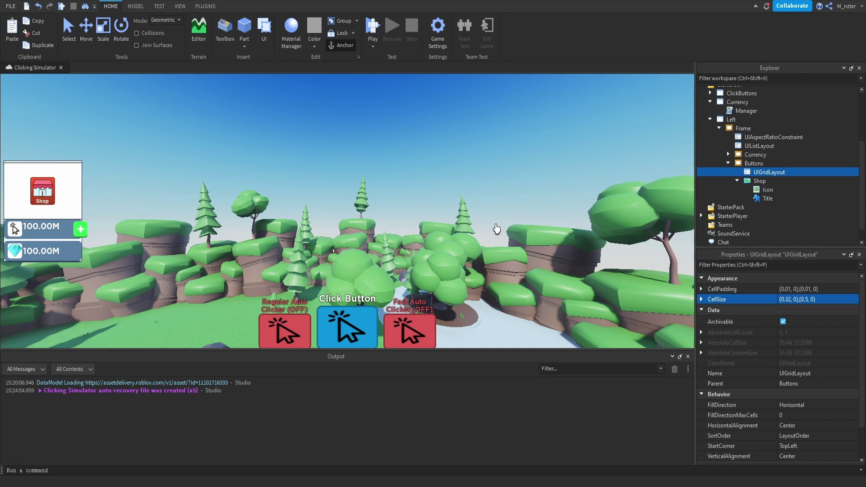
# Duplicate the Shop button repeatedly with Ctrl+D to fill the grid.
pyautogui.click(760, 181)
pyautogui.hotkey('ctrl', 'd')
pyautogui.hotkey('ctrl', 'd')
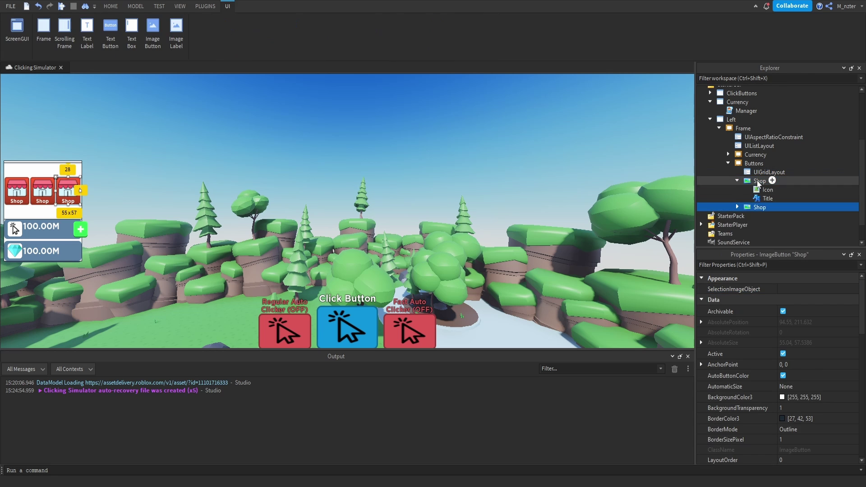
pyautogui.click(571, 205)
pyautogui.moveTo(447, 200); pyautogui.dragTo(410, 198, button='right')
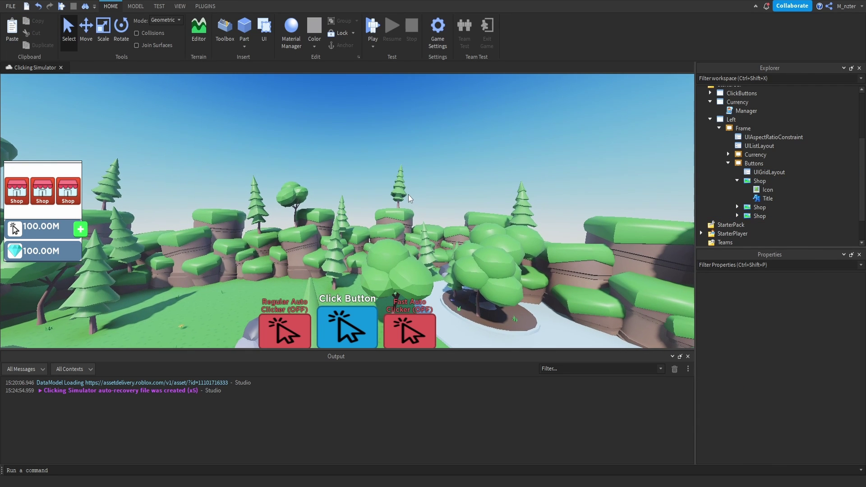
pyautogui.click(767, 182)
pyautogui.hotkey('ctrl', 'd')
pyautogui.hotkey('ctrl', 'd')
pyautogui.hotkey('ctrl', 'd')
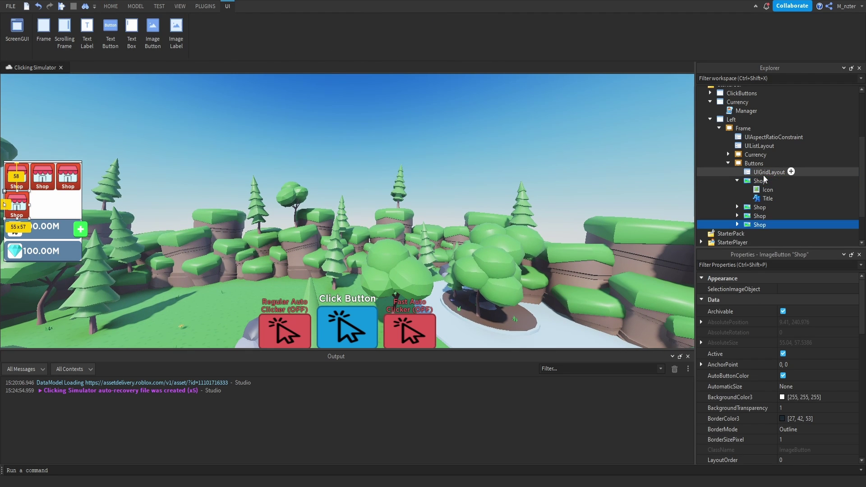
pyautogui.click(535, 185)
pyautogui.moveTo(535, 185); pyautogui.dragTo(537, 187, button='right')
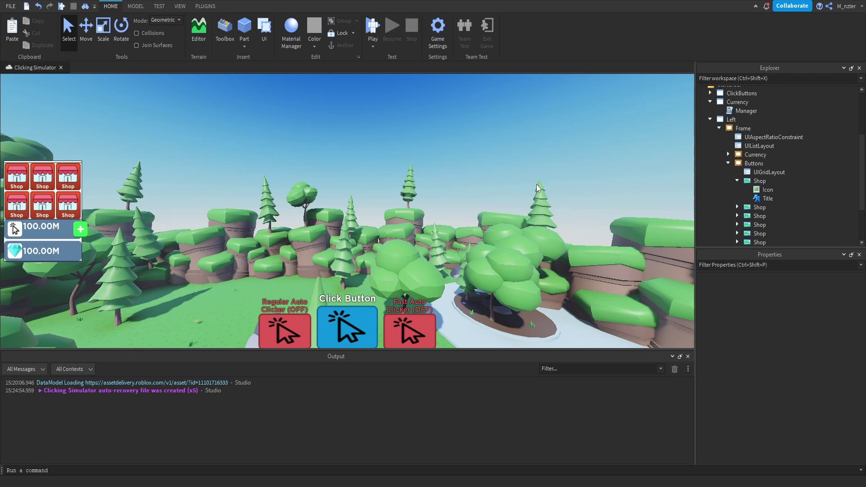
# Delete the extra Shop copies, then duplicate the Icon and name the copy Notification.
pyautogui.click(758, 207)
pyautogui.keyDown('shift'); pyautogui.click(758, 218); pyautogui.keyUp('shift')
pyautogui.press('Delete')
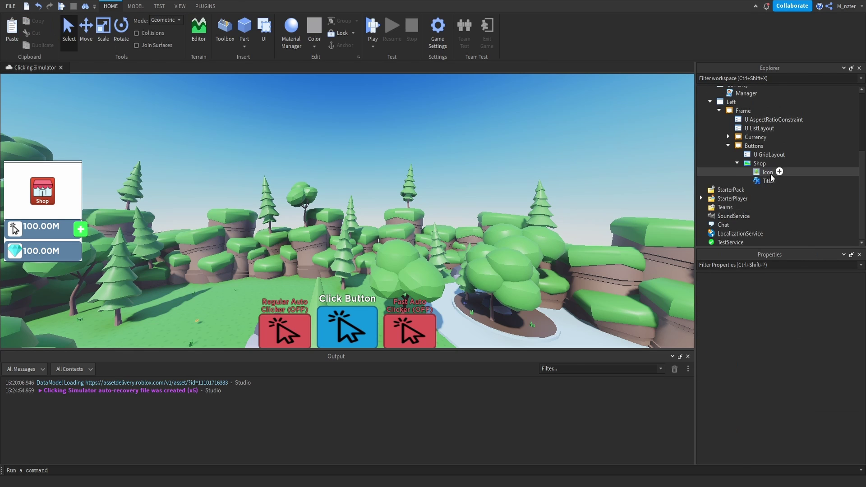
pyautogui.click(766, 173)
pyautogui.hotkey('ctrl', 'd')
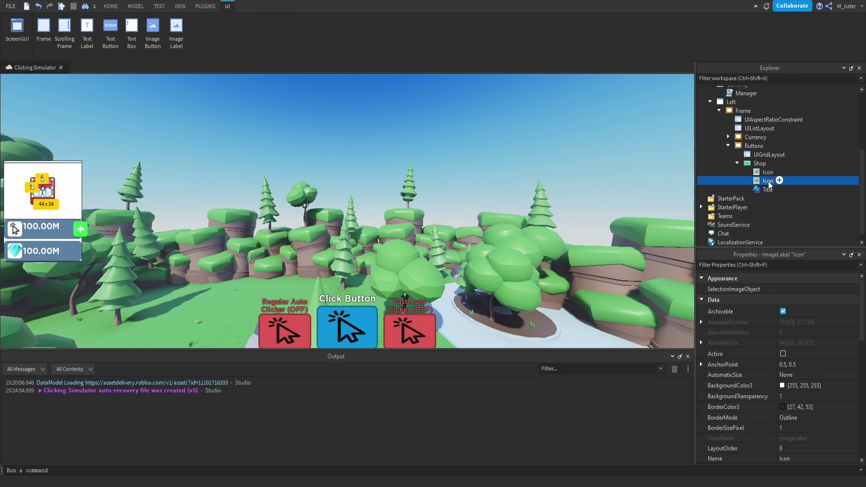
pyautogui.write('Notification')
# Give Notification the red exclamation image and Size {.325,0},{.285,0}.
pyautogui.click(802, 265)
pyautogui.write('ima')
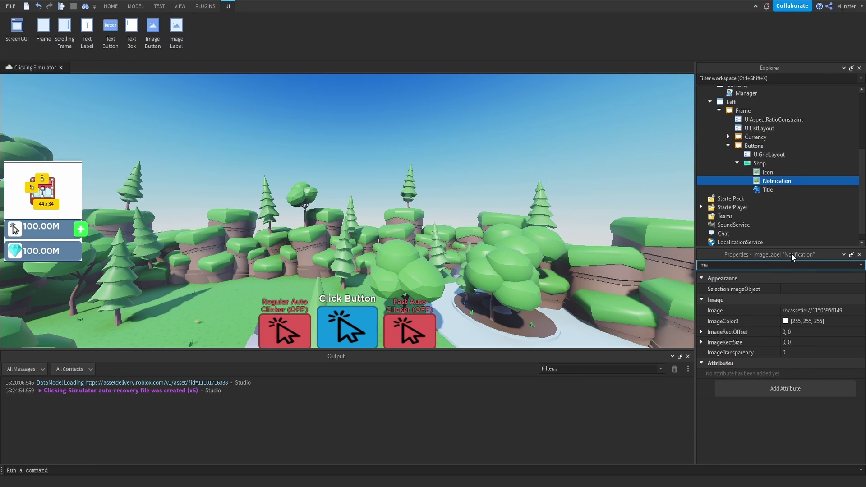
pyautogui.click(812, 311)
pyautogui.click(761, 402)
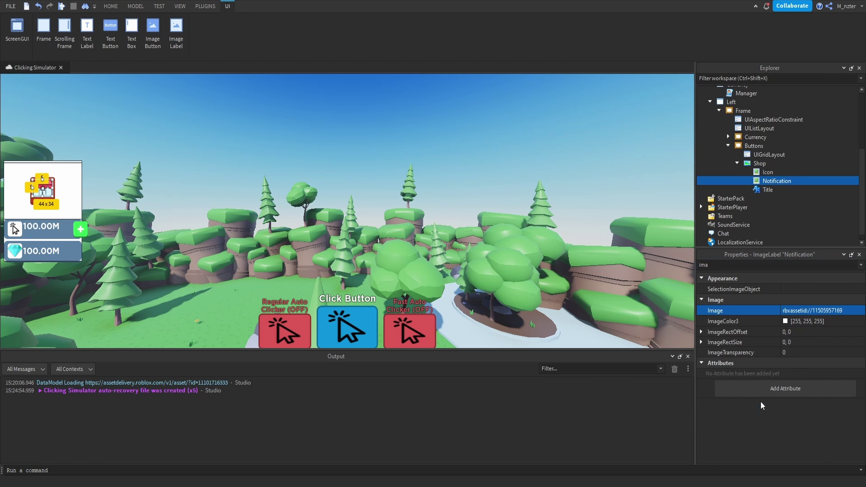
pyautogui.click(784, 266)
pyautogui.write('size')
pyautogui.click(808, 320)
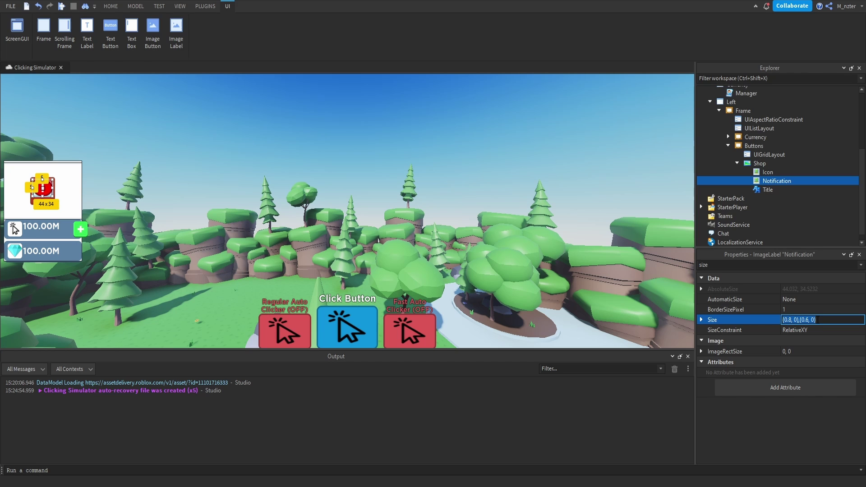
pyautogui.press('BackSpace')
pyautogui.press('Return')
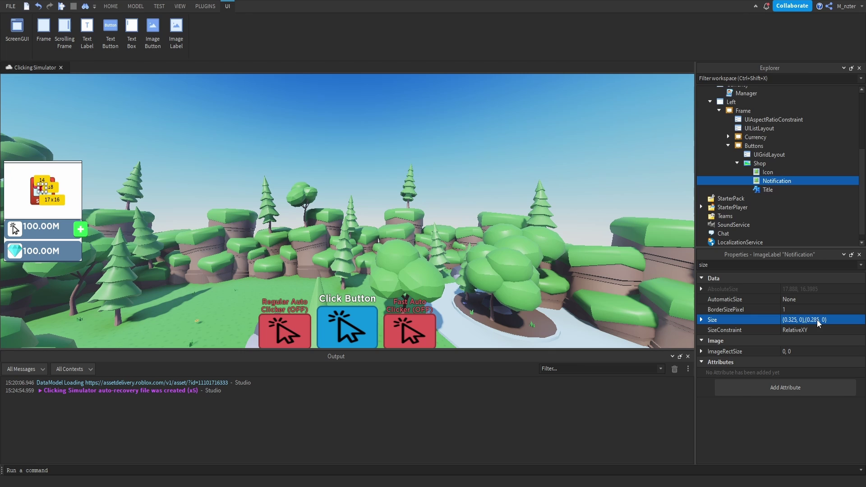
# Set Notification's AnchorPoint to 0,0 and Position to {0.8,0},{-0.1,0}.
pyautogui.doubleClick(781, 266)
pyautogui.write('po')
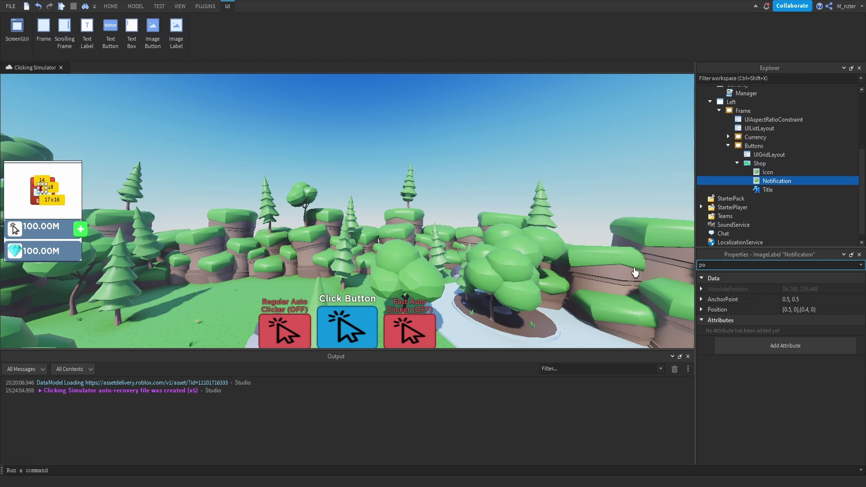
pyautogui.click(830, 295)
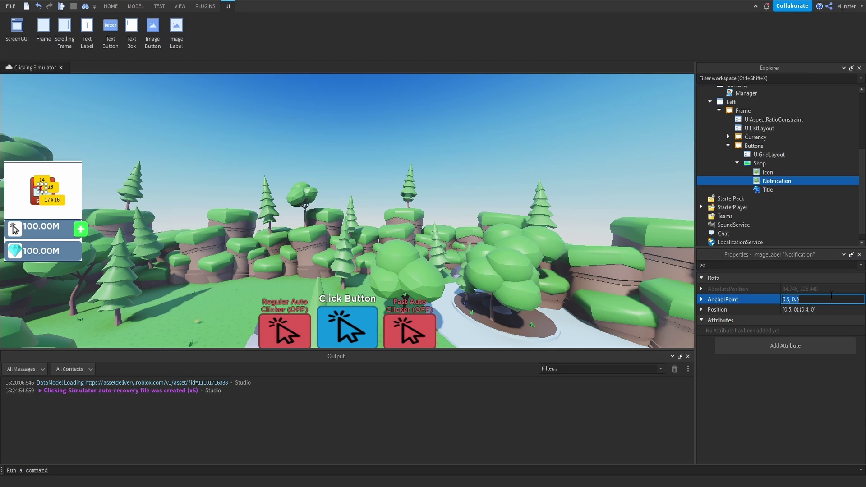
pyautogui.write('0},{0')
pyautogui.click(835, 311)
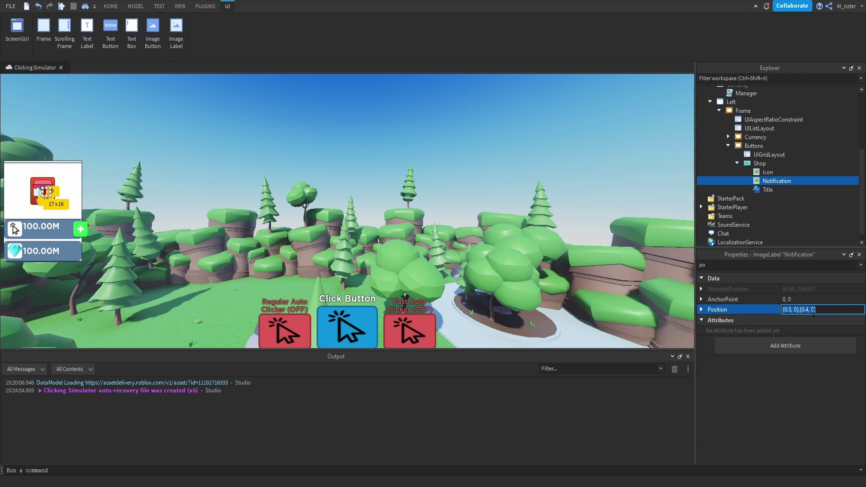
pyautogui.click(791, 309)
pyautogui.doubleClick(808, 310)
pyautogui.write('-')
pyautogui.write('0.1')
pyautogui.press('Return')
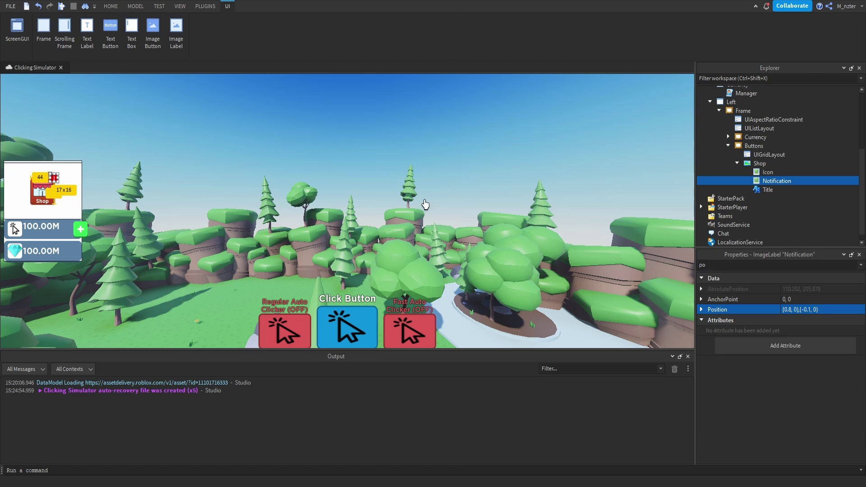
# Uncheck Visible on the Notification badge to hide it.
pyautogui.click(422, 200)
pyautogui.moveTo(270, 200)
pyautogui.mouseDown(button='right')
pyautogui.moveTo(289, 195)
pyautogui.moveTo(275, 205)
pyautogui.mouseUp(button='right')
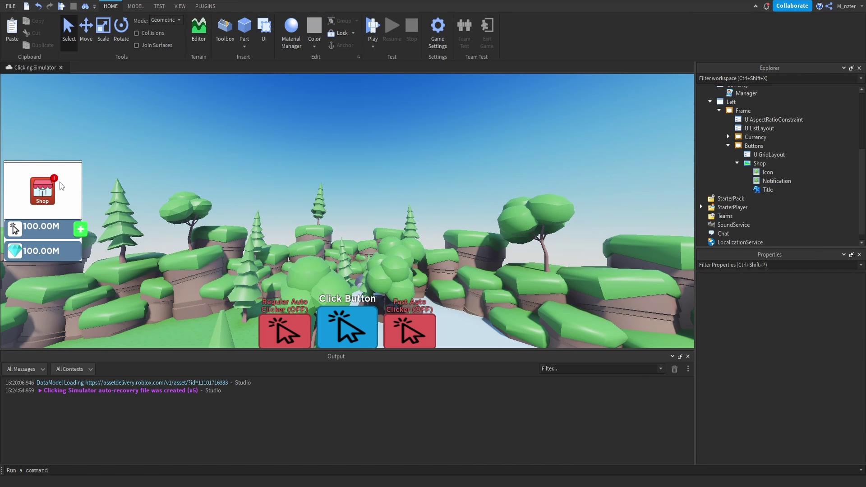
pyautogui.scroll(2, 753, 178)
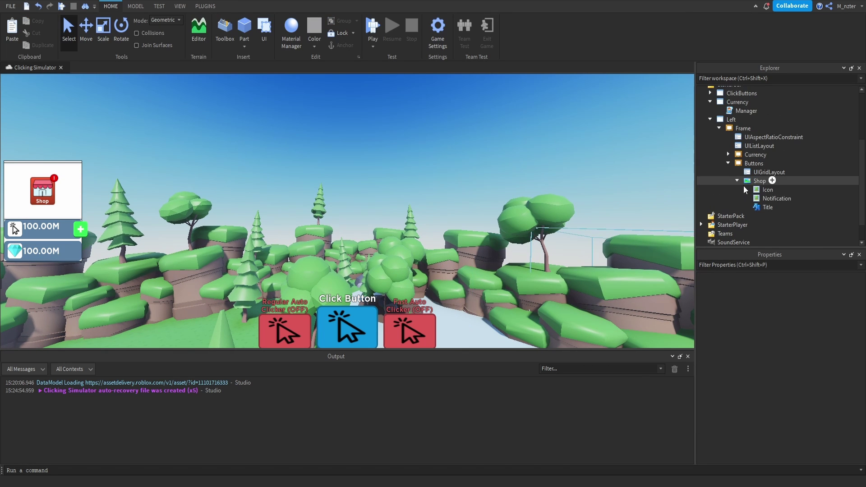
pyautogui.click(754, 198)
pyautogui.click(767, 264)
pyautogui.write('v')
pyautogui.click(786, 313)
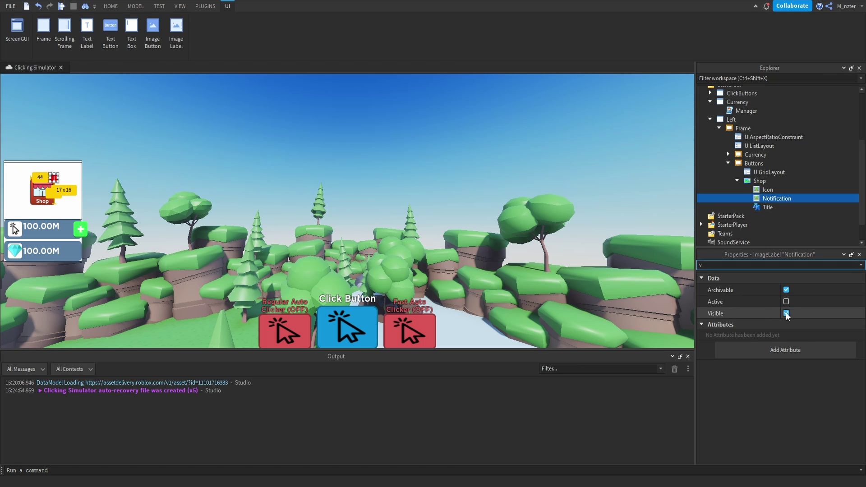
pyautogui.click(738, 180)
# Duplicate the Shop button as 'Rewards' with LayoutOrder 1 and set its background image.
pyautogui.click(752, 180)
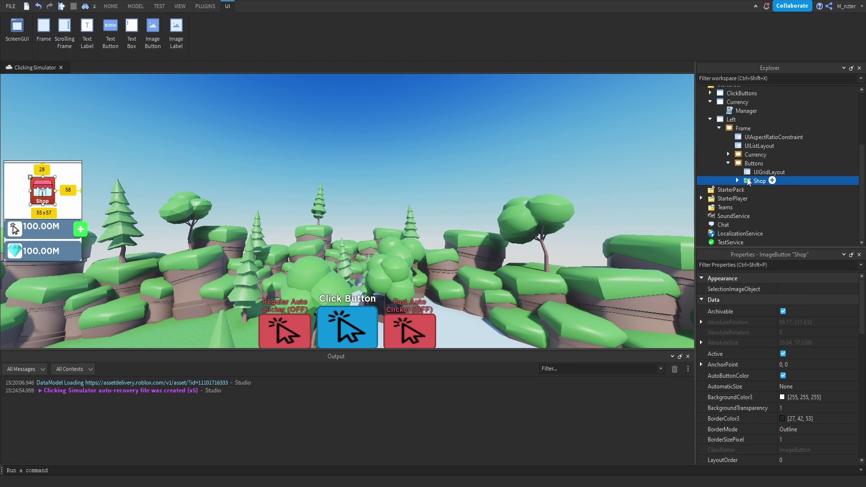
pyautogui.hotkey('ctrl', 'd')
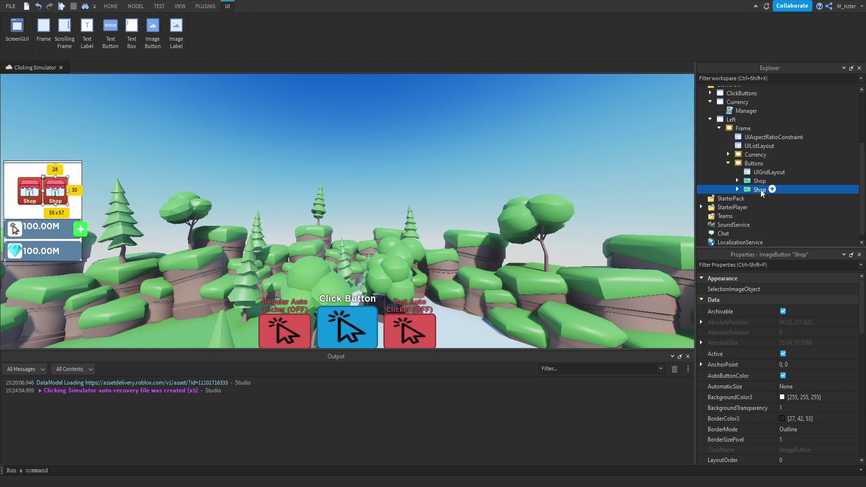
pyautogui.press('F2')
pyautogui.write('Rewards')
pyautogui.click(773, 262)
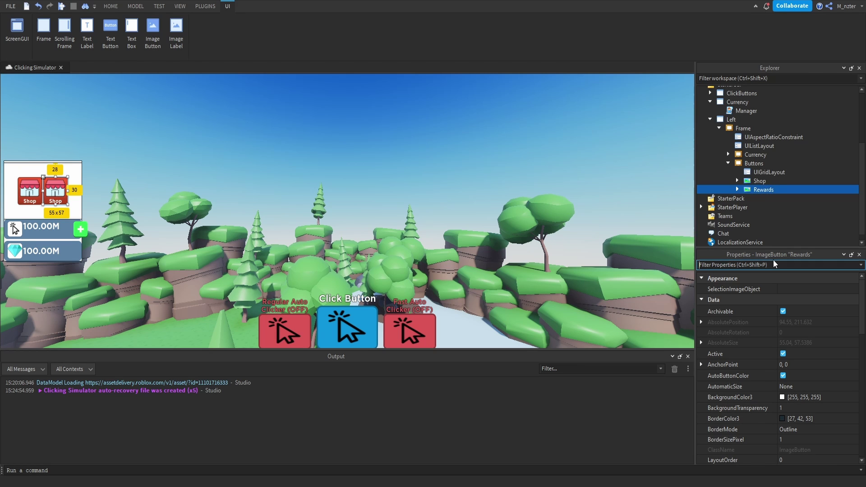
pyautogui.write('lay')
pyautogui.click(822, 288)
pyautogui.write('1')
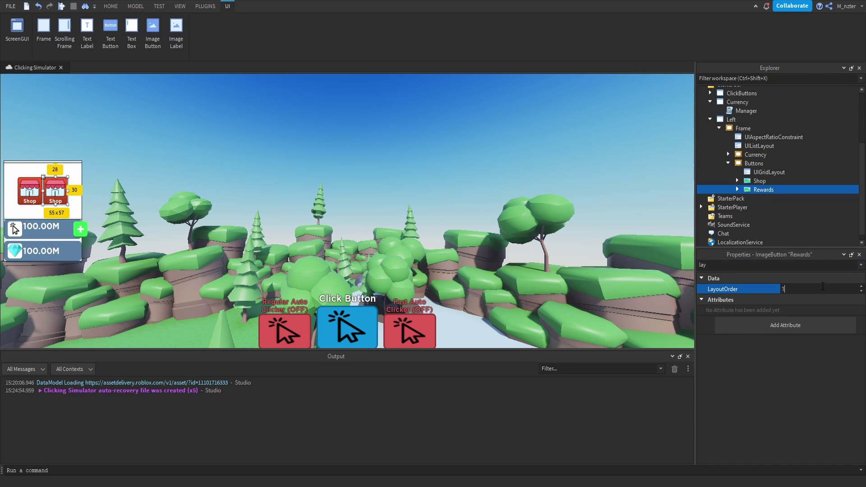
pyautogui.press('Return')
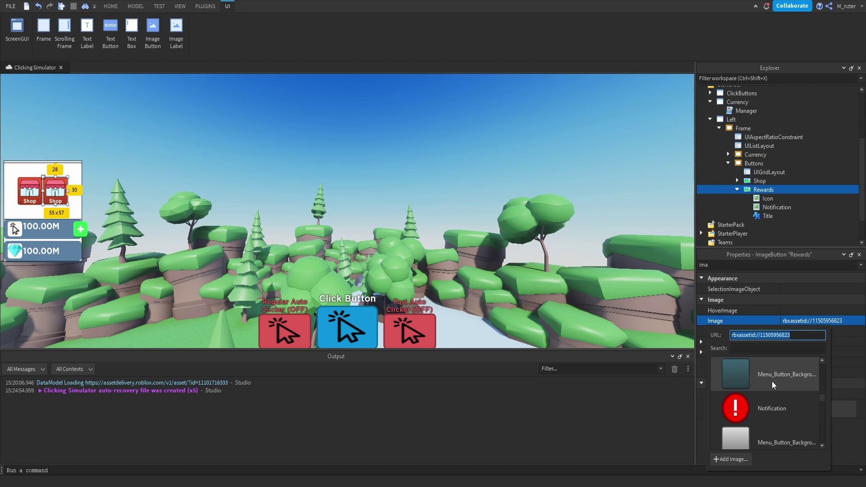
pyautogui.click(774, 379)
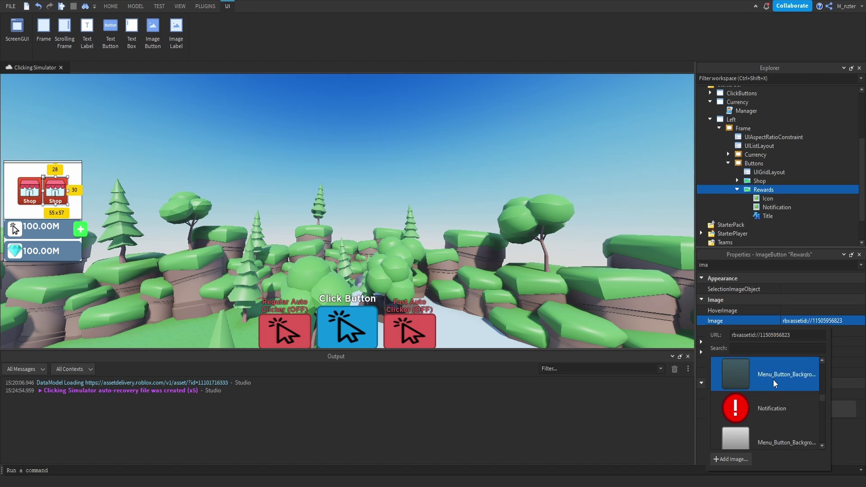
# Set the Rewards title text to 'Rewards' and give its icon the trophy image.
pyautogui.click(767, 215)
pyautogui.doubleClick(772, 265)
pyautogui.write('tex')
pyautogui.click(795, 290)
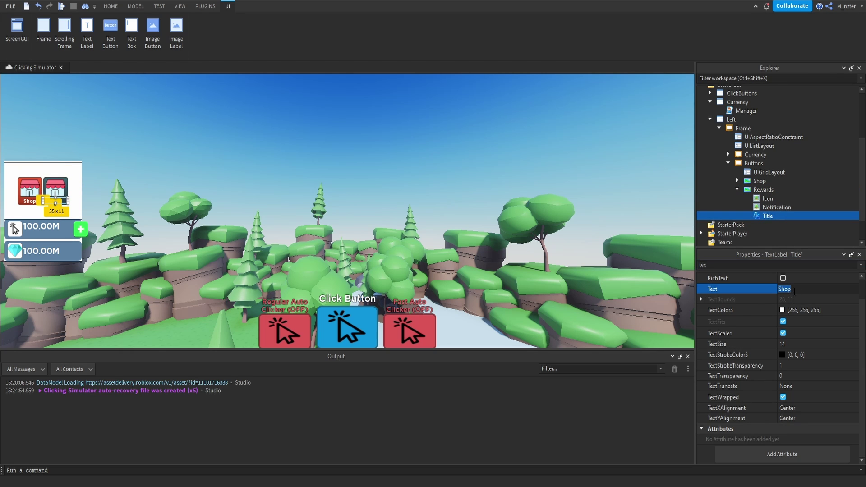
pyautogui.write('Rewa')
pyautogui.write('rds')
pyautogui.click(768, 198)
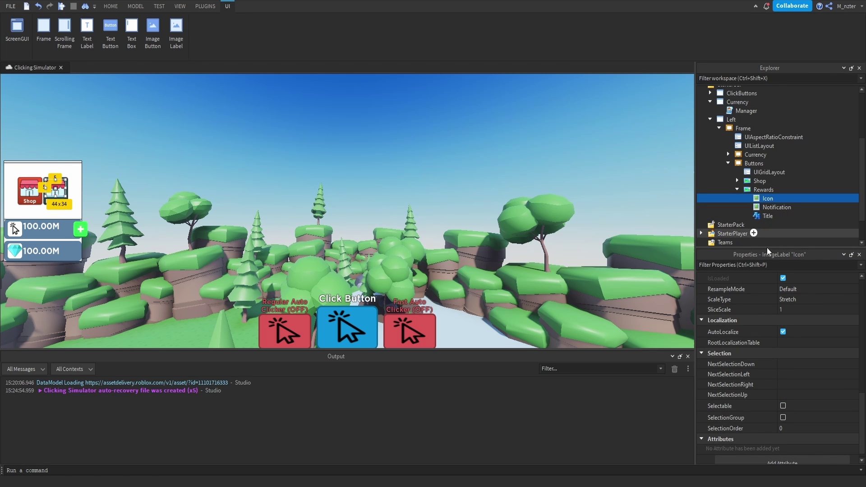
pyautogui.click(773, 263)
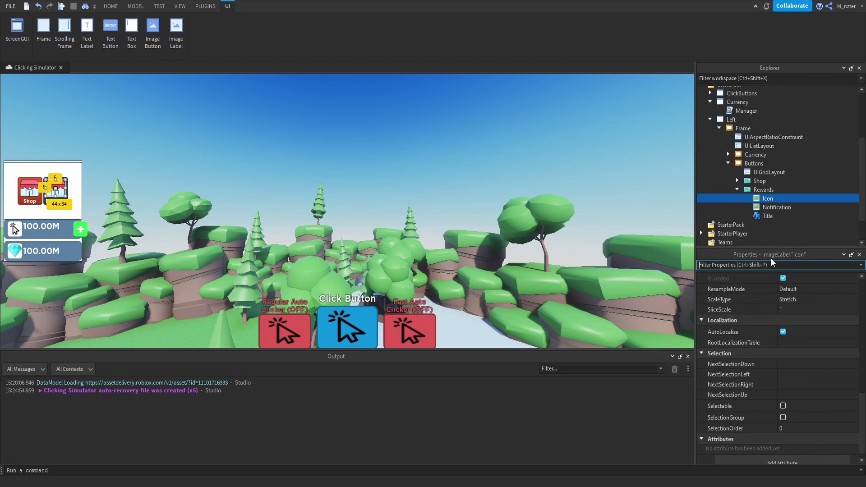
pyautogui.write('im')
pyautogui.click(810, 311)
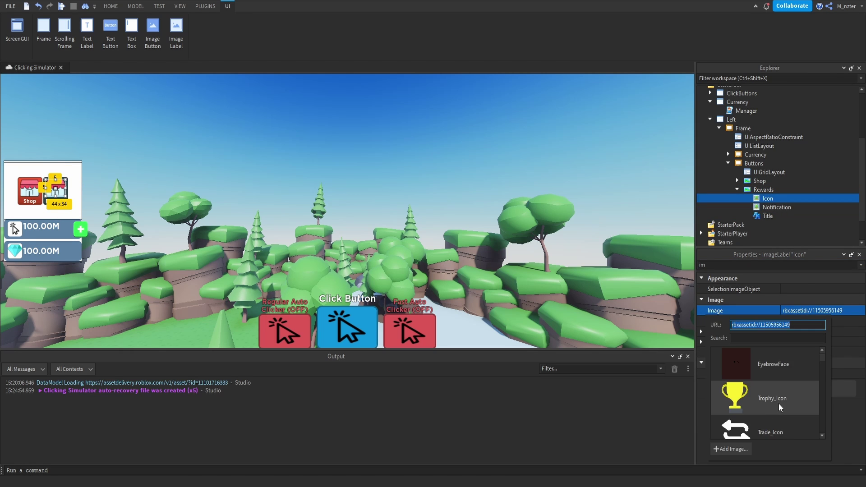
pyautogui.click(781, 404)
pyautogui.click(616, 230)
pyautogui.moveTo(615, 230); pyautogui.dragTo(615, 229, button='right')
# Duplicate Rewards into a 'Pets' button with its own layout order and a paw icon.
pyautogui.click(754, 190)
pyautogui.hotkey('ctrl', 'd')
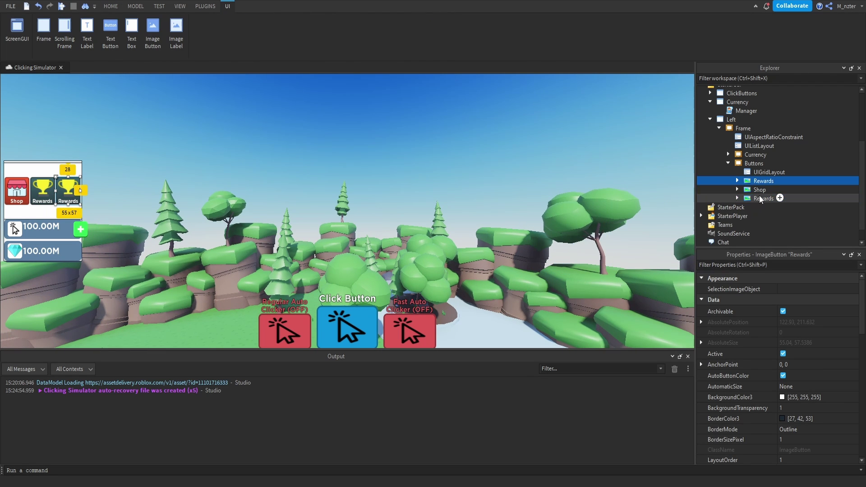
pyautogui.click(763, 181)
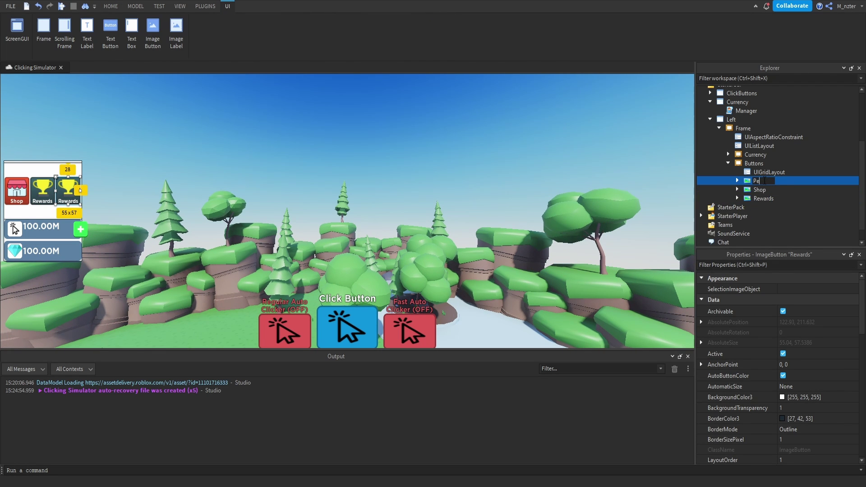
pyautogui.write('Pets')
pyautogui.press('Return')
pyautogui.click(781, 265)
pyautogui.write('la')
pyautogui.click(797, 299)
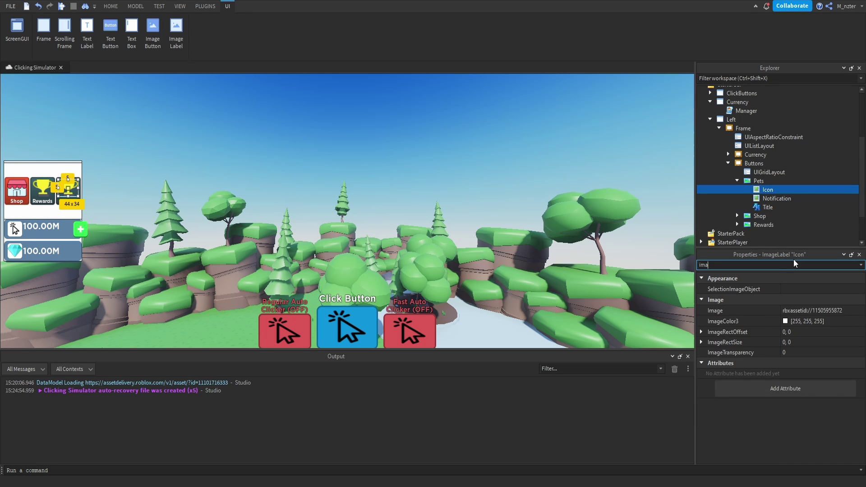
pyautogui.click(795, 311)
pyautogui.click(767, 364)
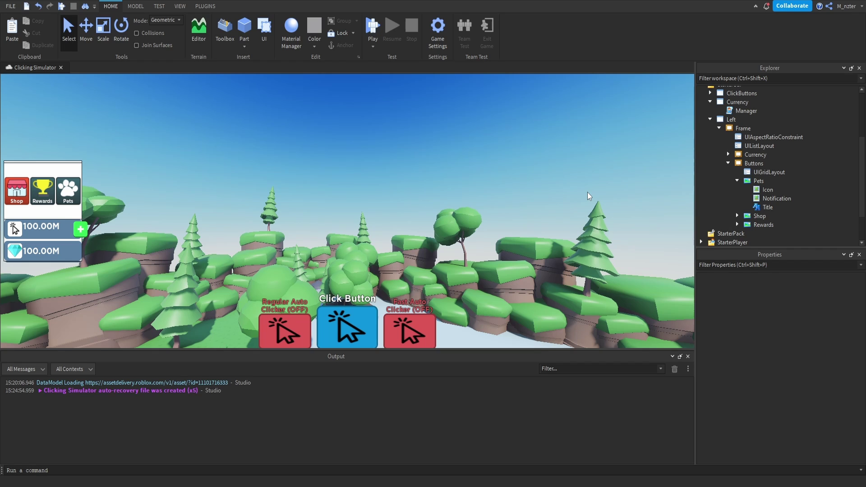
# Duplicate Pets into a 'Menu' button and edit its title text.
pyautogui.doubleClick(758, 181)
pyautogui.hotkey('ctrl', 'd')
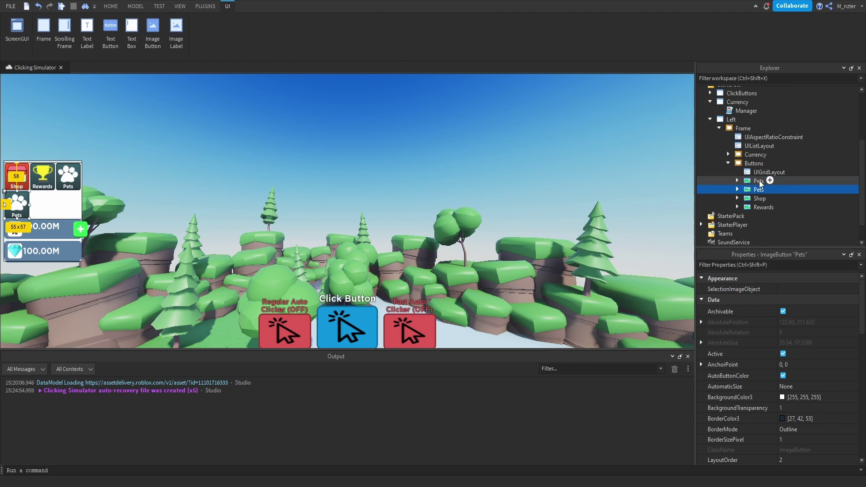
pyautogui.press('F2')
pyautogui.write('Menu')
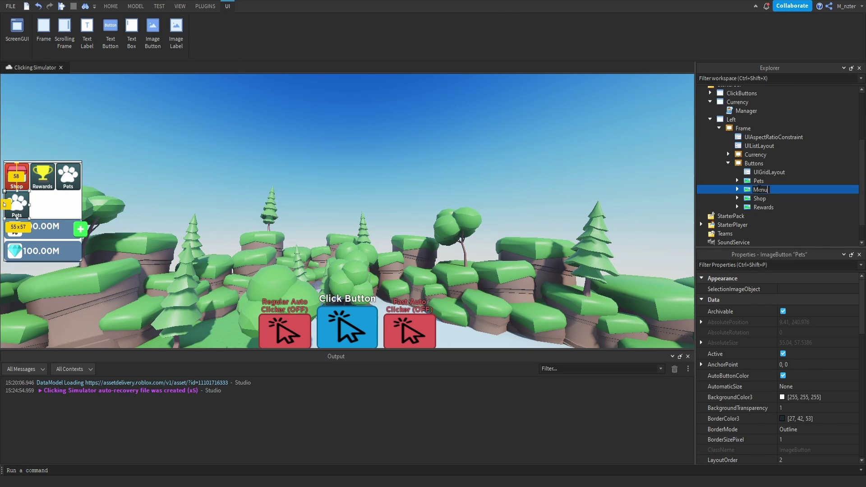
pyautogui.press('Return')
pyautogui.hotkey('ctrl', 'shift', 'p')
pyautogui.write('la')
pyautogui.click(800, 308)
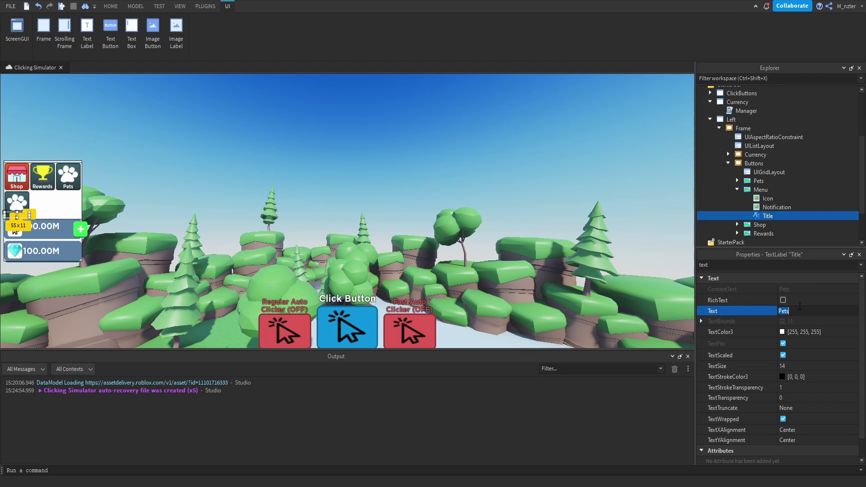
pyautogui.write('Menu')
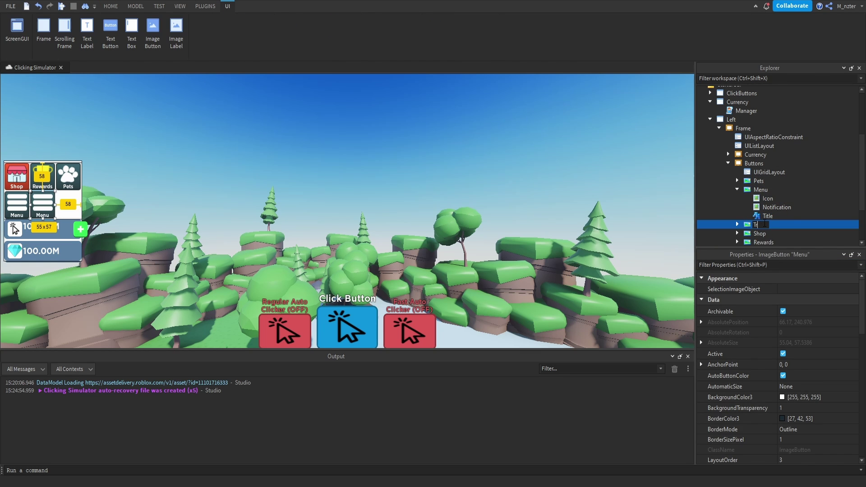
pyautogui.write('ade')
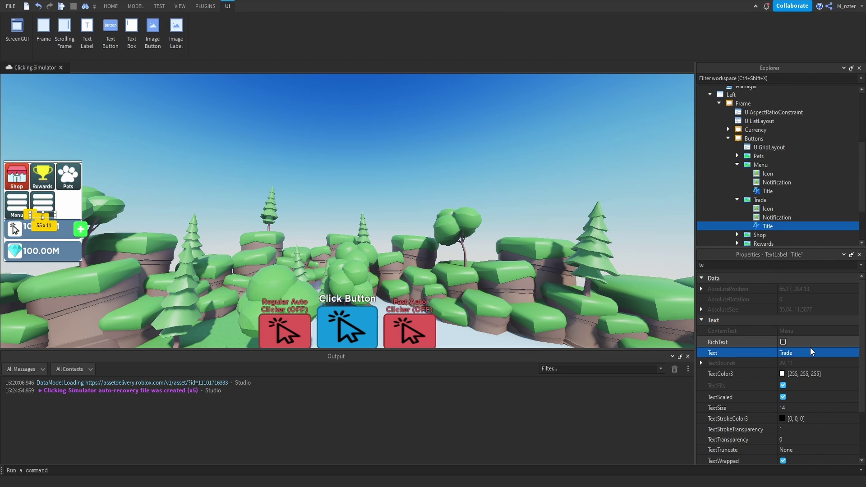
# Multi-select the Trade and Menu icon and notification images, expanding Pets.
pyautogui.scroll(-1, 783, 376)
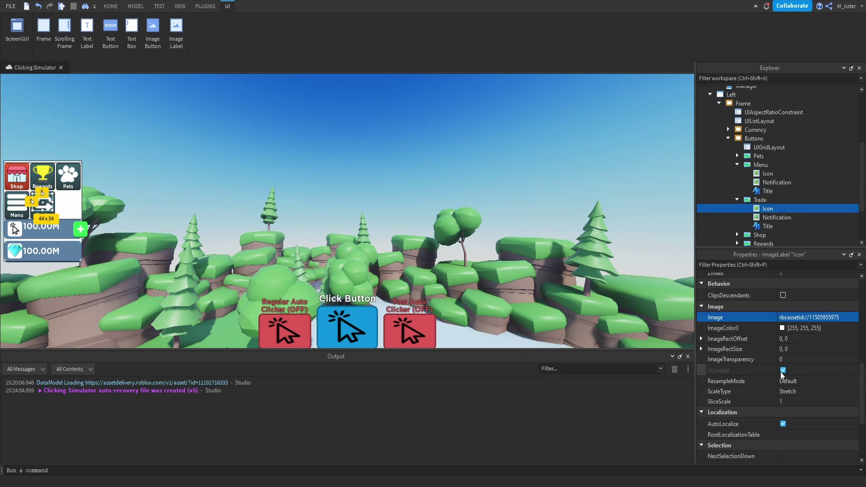
pyautogui.keyDown('ctrl'); pyautogui.click(770, 219); pyautogui.keyUp('ctrl')
pyautogui.keyDown('ctrl'); pyautogui.click(773, 182); pyautogui.keyUp('ctrl')
pyautogui.keyDown('ctrl'); pyautogui.click(768, 173); pyautogui.keyUp('ctrl')
pyautogui.click(737, 156)
# Add the Pets, Shop and Rewards images to the selection and set ScaleType to Fit.
pyautogui.keyDown('ctrl'); pyautogui.click(768, 164); pyautogui.keyUp('ctrl')
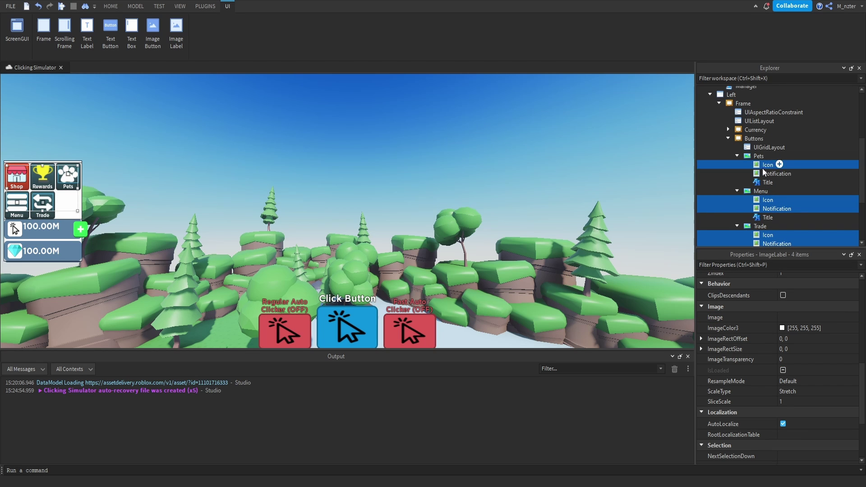
pyautogui.keyDown('ctrl'); pyautogui.click(767, 174); pyautogui.keyUp('ctrl')
pyautogui.scroll(-2, 766, 178)
pyautogui.click(738, 211)
pyautogui.keyDown('ctrl'); pyautogui.click(763, 222); pyautogui.keyUp('ctrl')
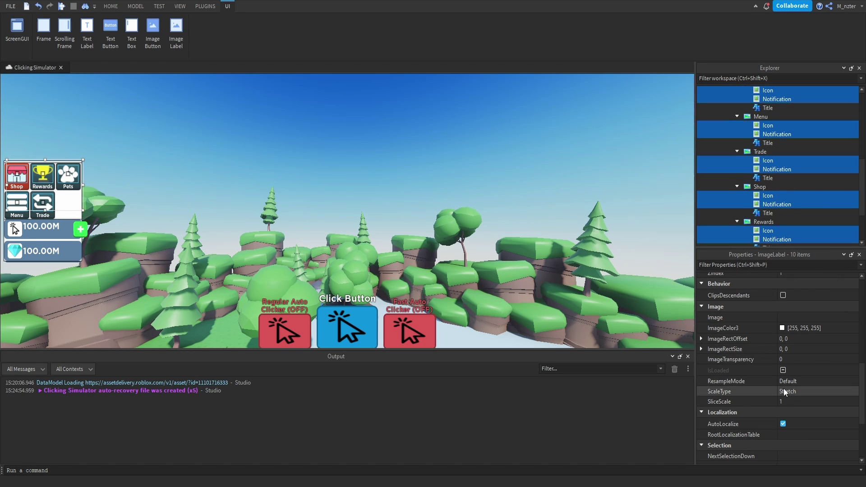
pyautogui.click(789, 391)
pyautogui.click(789, 392)
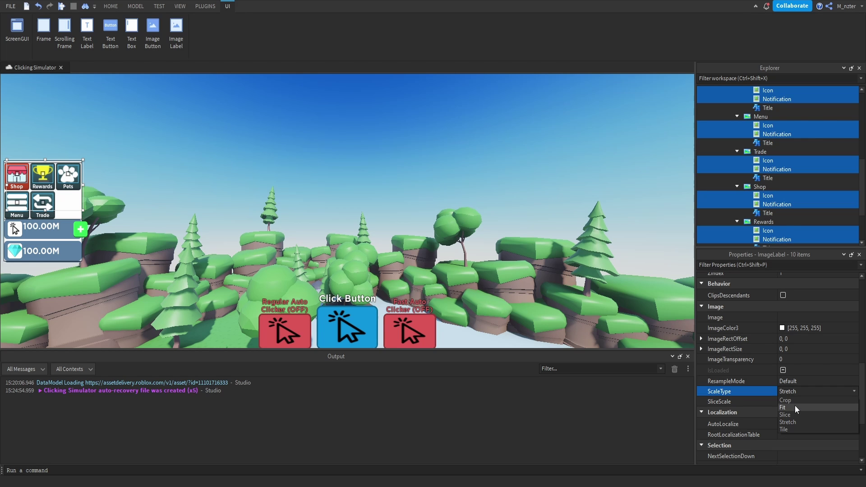
pyautogui.click(795, 405)
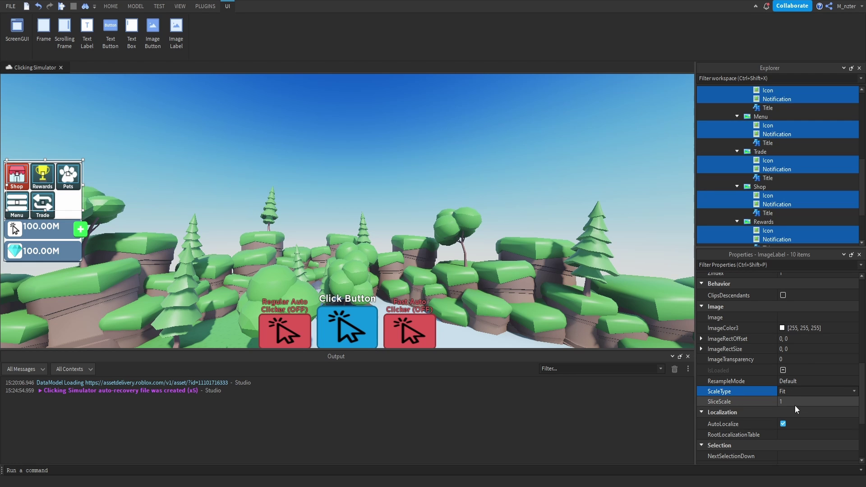
pyautogui.click(259, 180)
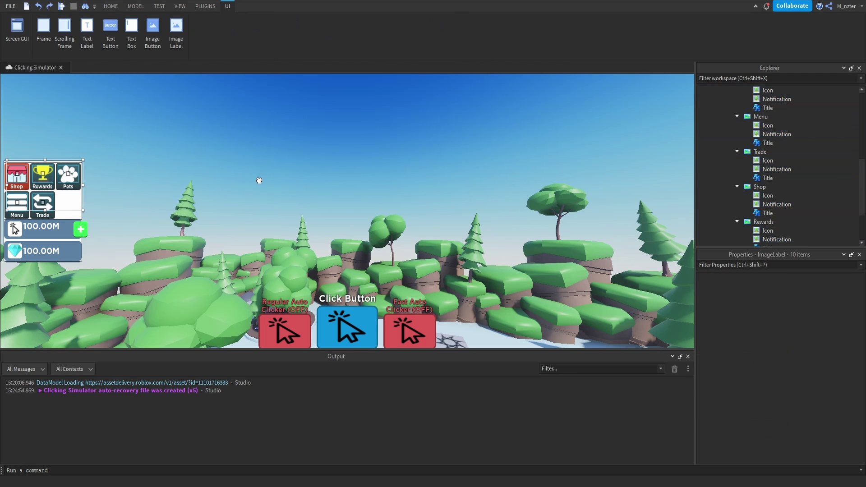
pyautogui.hotkey('ctrl', 'z')
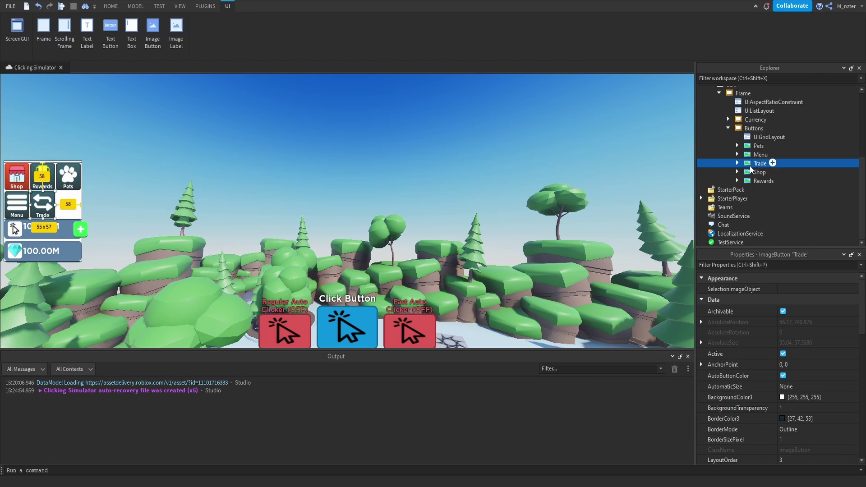
# Duplicate the Trade button, rename it 'Rebirths' and set LayoutOrder to 4.
pyautogui.hotkey('ctrl', 'd')
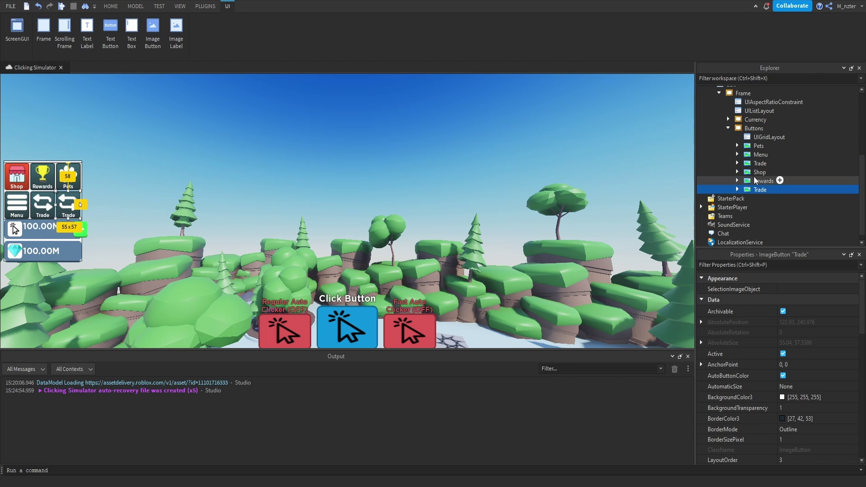
pyautogui.doubleClick(759, 189)
pyautogui.write('R')
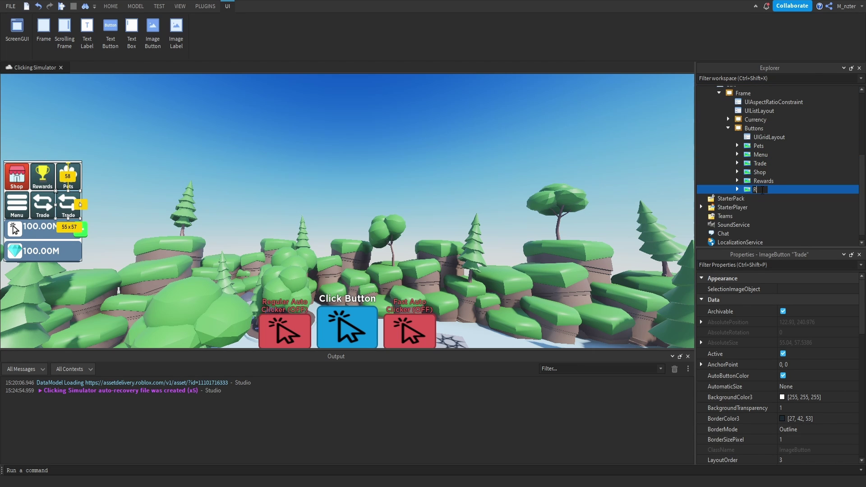
pyautogui.write('ebirths')
pyautogui.press('Return')
pyautogui.hotkey('ctrl', 'shift', 'p')
pyautogui.write('la')
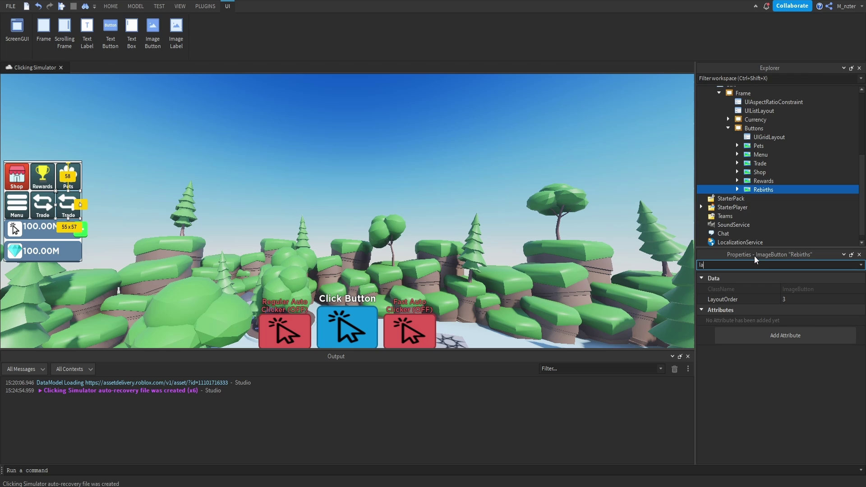
pyautogui.click(790, 298)
pyautogui.write('4')
pyautogui.press('Return')
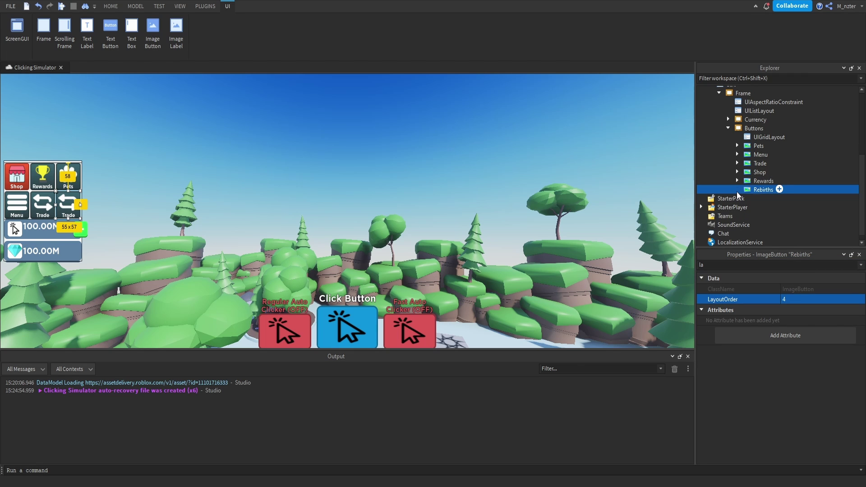
# Paste the circular-arrows image into the Rebirths icon and set its title text to 'Rebirths'.
pyautogui.click(737, 190)
pyautogui.click(770, 200)
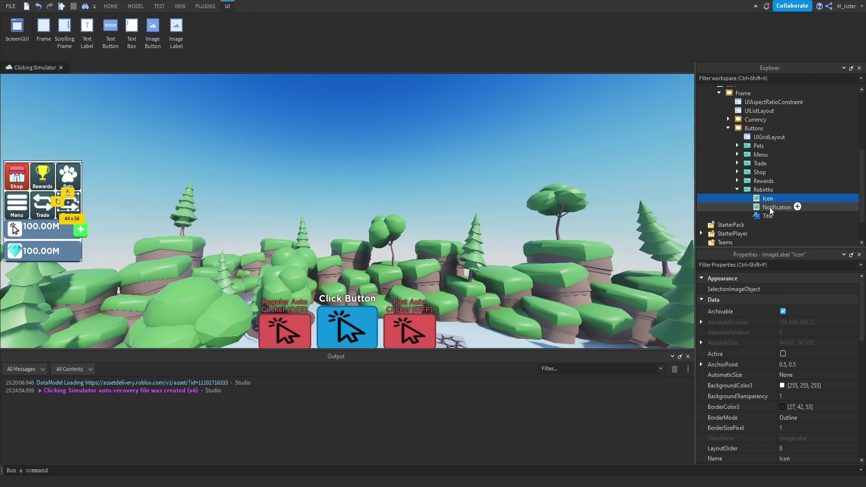
pyautogui.write('image')
pyautogui.click(795, 310)
pyautogui.hotkey('ctrl', 'v')
pyautogui.click(769, 216)
pyautogui.click(776, 265)
pyautogui.write('text')
pyautogui.click(794, 287)
pyautogui.write('R')
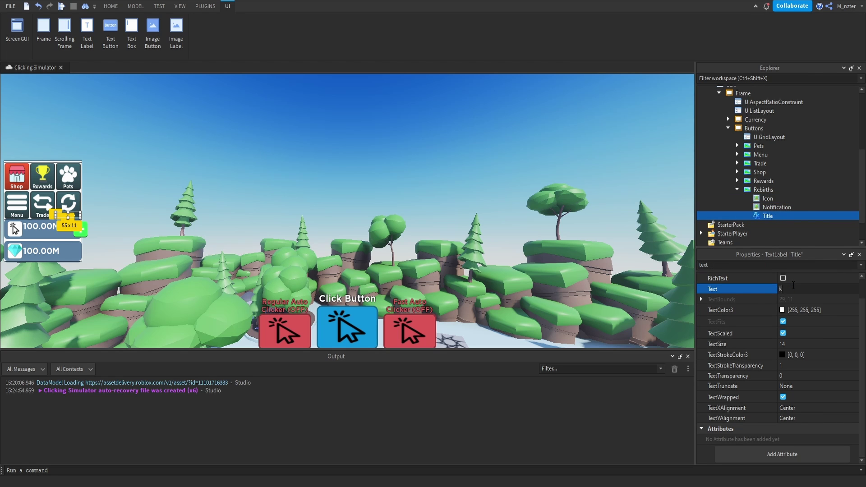
pyautogui.write('ebirths')
pyautogui.press('Return')
pyautogui.click(581, 143)
pyautogui.moveTo(581, 142); pyautogui.dragTo(537, 154, button='right')
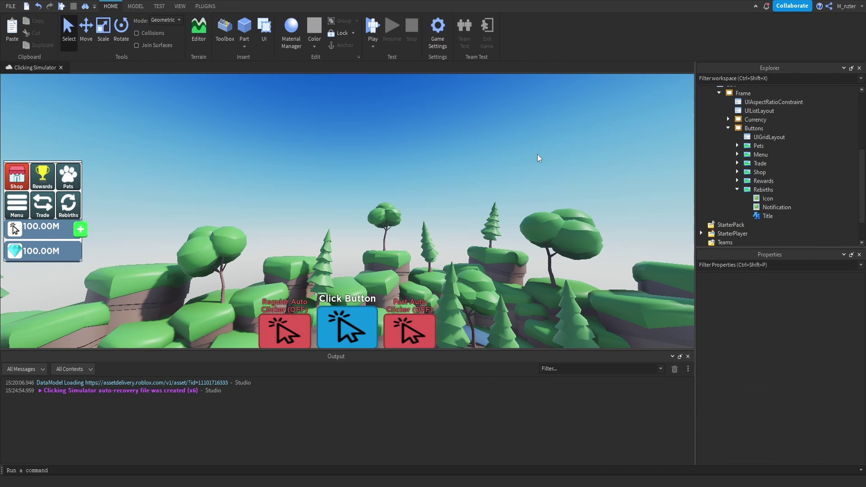
pyautogui.click(737, 190)
# Set the Buttons frame's BackgroundTransparency to 1.
pyautogui.click(728, 129)
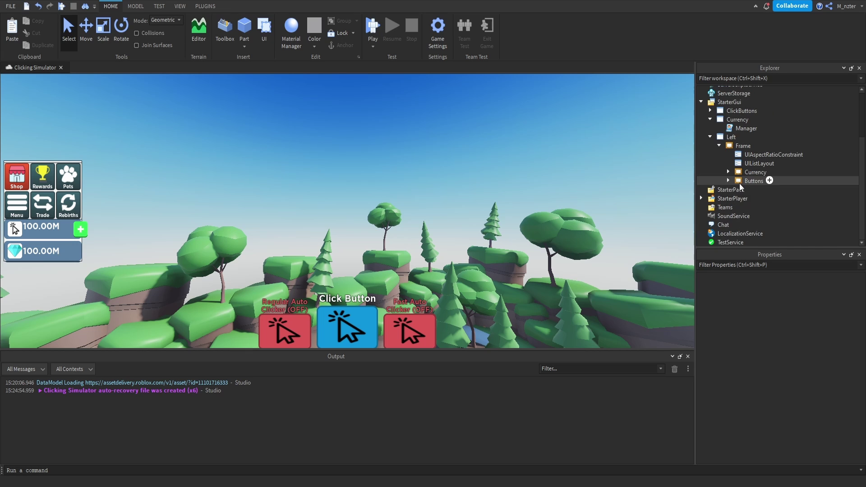
pyautogui.click(740, 183)
pyautogui.hotkey('ctrl', 'shift', 'p')
pyautogui.write('ba')
pyautogui.click(799, 298)
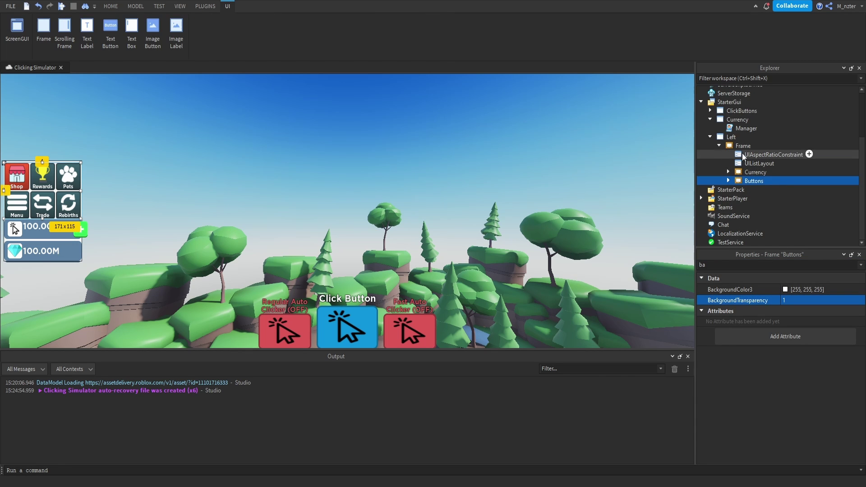
# Set the parent Frame's BackgroundTransparency to 1 as well.
pyautogui.click(744, 146)
pyautogui.hotkey('ctrl', 'shift', 'p')
pyautogui.write('ba')
pyautogui.click(796, 300)
pyautogui.write('1')
pyautogui.press('Return')
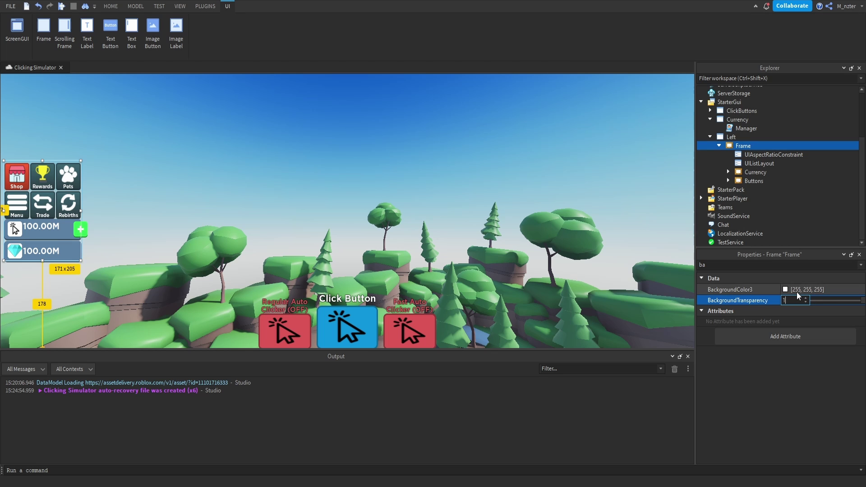
pyautogui.click(379, 112)
pyautogui.moveTo(379, 113); pyautogui.dragTo(433, 115, button='right')
pyautogui.click(752, 181)
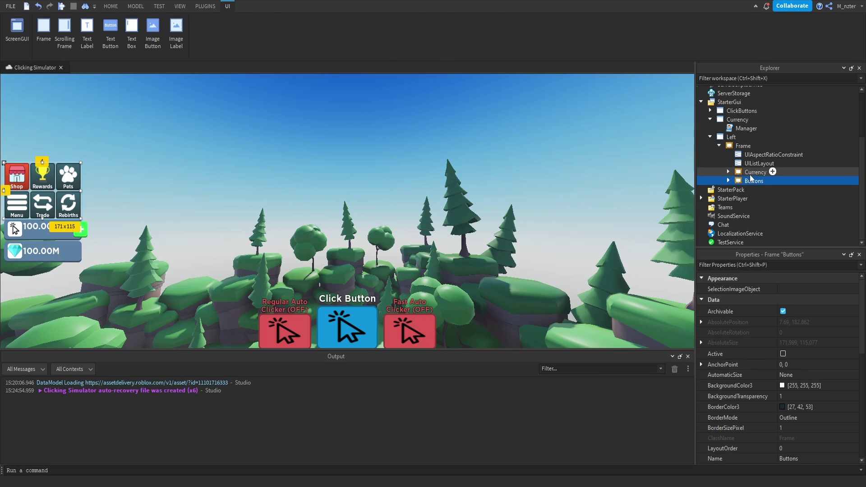
pyautogui.click(751, 174)
pyautogui.click(749, 164)
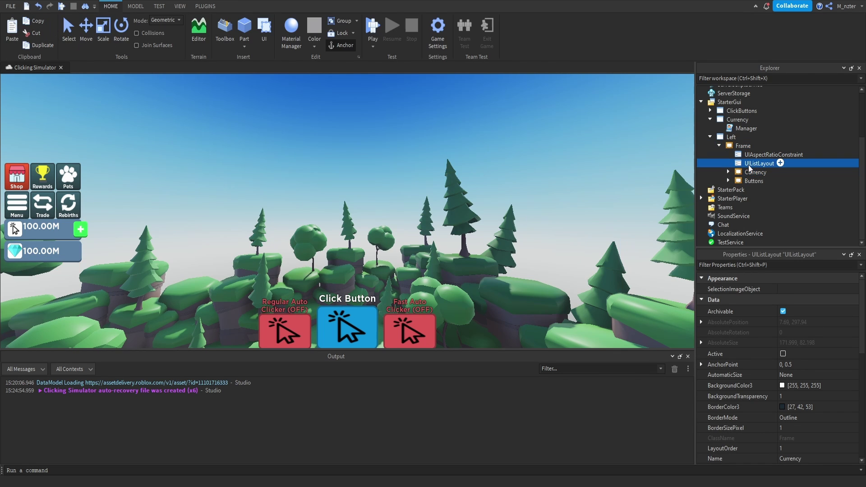
# Set the UIListLayout Padding to 0.01, correcting an initial 0.1.
pyautogui.click(784, 289)
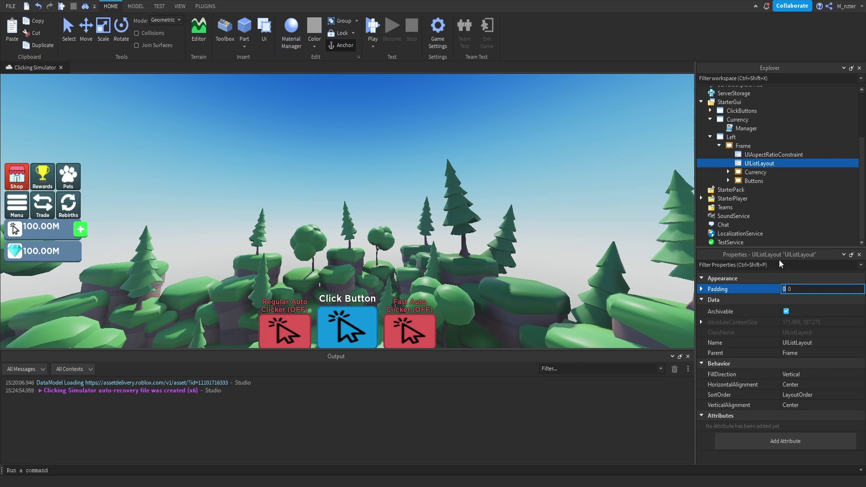
pyautogui.write('.1')
pyautogui.press('Return')
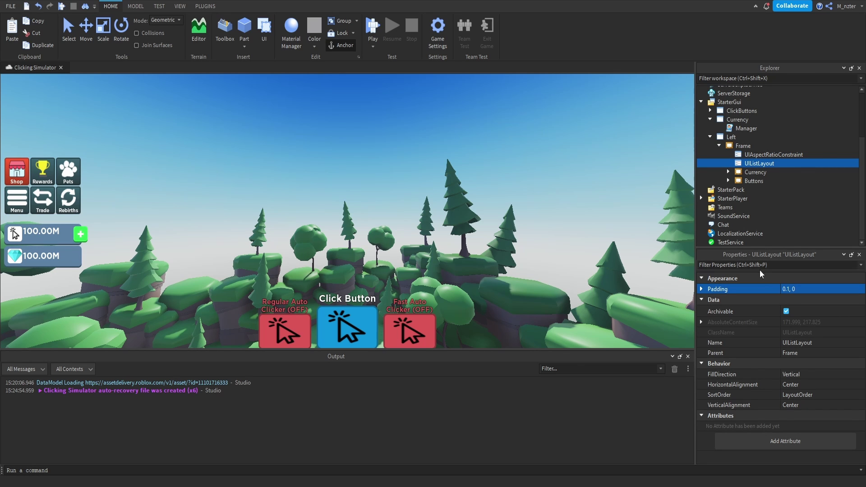
pyautogui.click(789, 288)
pyautogui.doubleClick(789, 289)
pyautogui.write('0')
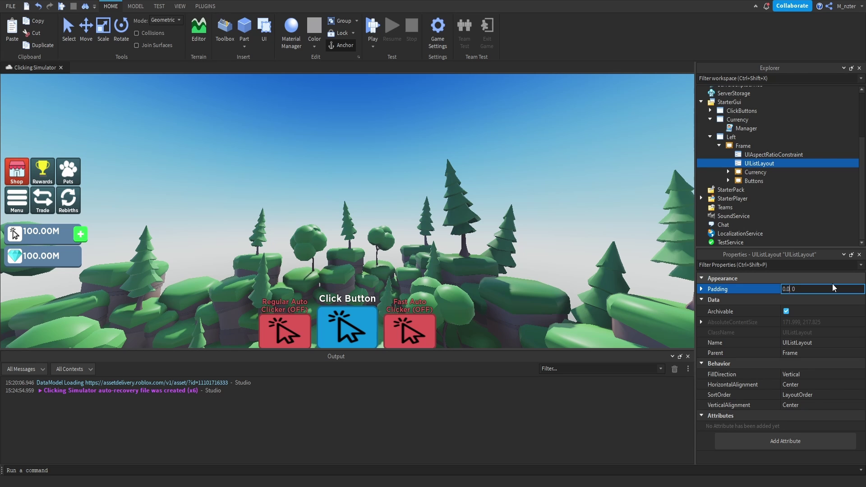
pyautogui.write('1')
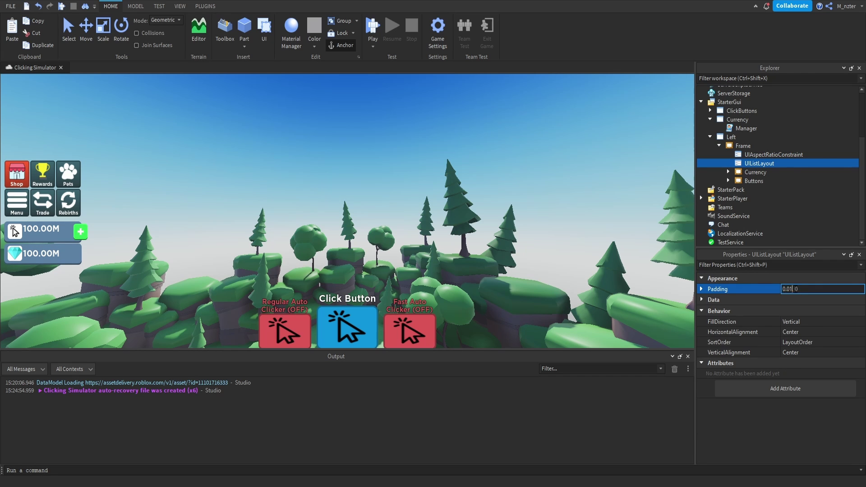
pyautogui.press('Return')
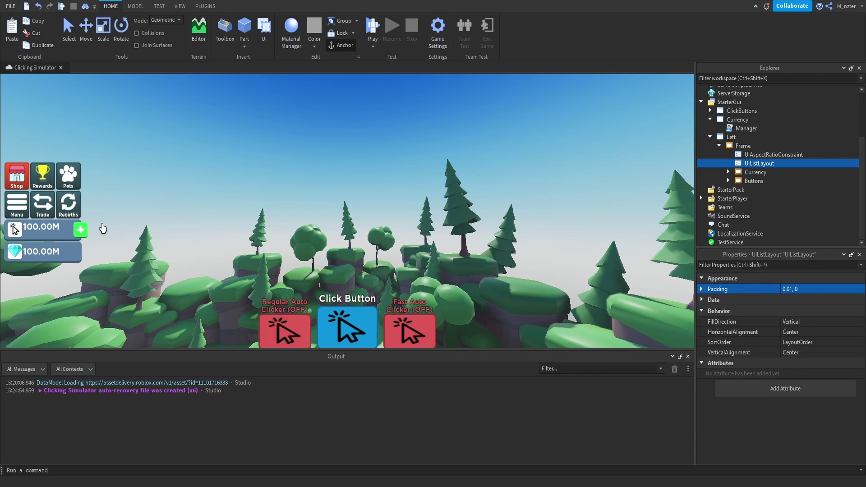
# Toggle TEST device emulation on and off to check the menu layout.
pyautogui.click(159, 6)
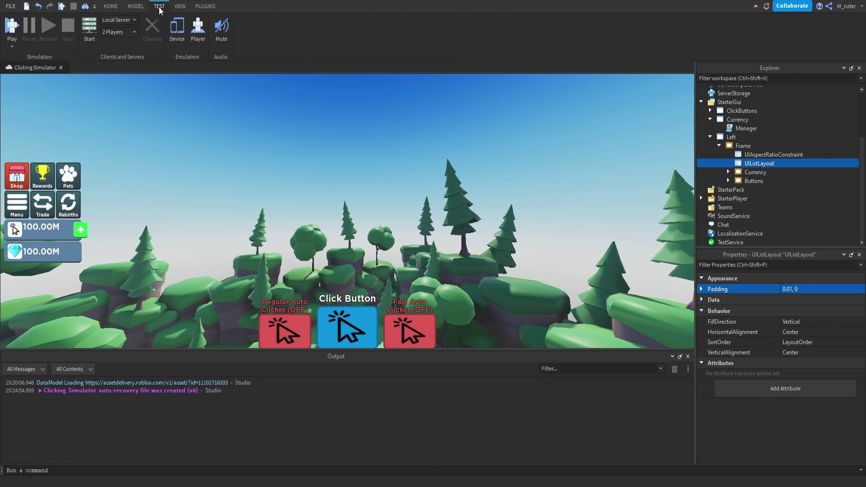
pyautogui.click(177, 28)
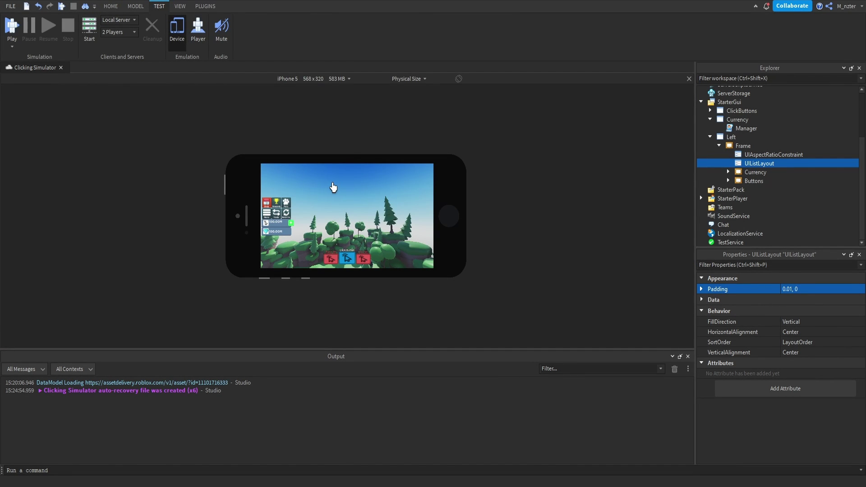
pyautogui.click(173, 32)
pyautogui.click(719, 146)
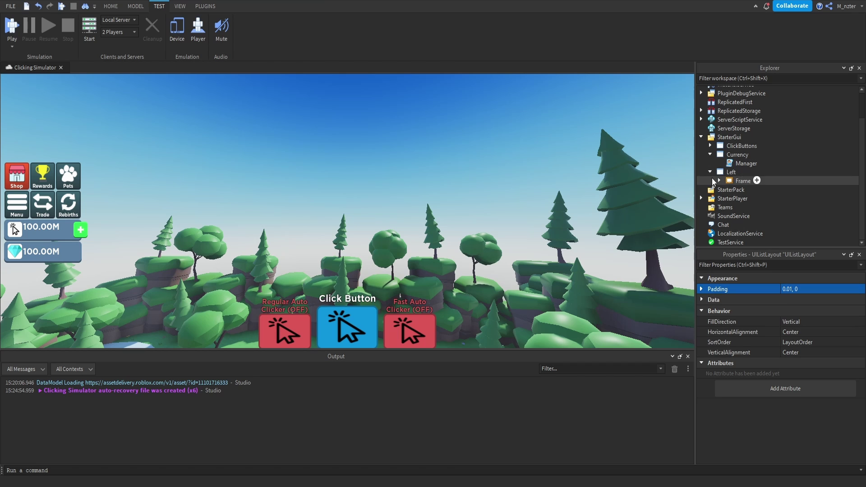
pyautogui.click(734, 161)
# Insert a Folder named 'Gui' under StarterPlayerScripts.
pyautogui.click(735, 156)
pyautogui.click(738, 164)
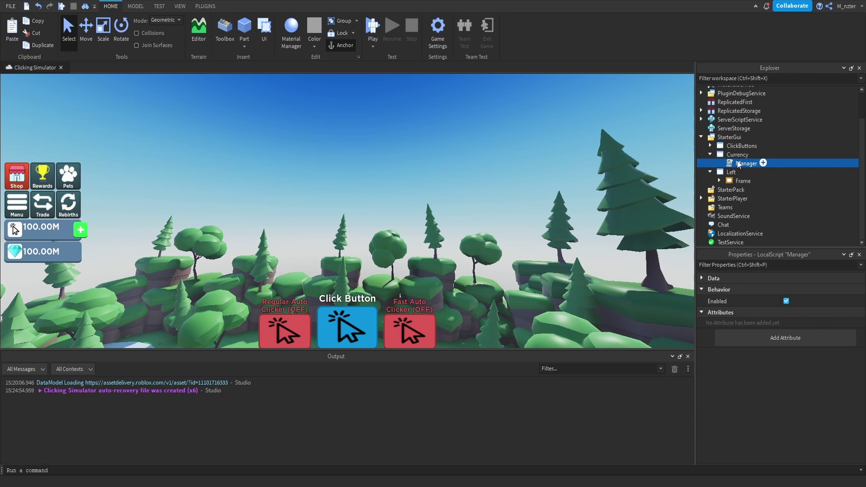
pyautogui.click(702, 199)
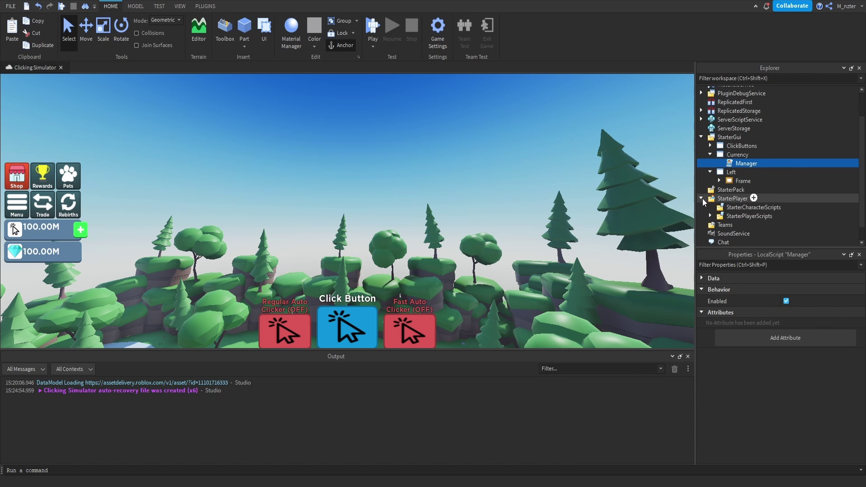
pyautogui.scroll(-1, 703, 199)
pyautogui.click(711, 199)
pyautogui.scroll(-1, 722, 202)
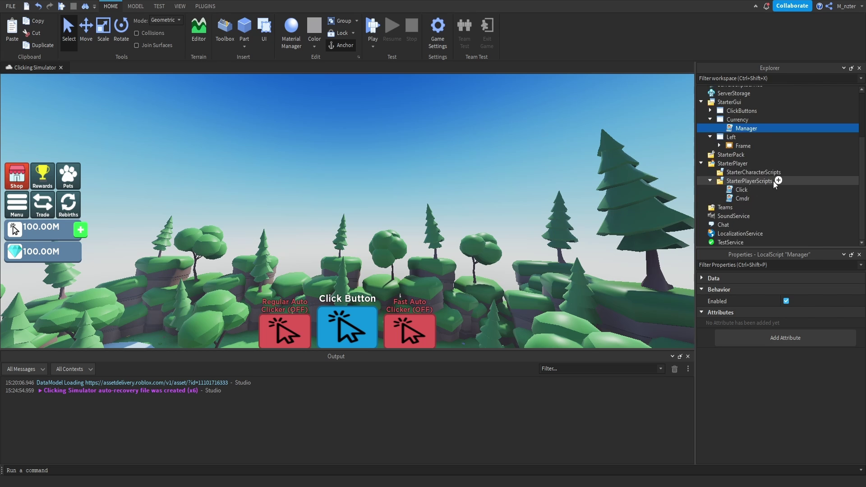
pyautogui.click(780, 181)
pyautogui.write('folder')
pyautogui.press('Return')
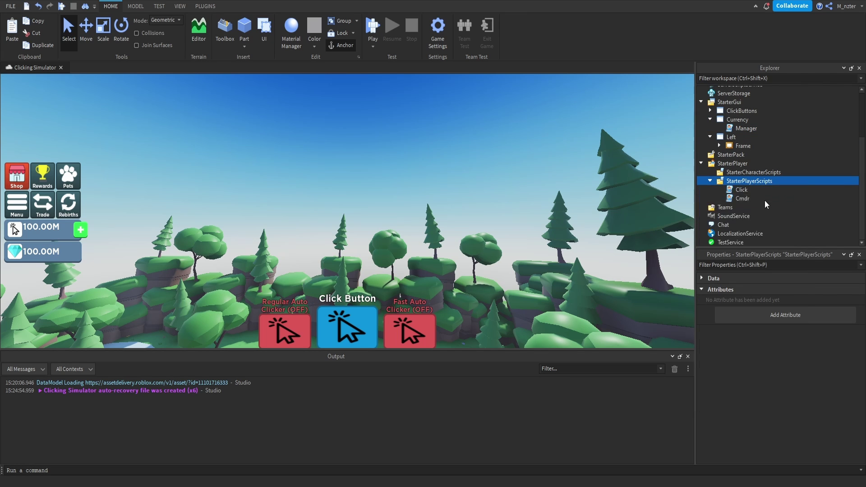
pyautogui.press('F2')
pyautogui.write('Gui')
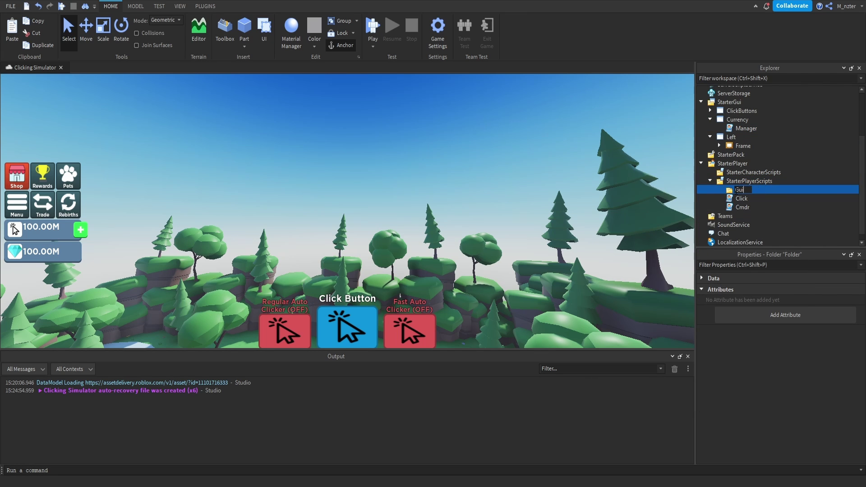
pyautogui.press('Return')
# Move the Manager script into Gui, rename it 'Currency' and open its code.
pyautogui.moveTo(746, 128); pyautogui.dragTo(746, 192)
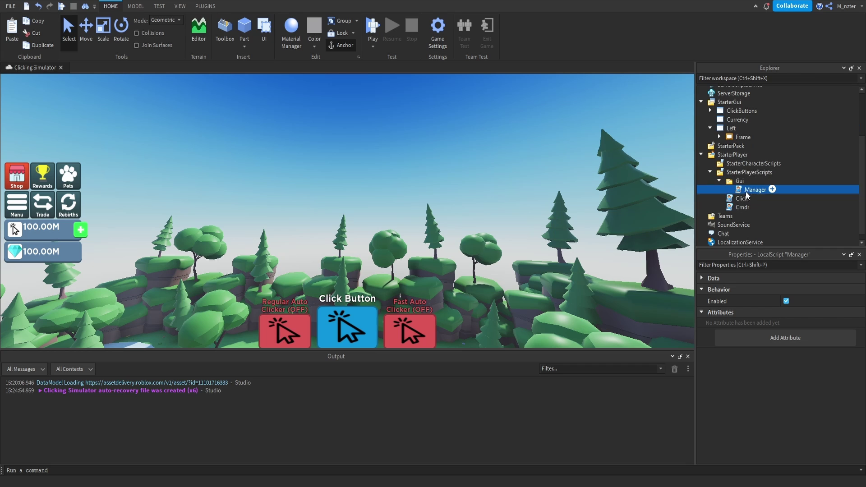
pyautogui.press('F2')
pyautogui.write('Currency')
pyautogui.press('Return')
pyautogui.doubleClick(748, 189)
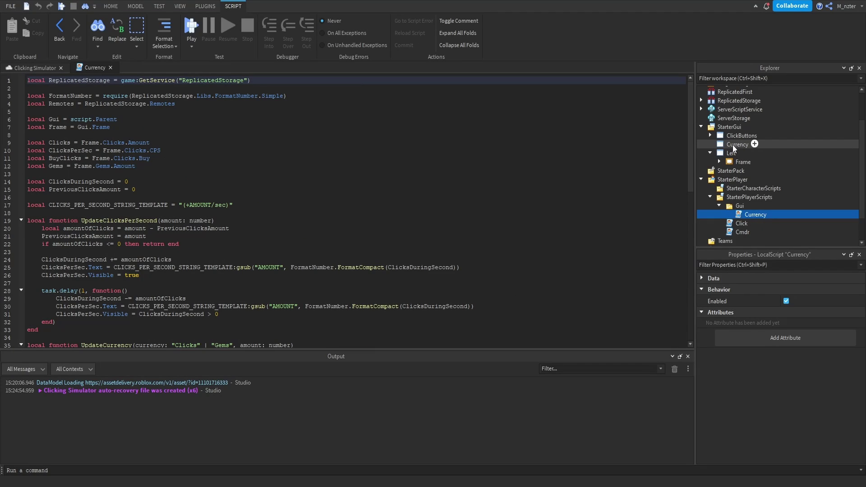
# Delete the old Currency object from StarterGui and return to the Currency script.
pyautogui.click(734, 145)
pyautogui.press('Delete')
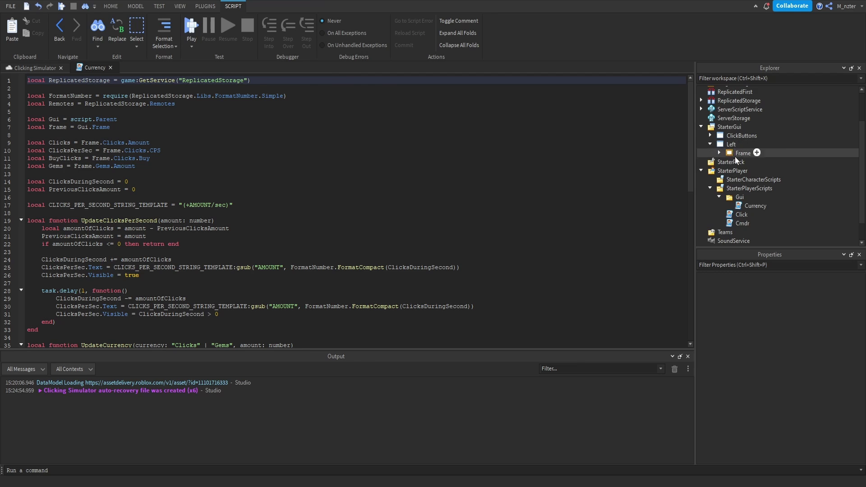
pyautogui.click(411, 129)
pyautogui.click(393, 86)
# Duplicate the ReplicatedStorage GetService line to create a Players service line.
pyautogui.click(376, 78)
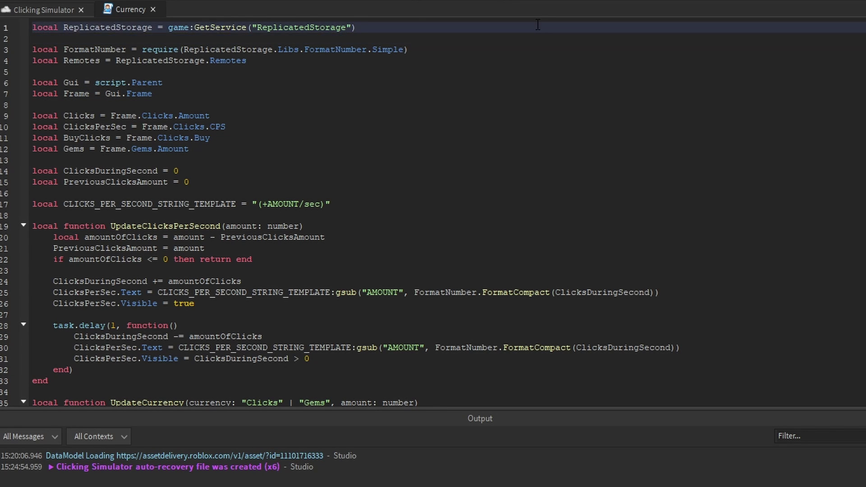
pyautogui.tripleClick(538, 25)
pyautogui.hotkey('ctrl', 'c')
pyautogui.hotkey('ctrl', 'v')
pyautogui.hotkey('ctrl', 'v')
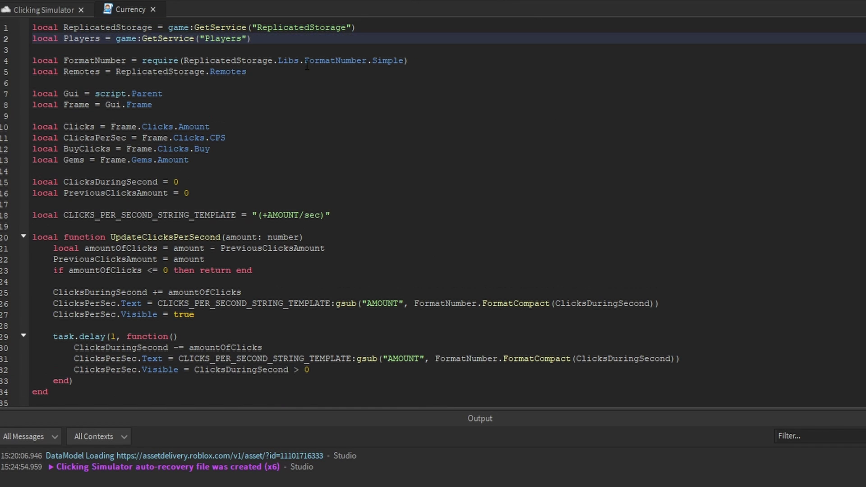
# Add a 'local Player = Players.LocalPlayer' line below the Remotes variable.
pyautogui.click(315, 78)
pyautogui.press('Return')
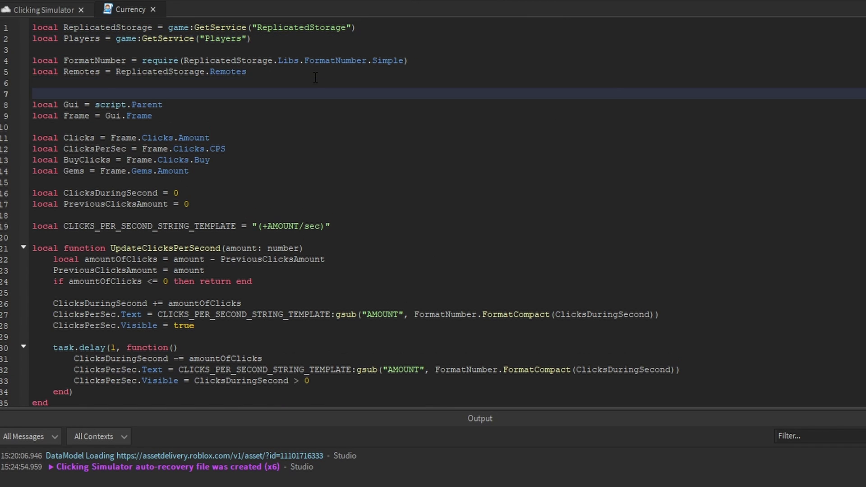
pyautogui.press('Return')
pyautogui.press('Up')
pyautogui.write('loc')
pyautogui.write('layer = Players.Loca')
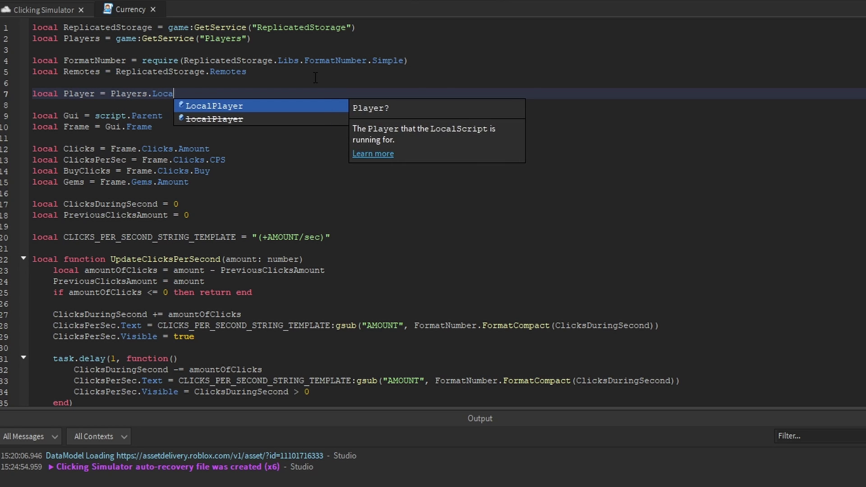
pyautogui.press('Tab')
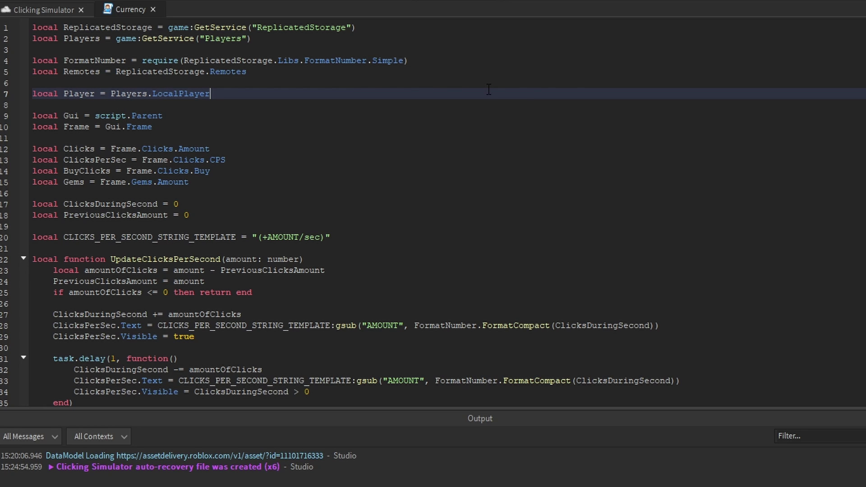
# Add 'local PlayerGui = Player.PlayerGui' on the next line, then start a playtest.
pyautogui.press('Return')
pyautogui.write('local Pl')
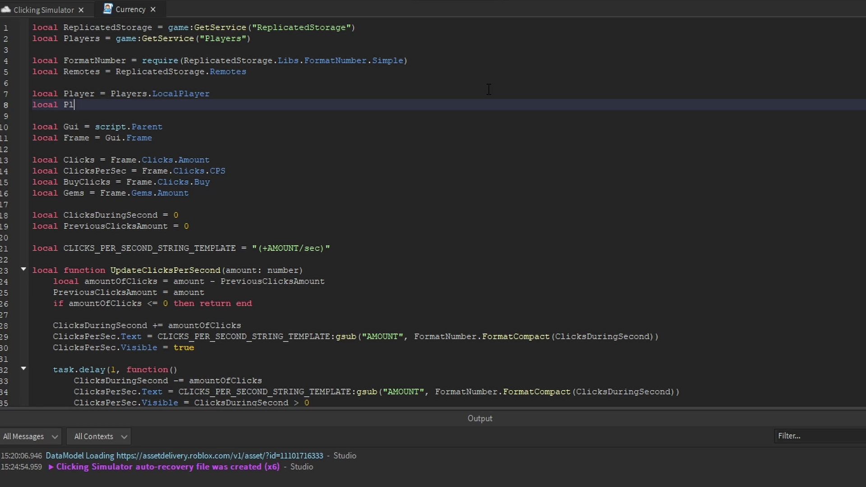
pyautogui.write('ayerGui = Player.Pla')
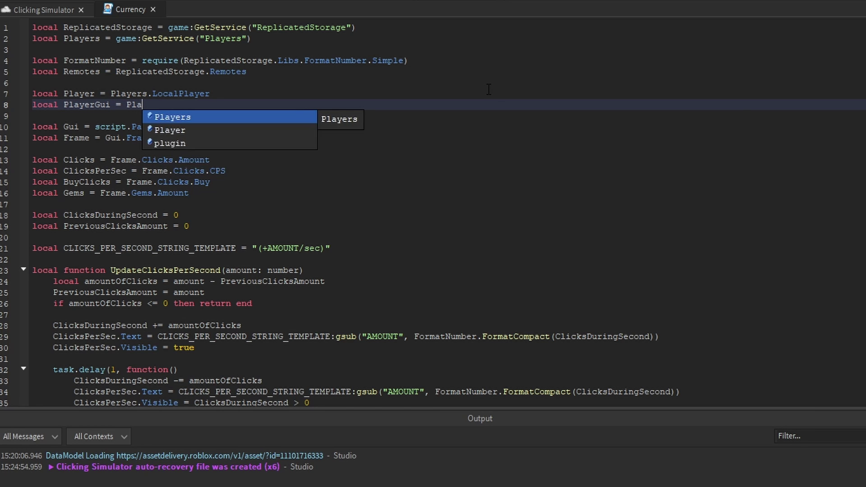
pyautogui.press('Tab')
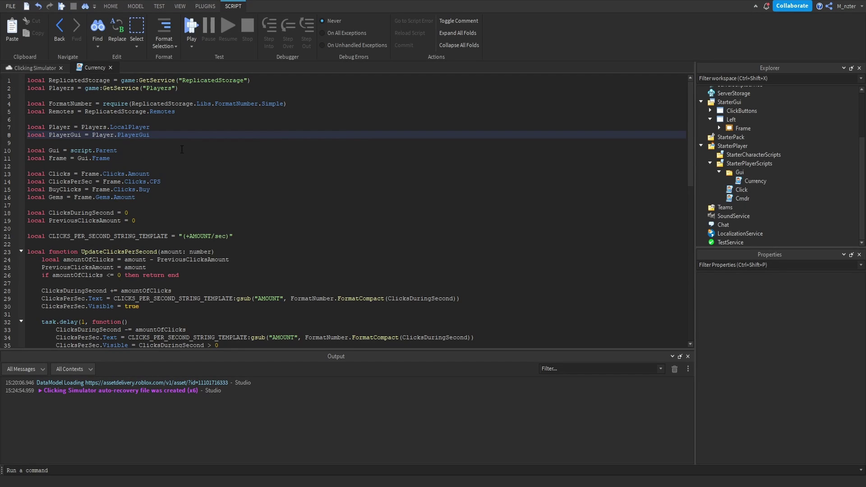
pyautogui.hotkey('ctrl', 'shift', 'Left')
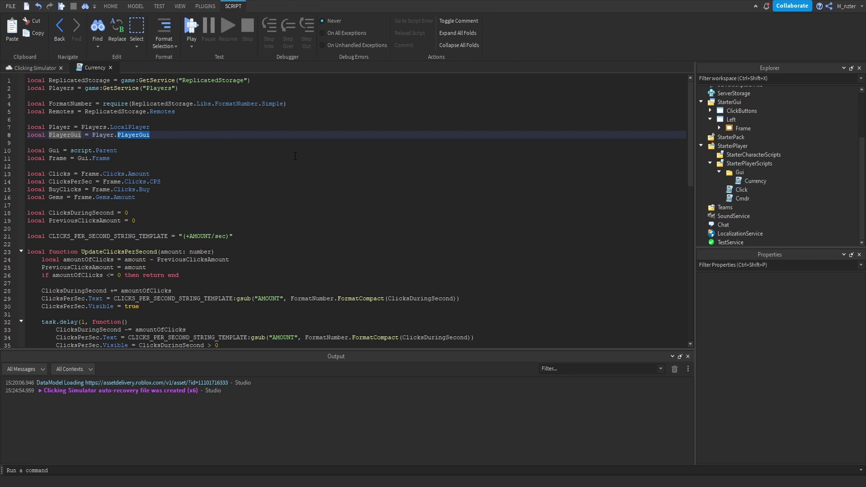
pyautogui.press('F5')
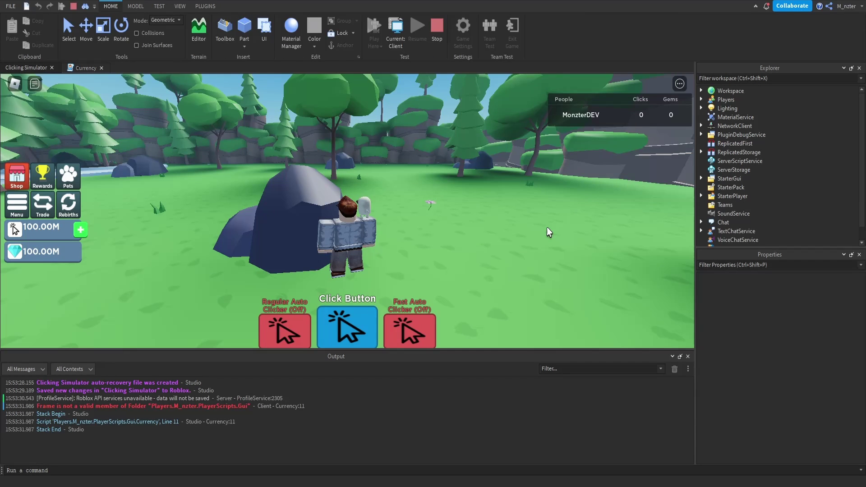
# Expand Players > test player > PlayerGui and compare it against StarterGui's contents.
pyautogui.click(701, 99)
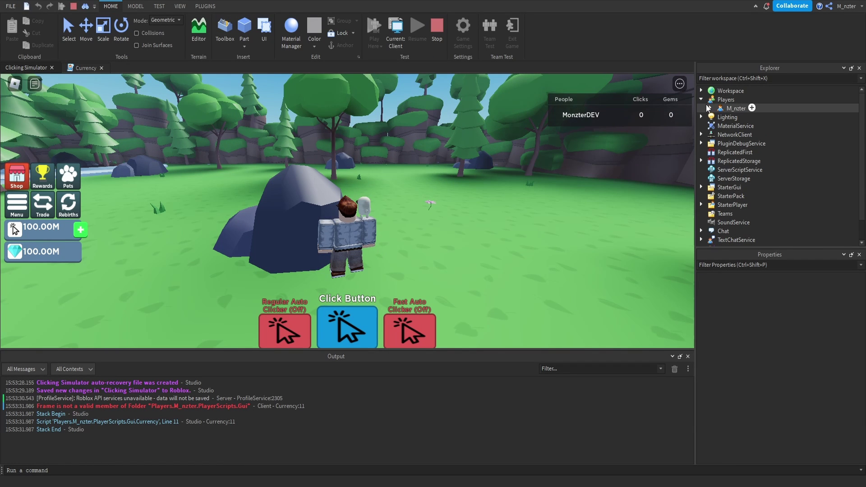
pyautogui.click(711, 108)
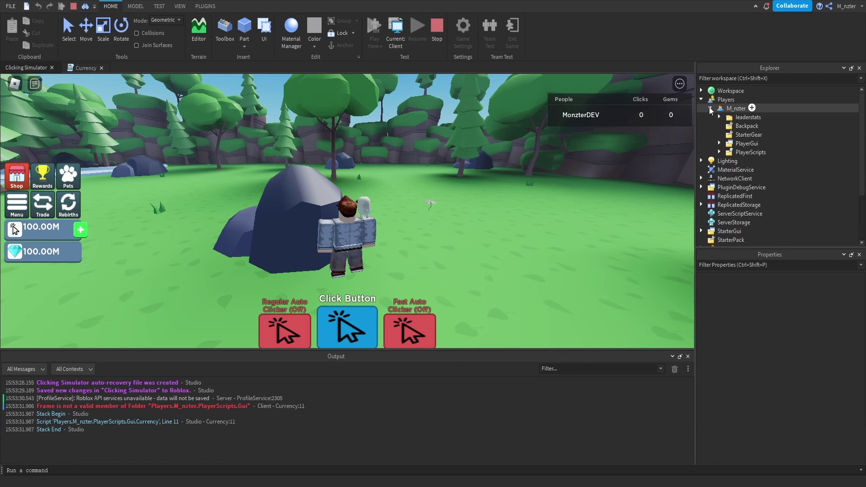
pyautogui.click(733, 144)
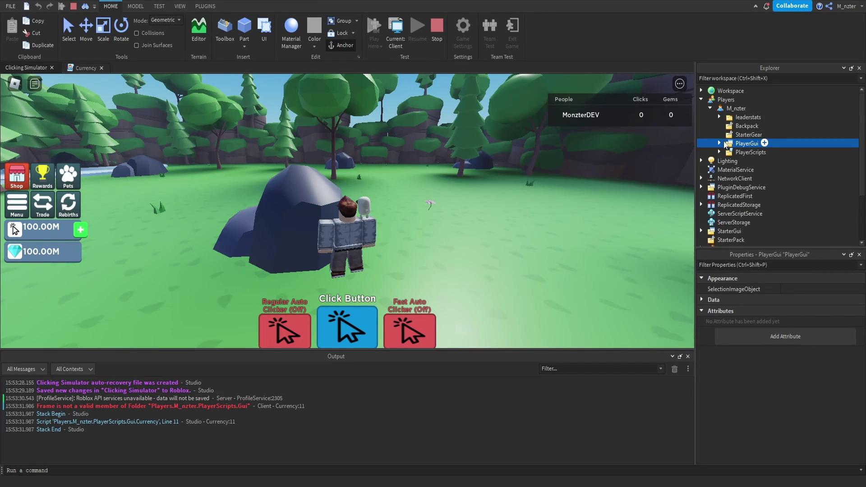
pyautogui.scroll(-2, 733, 149)
pyautogui.click(701, 181)
pyautogui.click(729, 181)
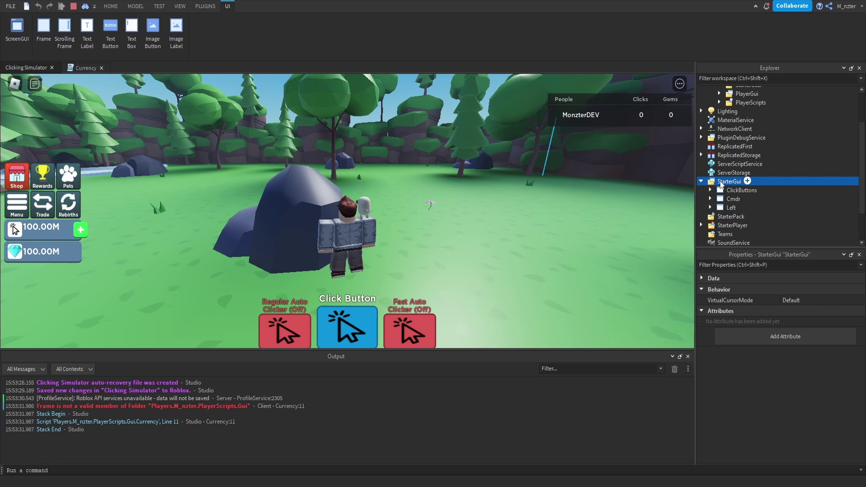
pyautogui.scroll(2, 731, 162)
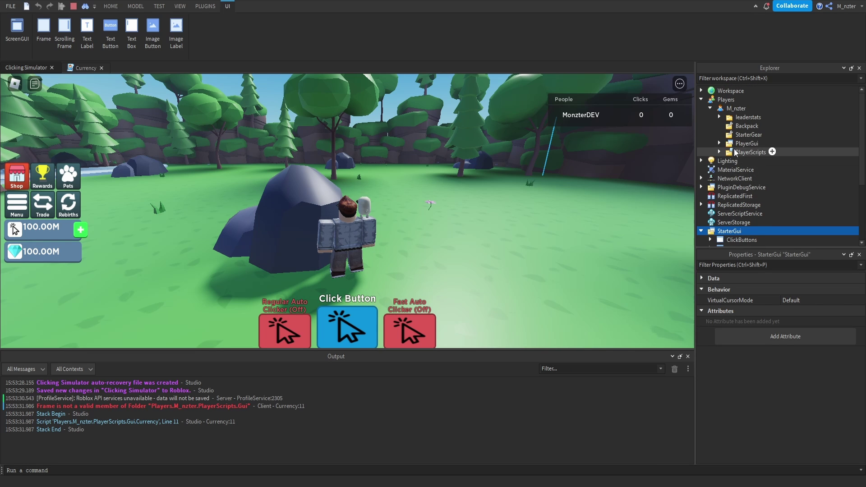
# Expand the player's PlayerGui to reveal its Left and ClickButtons GUIs.
pyautogui.click(734, 147)
pyautogui.scroll(-1, 734, 190)
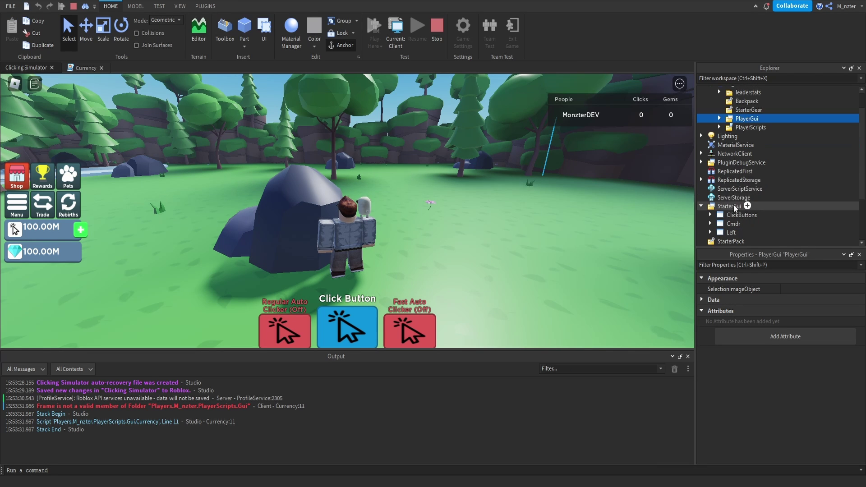
pyautogui.click(733, 207)
pyautogui.scroll(1, 735, 210)
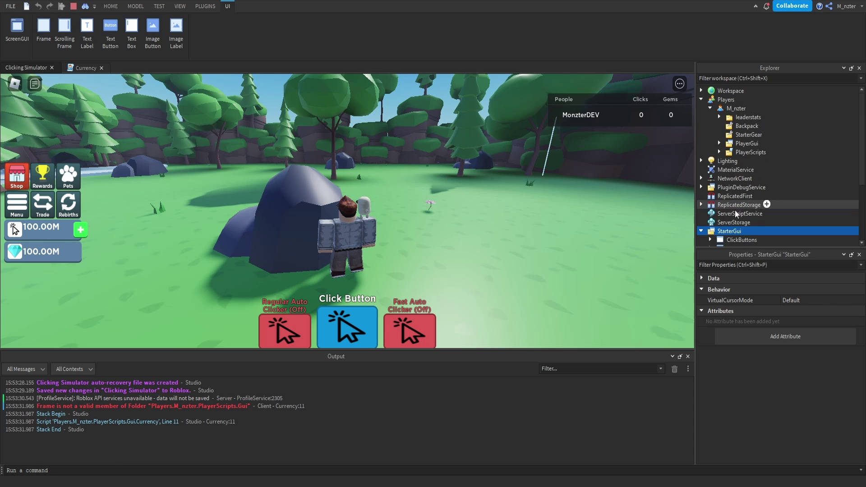
pyautogui.click(720, 143)
pyautogui.click(740, 144)
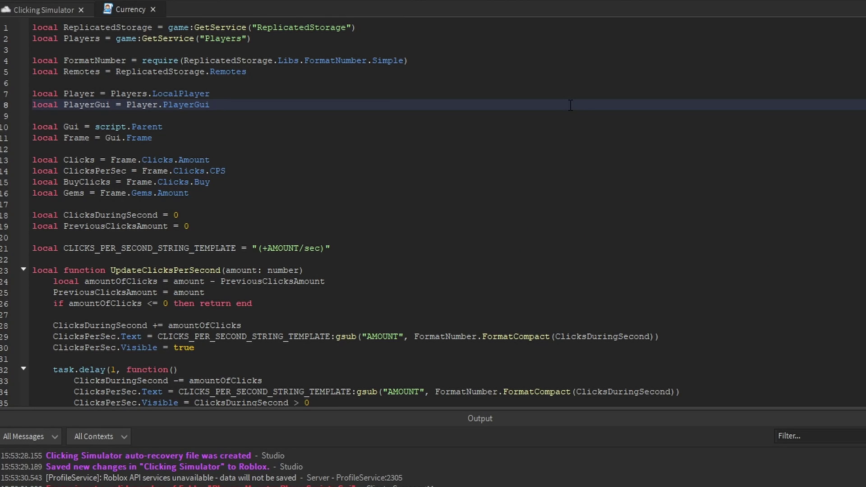
# Change line 10 so Gui is PlayerGui:WaitForChild("Left") instead of the Parent reference.
pyautogui.press('Down')
pyautogui.press('Down')
pyautogui.hotkey('ctrl', 'shift', 'Left')
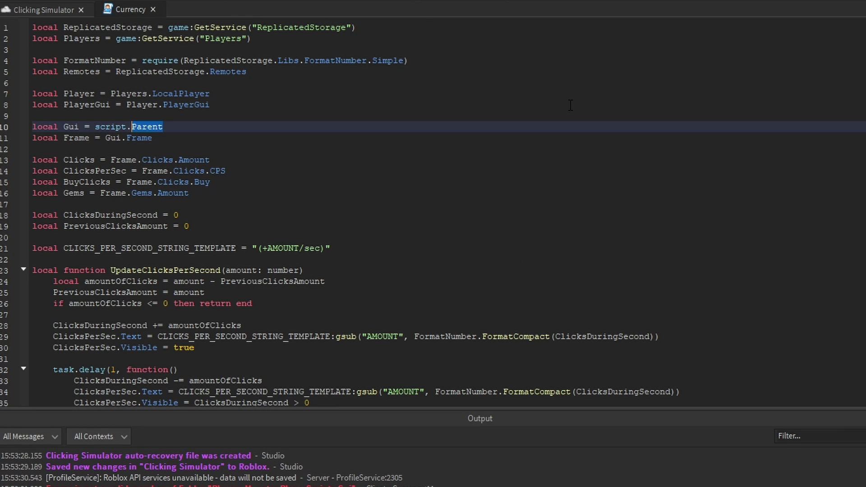
pyautogui.hotkey('ctrl', 'shift', 'Left')
pyautogui.hotkey('ctrl', 'shift', 'Left')
pyautogui.write('Pla')
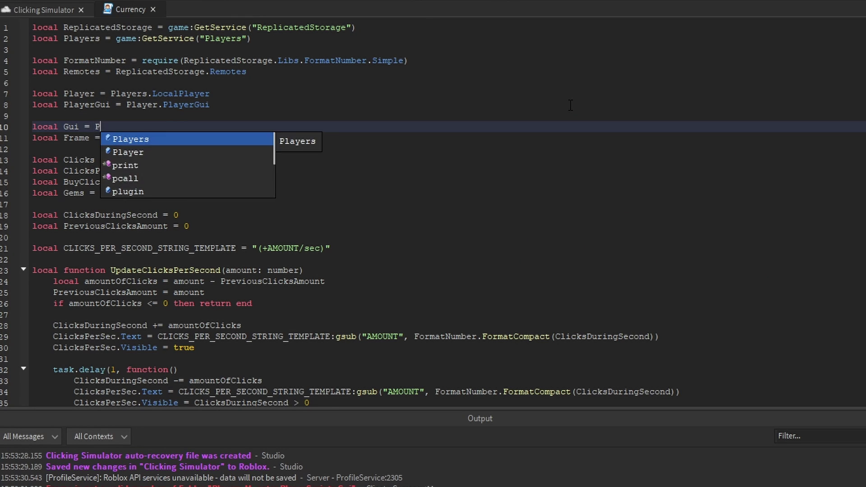
pyautogui.press('Down')
pyautogui.press('Down')
pyautogui.press('Tab')
pyautogui.write(':Wa')
pyautogui.press('Tab')
pyautogui.write('(')
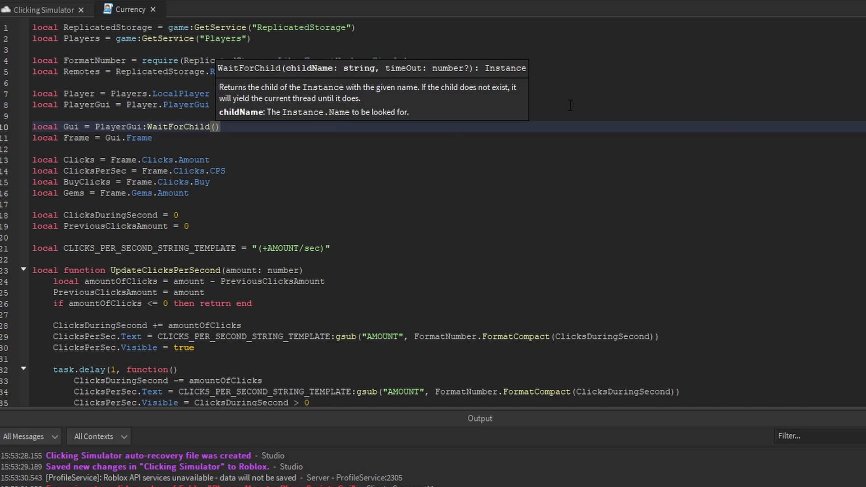
pyautogui.write('"')
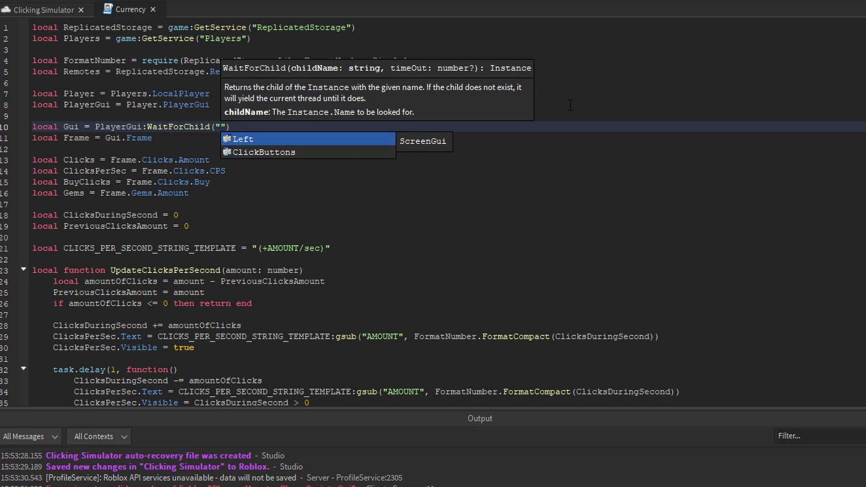
pyautogui.press('Tab')
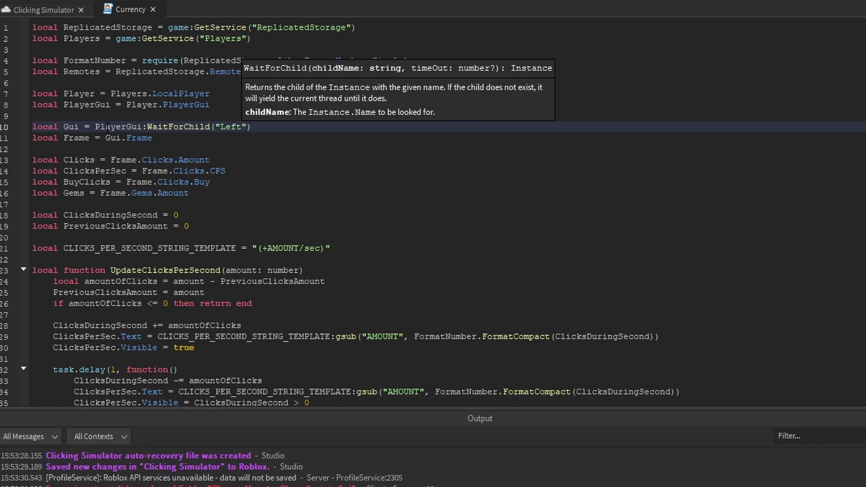
# Point line 11's Frame variable at Gui.Frame.Currency.
pyautogui.press('Down')
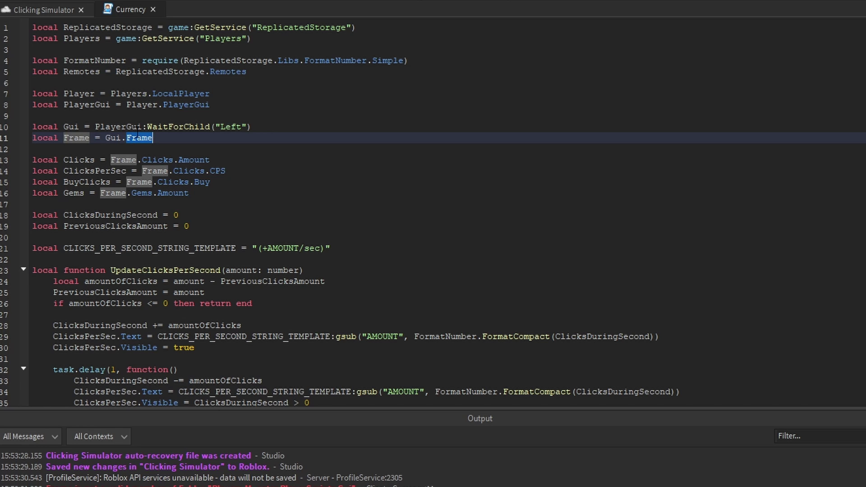
pyautogui.write('.Cur')
pyautogui.press('Tab')
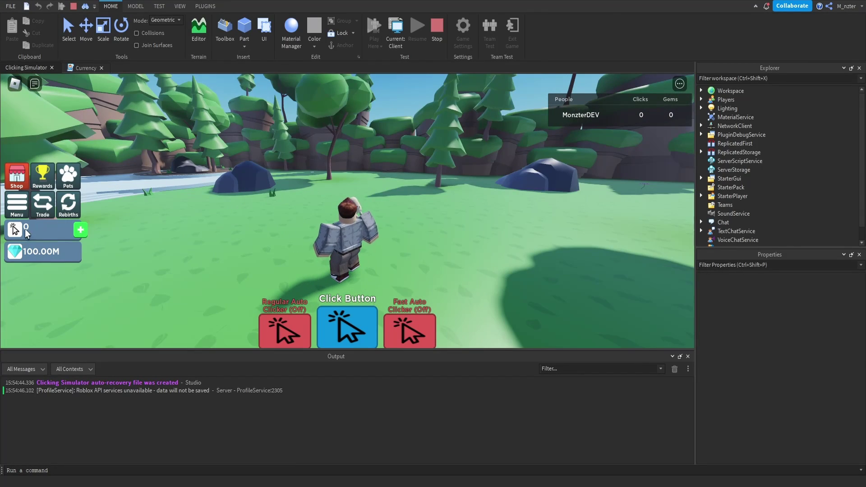
# In the playtest, walk forward and click repeatedly until the counter shows 6 clicks.
pyautogui.press('w')
pyautogui.click(295, 212)
pyautogui.click(270, 217)
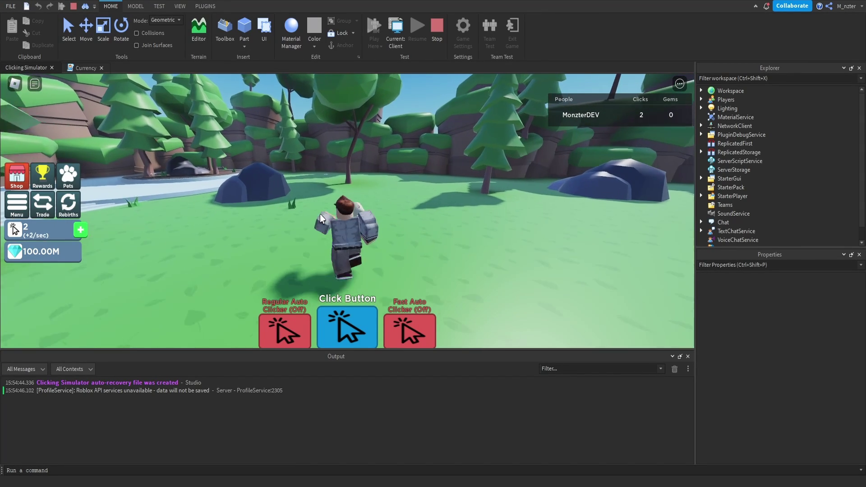
pyautogui.click(204, 223)
pyautogui.click(249, 222)
pyautogui.click(252, 221)
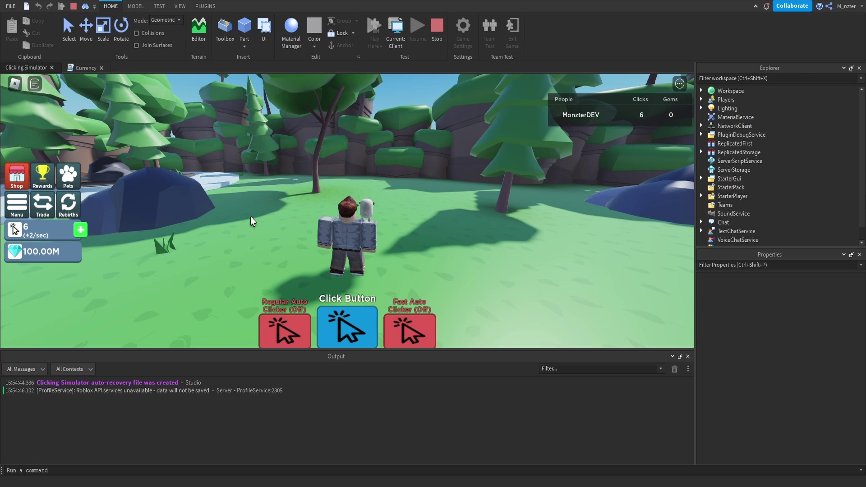
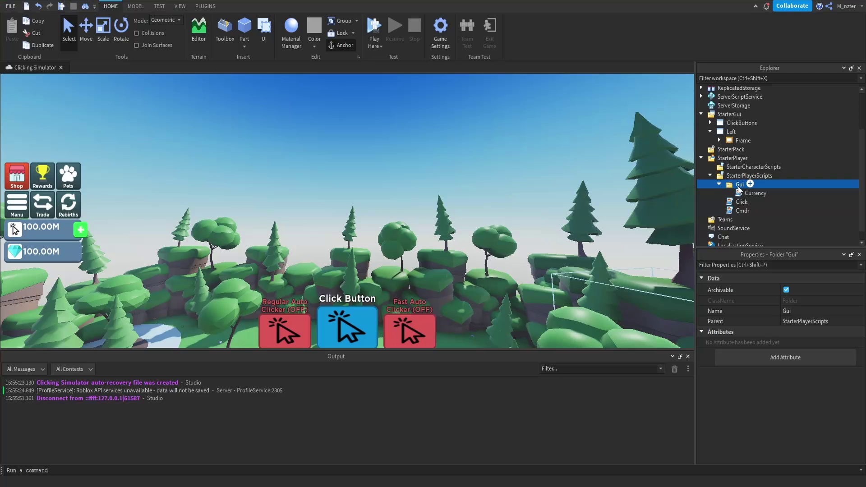
# Duplicate the Currency LocalScript in the Gui folder, rename the copy Buttons, and open it.
pyautogui.click(740, 177)
pyautogui.click(740, 185)
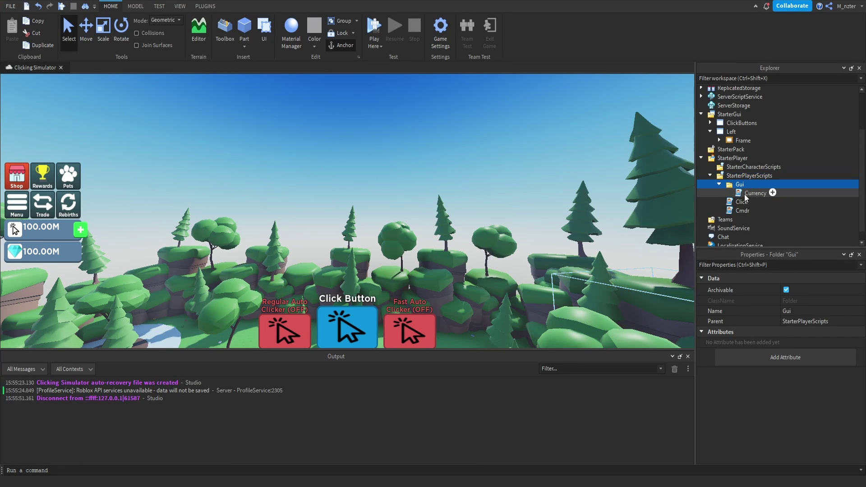
pyautogui.click(745, 194)
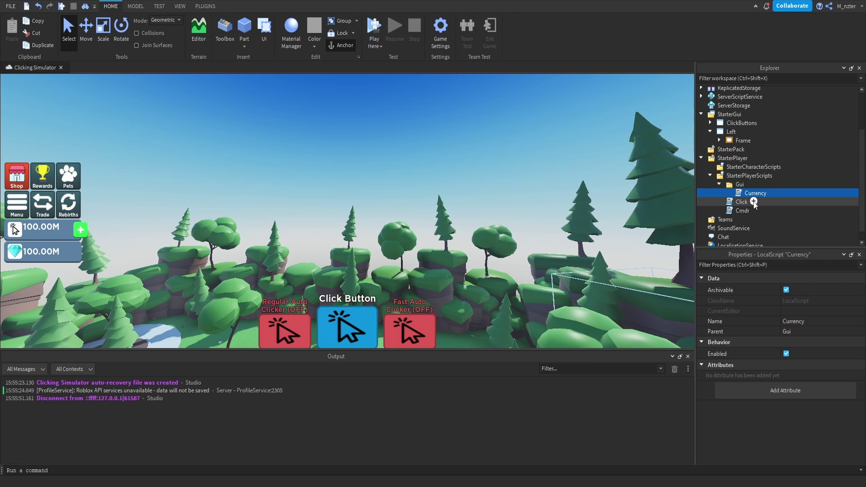
pyautogui.hotkey('ctrl', 'd')
pyautogui.click(755, 202)
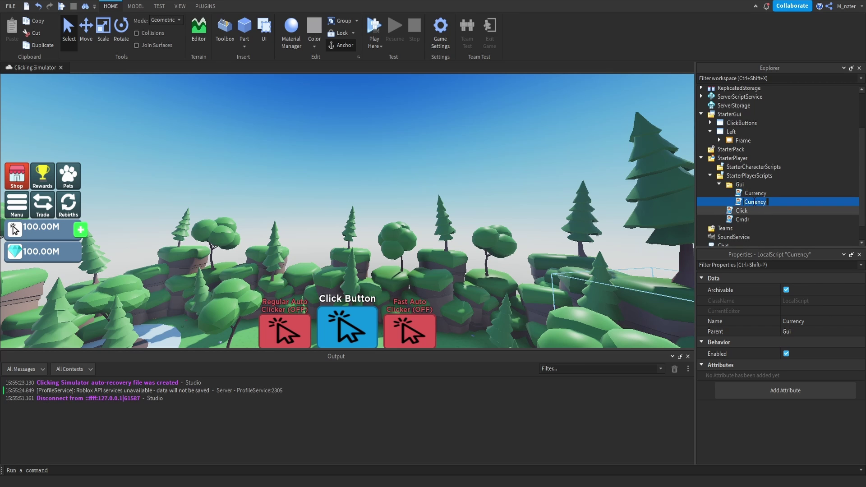
pyautogui.write('Buttons')
pyautogui.press('Return')
pyautogui.doubleClick(755, 202)
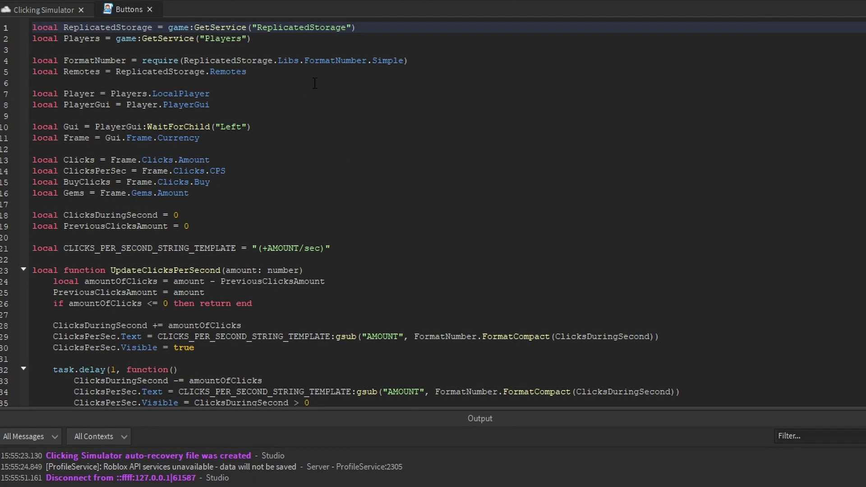
# Delete the FormatNumber, Remotes, currency and ReplicatedStorage lines from the Buttons script.
pyautogui.tripleClick(327, 60)
pyautogui.moveTo(328, 63); pyautogui.dragTo(330, 73)
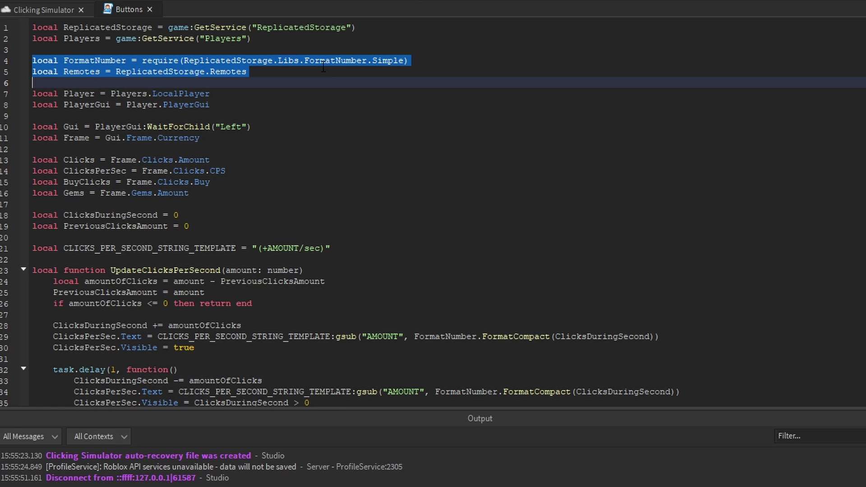
pyautogui.press('BackSpace')
pyautogui.press('BackSpace')
pyautogui.tripleClick(194, 126)
pyautogui.moveTo(194, 127); pyautogui.dragTo(226, 299)
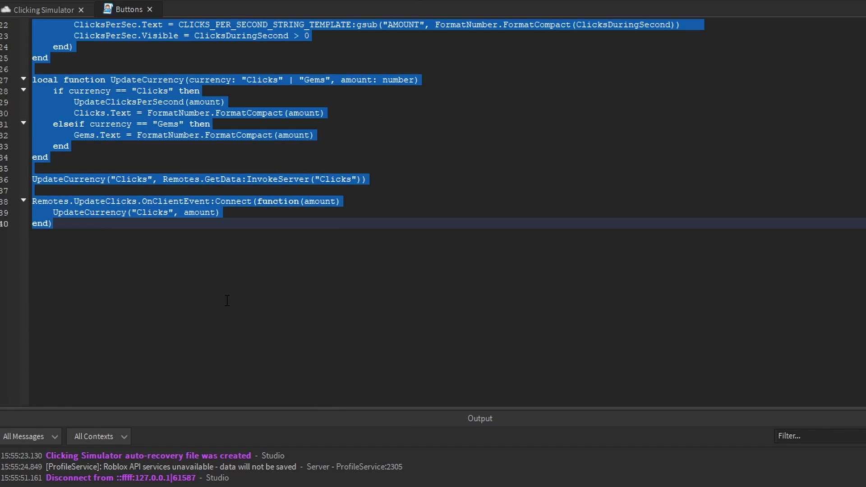
pyautogui.press('BackSpace')
pyautogui.tripleClick(218, 28)
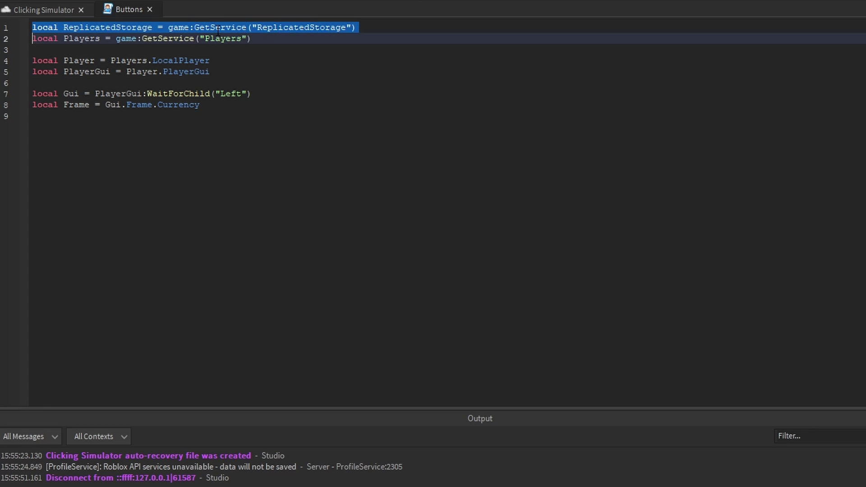
pyautogui.press('BackSpace')
pyautogui.click(274, 116)
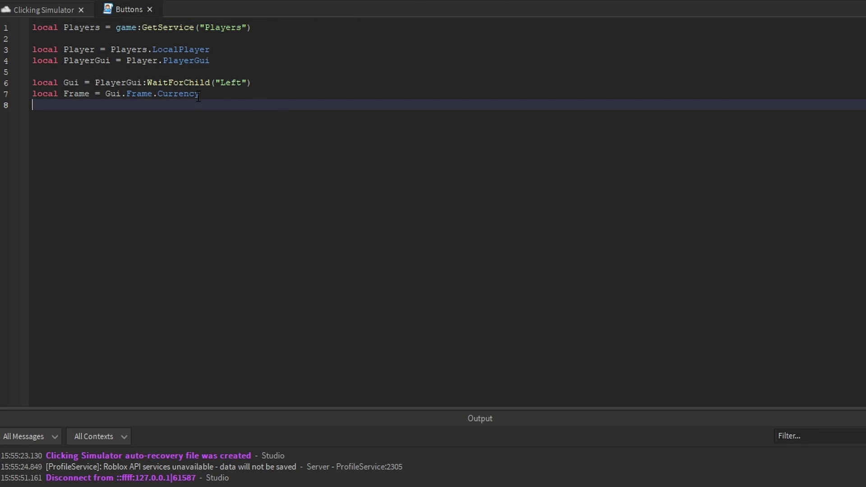
# Point Frame at Gui.Frame.Buttons and begin local HOVERED_ICON_COLOR = Color3.fromRGB(.
pyautogui.doubleClick(77, 94)
pyautogui.doubleClick(185, 94)
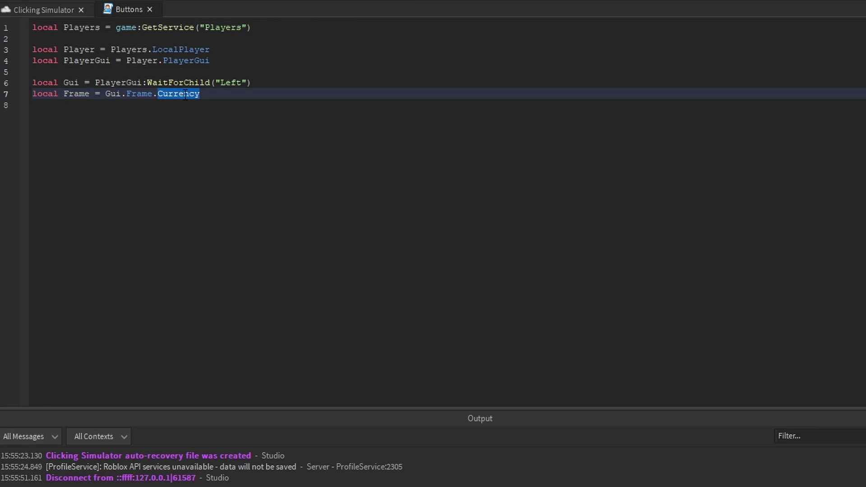
pyautogui.write('Buttons')
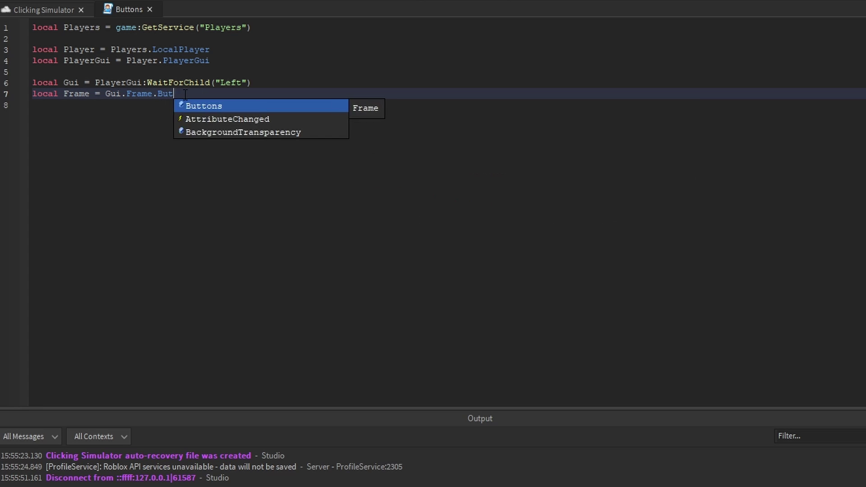
pyautogui.press('Return')
pyautogui.press('Return')
pyautogui.write('loc')
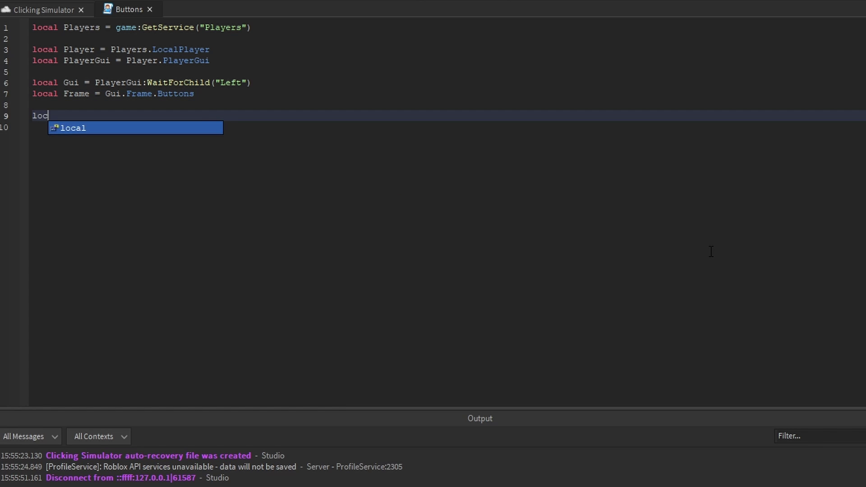
pyautogui.write('al HOVERED_ICON_COLOR')
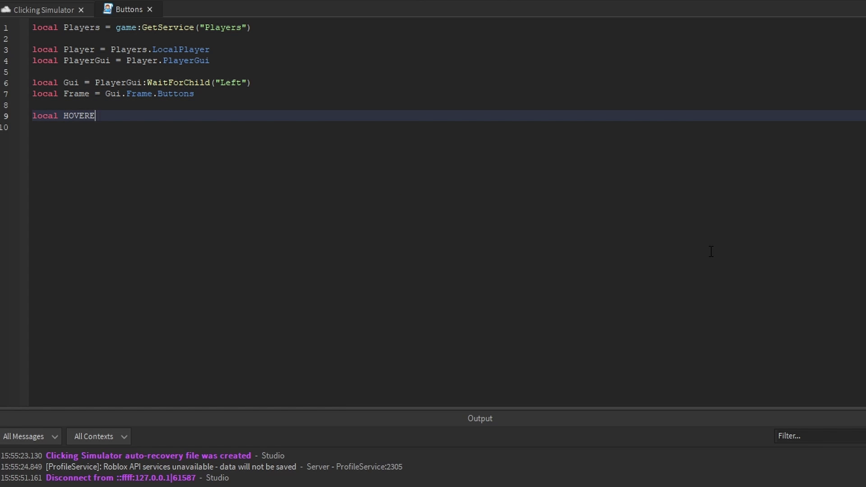
pyautogui.write(' = Color3.fromRGB(')
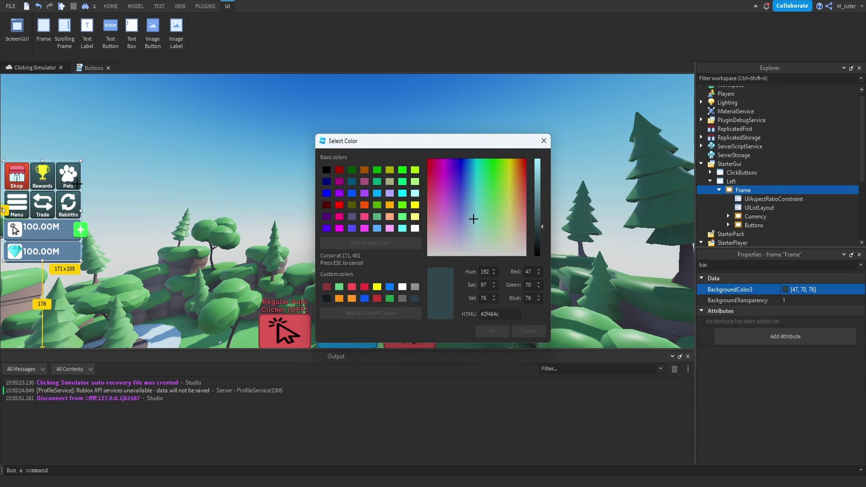
# Sample the dark menu button colour and set HOVERED_ICON_COLOR to 46, 69, 75.
pyautogui.click(77, 184)
pyautogui.click(373, 242)
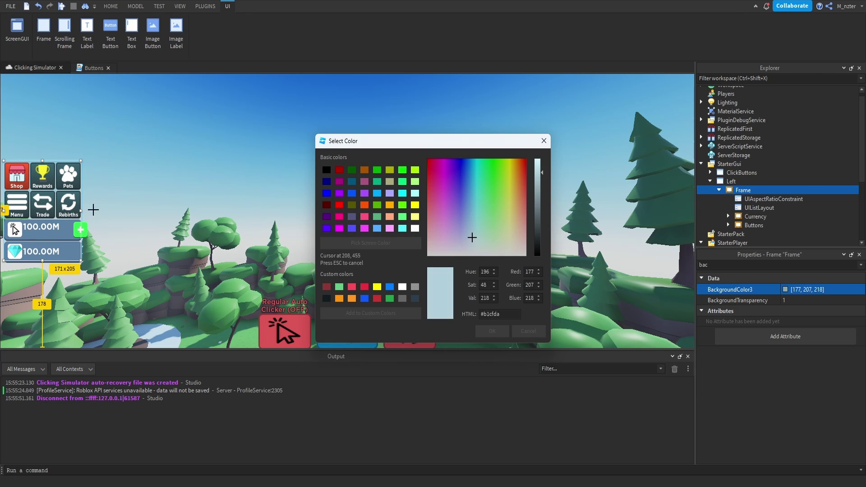
pyautogui.click(78, 185)
pyautogui.click(492, 331)
pyautogui.click(797, 291)
pyautogui.hotkey('ctrl', 'c')
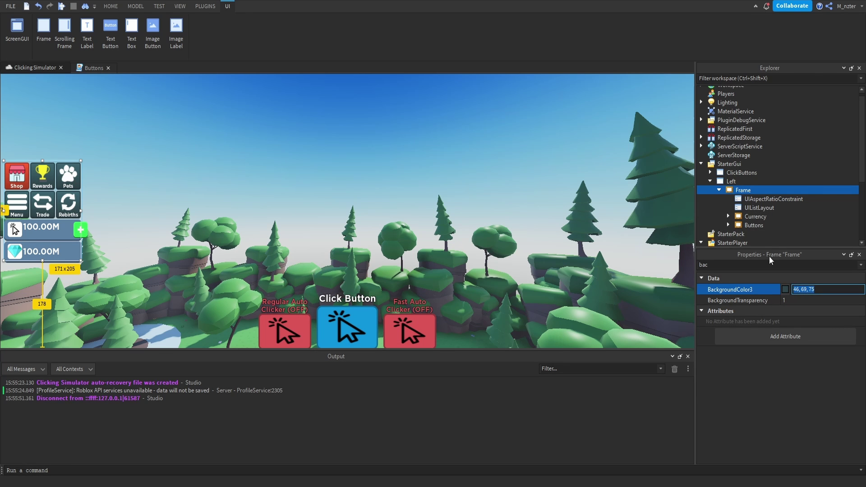
pyautogui.click(93, 67)
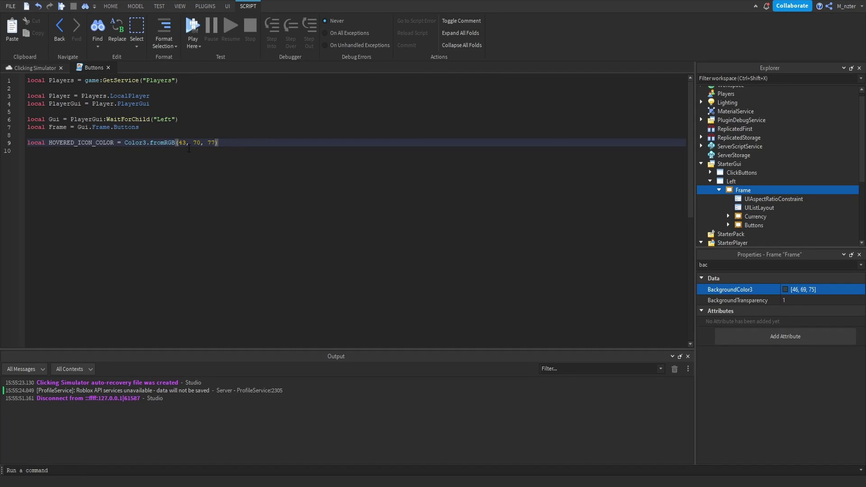
pyautogui.moveTo(179, 143); pyautogui.dragTo(216, 144)
pyautogui.hotkey('ctrl', 'v')
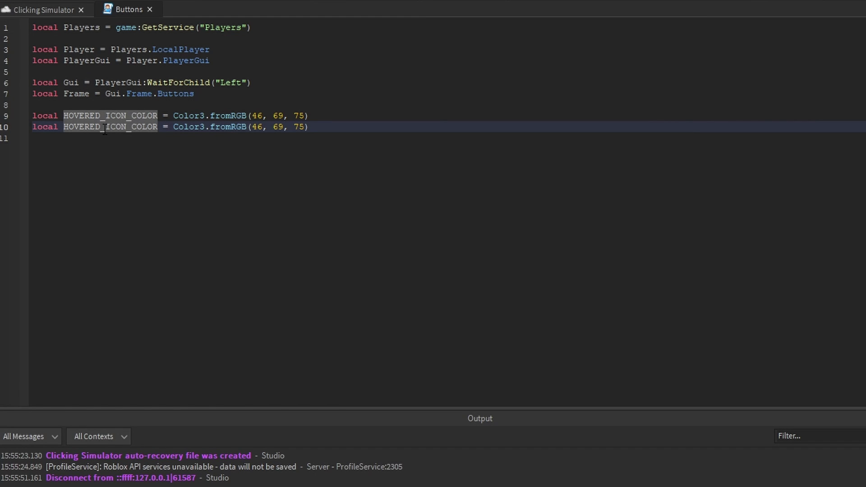
# Add a DEFAULT_ICON_COLOR constant set to white, Color3.fromRGB(255, 255, 255).
pyautogui.keyDown('shift'); pyautogui.click(101, 128); pyautogui.keyUp('shift')
pyautogui.write('local DEFAULT')
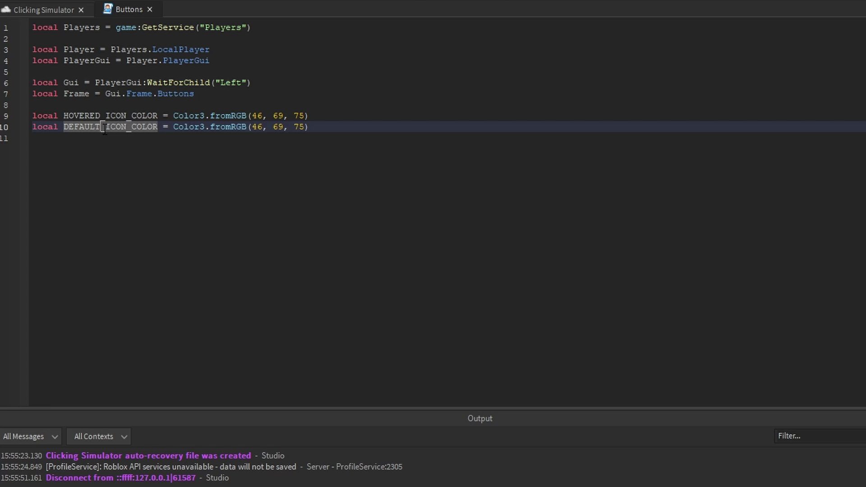
pyautogui.press('End')
pyautogui.press('Left')
pyautogui.hotkey('ctrl', 'shift', 'Left')
pyautogui.hotkey('ctrl', 'shift', 'Left')
pyautogui.hotkey('ctrl', 'shift', 'Left')
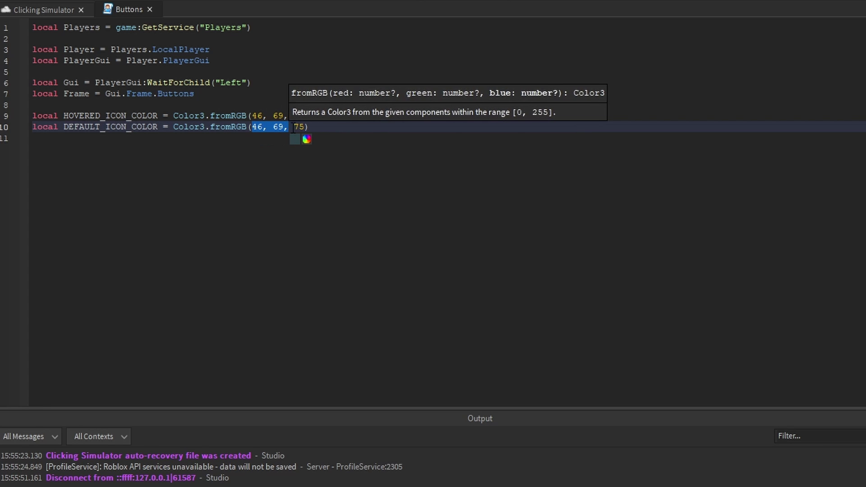
pyautogui.write('255, 255, 255')
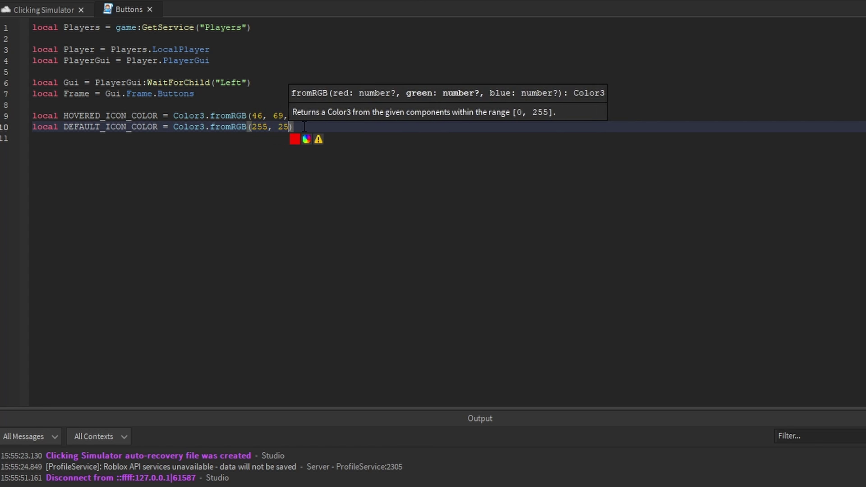
# Begin an empty HOVERED_ICON_IMAGE string constant below the colour constants.
pyautogui.press('End')
pyautogui.press('Return')
pyautogui.write('local')
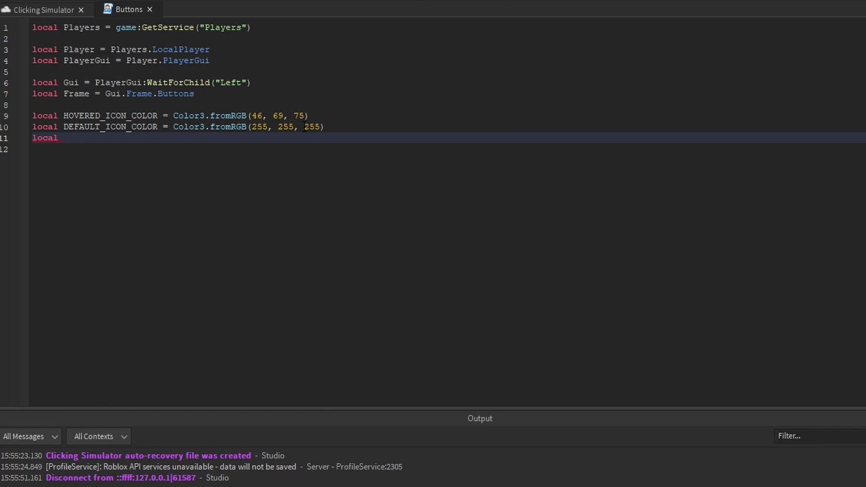
pyautogui.write(' HOVERED_ICON_IMAGE')
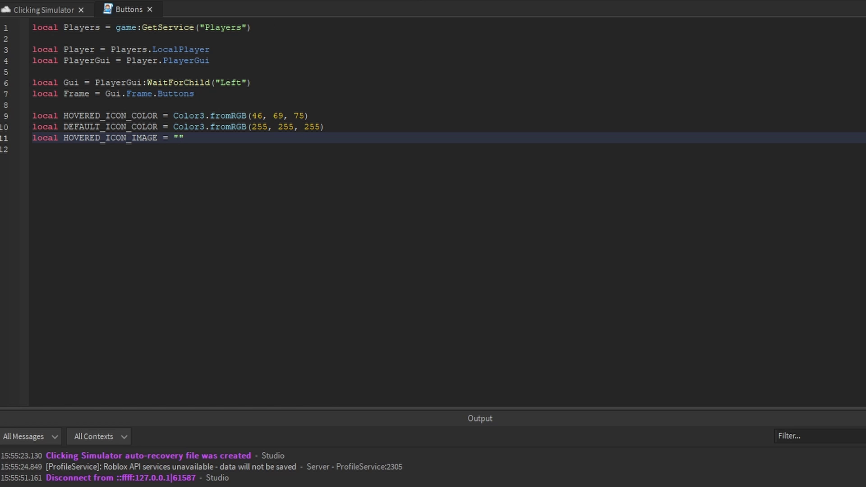
pyautogui.write(' = "')
pyautogui.click(63, 8)
pyautogui.click(86, 21)
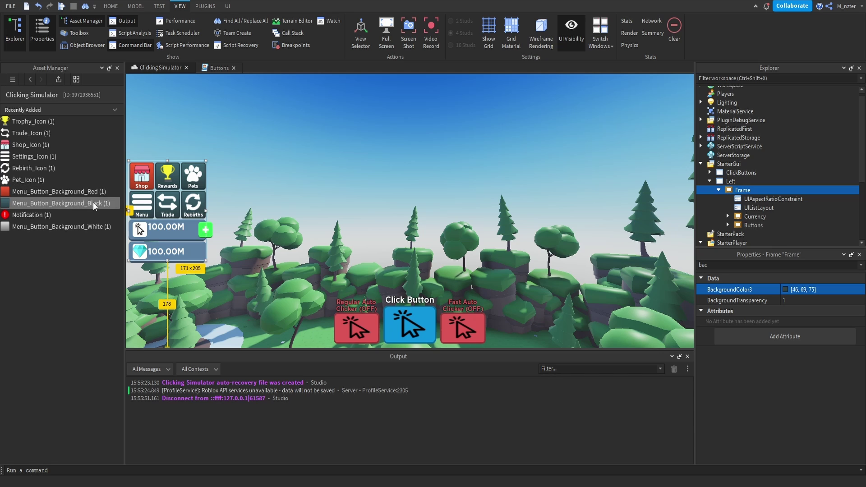
pyautogui.rightClick(93, 228)
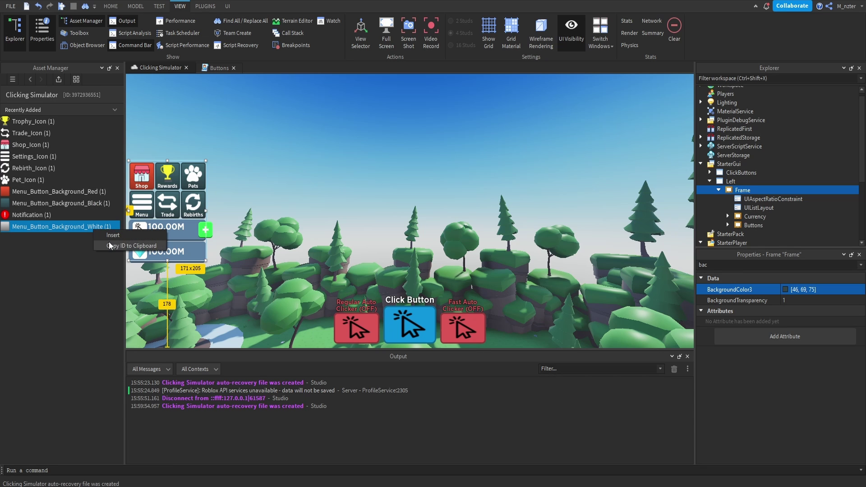
pyautogui.click(109, 242)
pyautogui.click(212, 67)
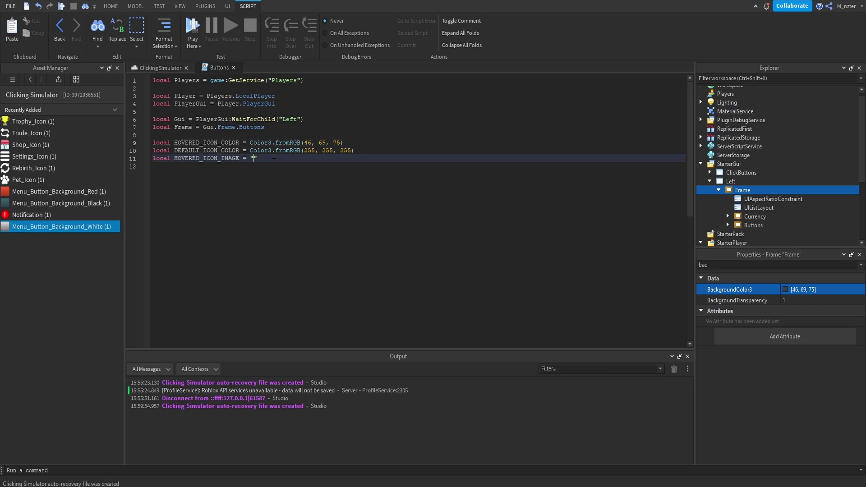
pyautogui.write('"')
pyautogui.write('_BACKGROUND')
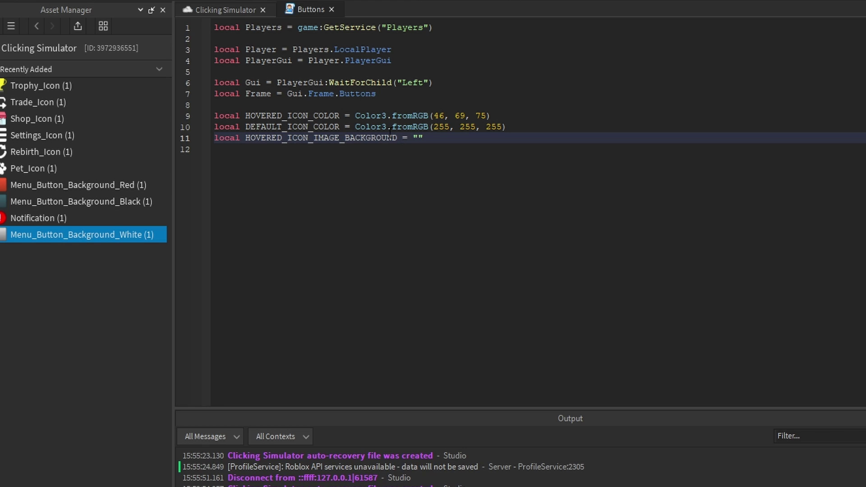
pyautogui.hotkey('ctrl', 'v')
# Duplicate that line and rename the copy DEFAULT_ICON_IMAGE_BACKGROUND.
pyautogui.tripleClick(390, 137)
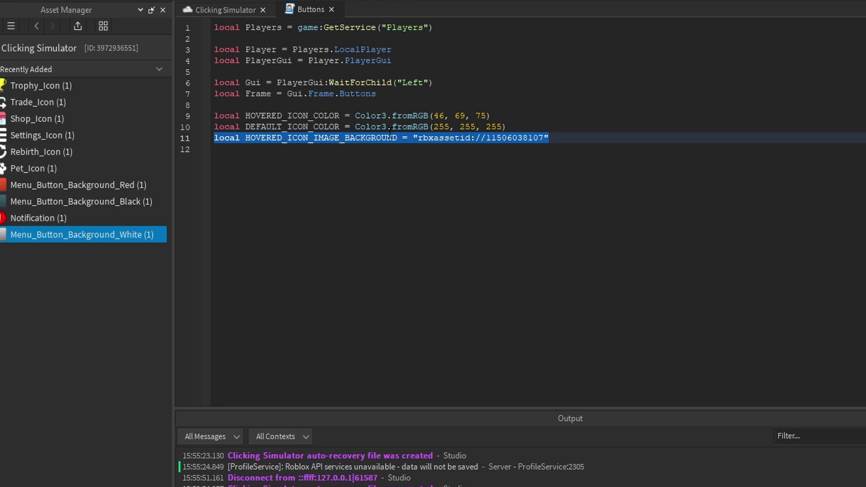
pyautogui.press('Right')
pyautogui.press('Return')
pyautogui.hotkey('ctrl', 'v')
pyautogui.click(288, 152)
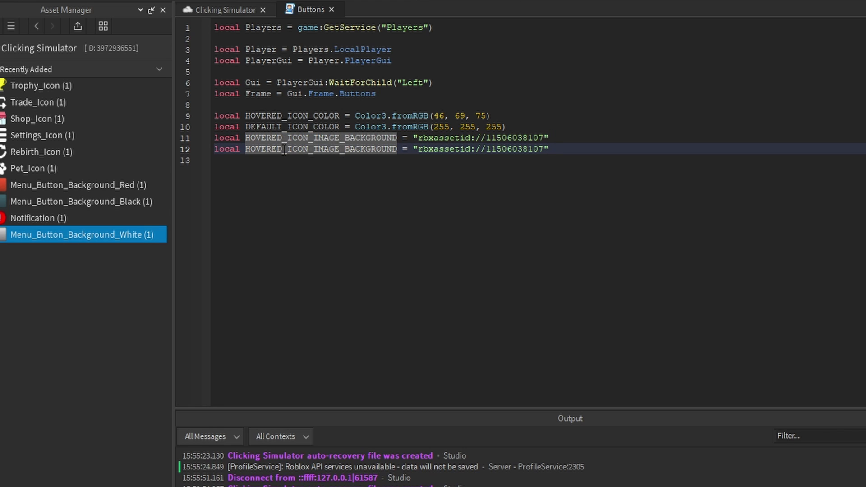
pyautogui.hotkey('ctrl', 'shift', 'Left')
pyautogui.write('DEFAU')
pyautogui.write('LT')
pyautogui.doubleClick(444, 149)
pyautogui.click(108, 203)
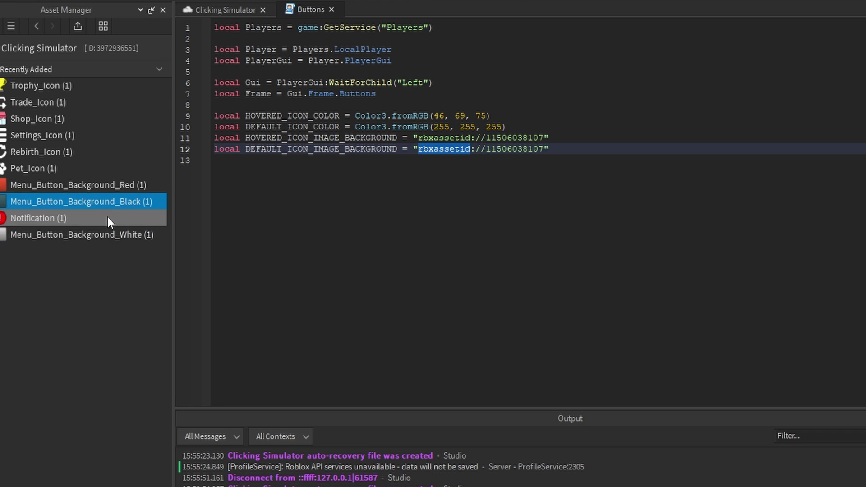
pyautogui.rightClick(126, 203)
pyautogui.click(194, 229)
pyautogui.moveTo(418, 149); pyautogui.dragTo(545, 150)
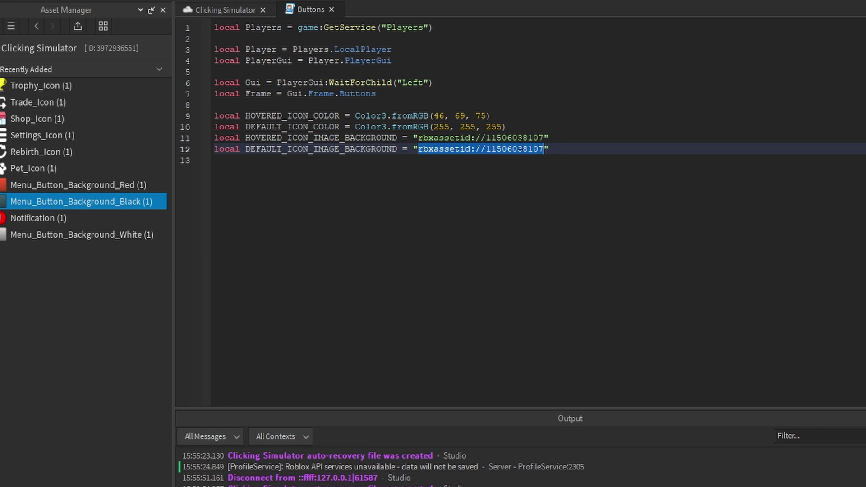
pyautogui.hotkey('ctrl', 'v')
pyautogui.press('Down')
pyautogui.press('Return')
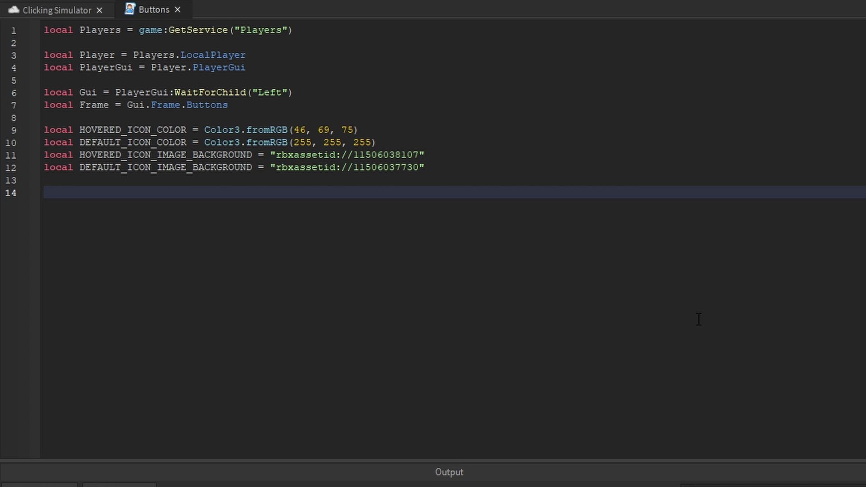
# Loop over Frame:GetChildren(), using continue to skip non-GuiButton children and the one named Shop.
pyautogui.write('for _, child in Frame:GetChildren() do')
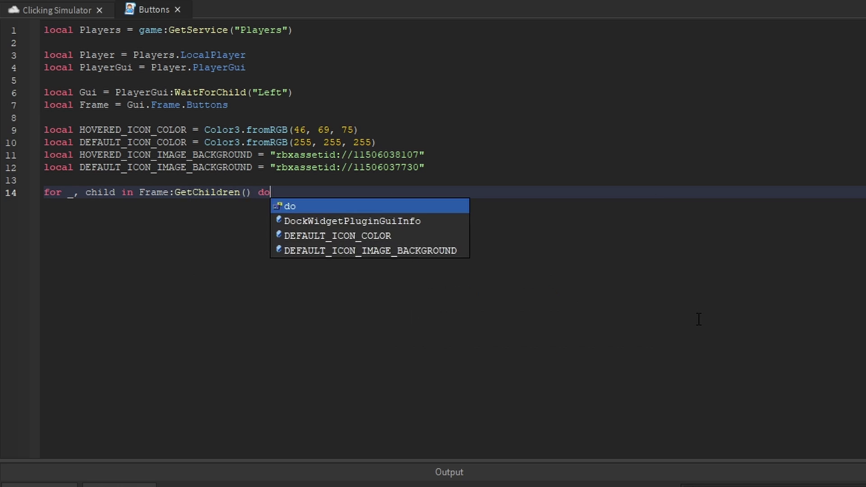
pyautogui.press('Return')
pyautogui.write('if not child')
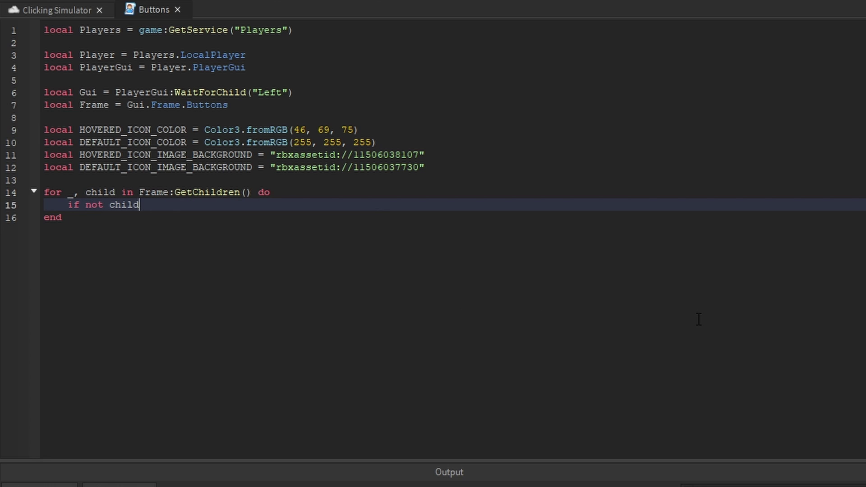
pyautogui.write(':IsA("GuiBu')
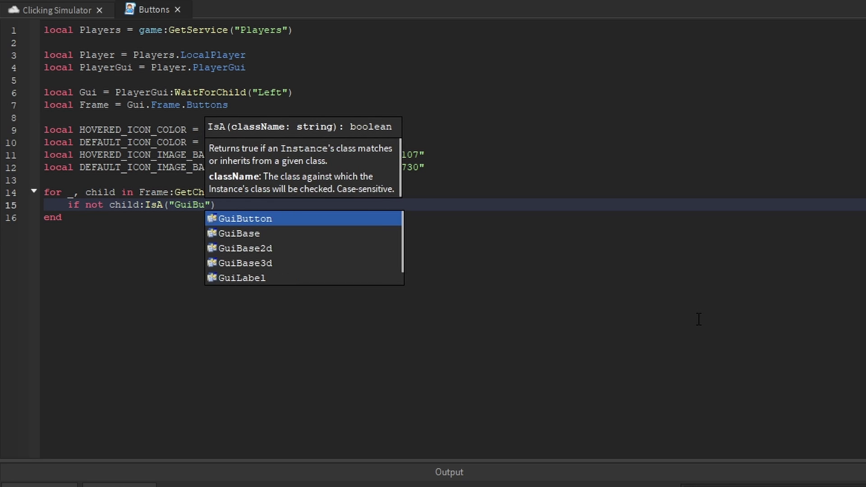
pyautogui.press('Return')
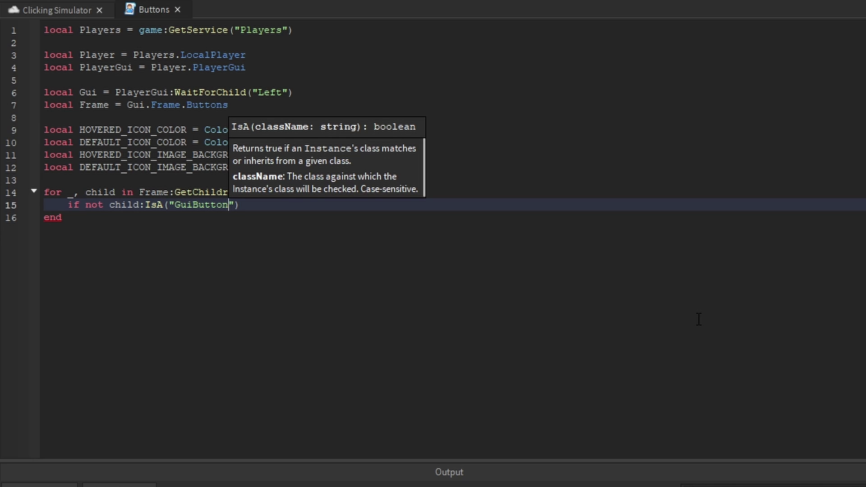
pyautogui.press('Right')
pyautogui.press('Right')
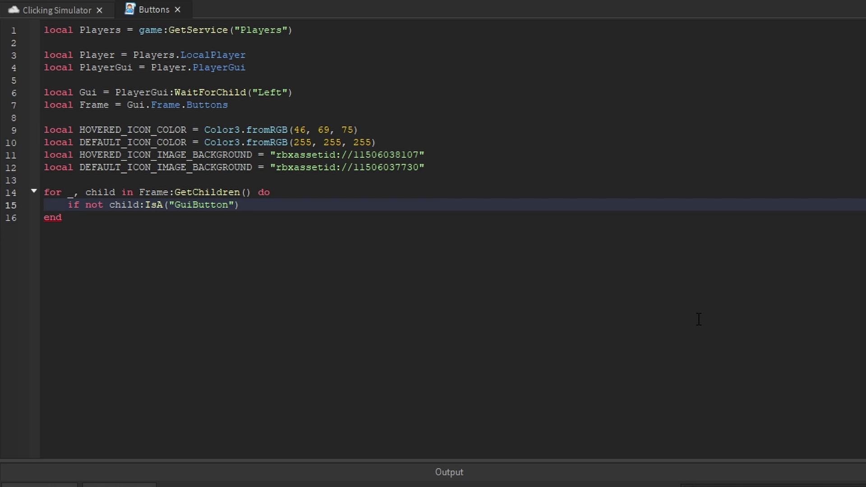
pyautogui.write('or chi')
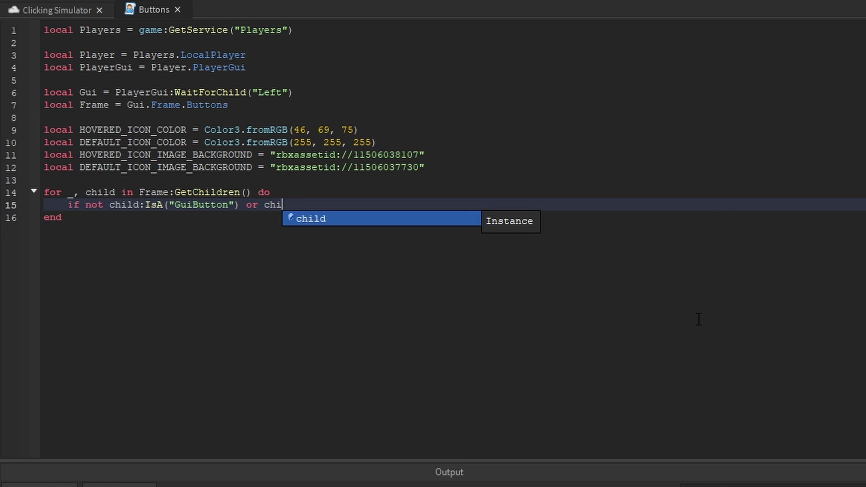
pyautogui.write('ld.Name == "Shop" then continue end')
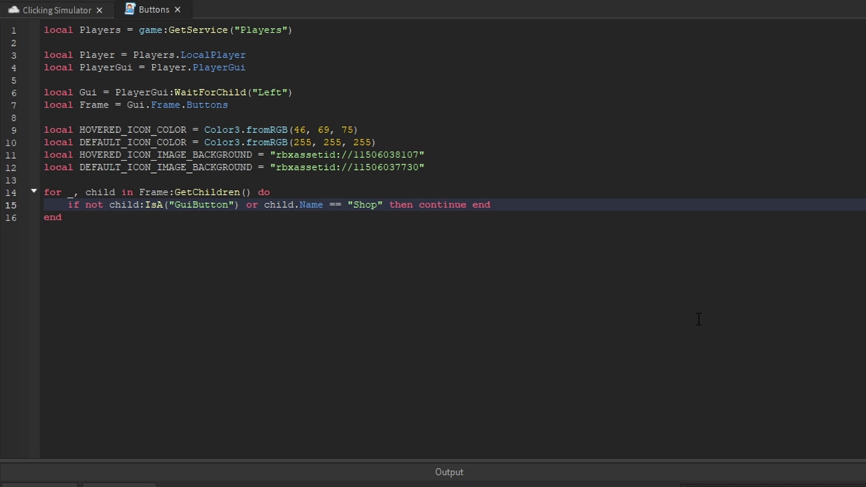
pyautogui.press('Return')
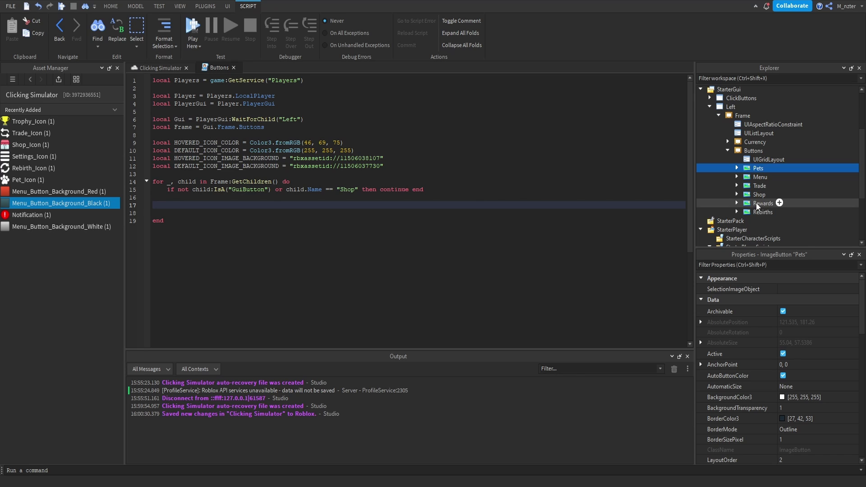
# Declare type ButtonInstance = typeof(Frame.Pets) above the constants.
pyautogui.keyDown('shift'); pyautogui.click(761, 211); pyautogui.keyUp('shift')
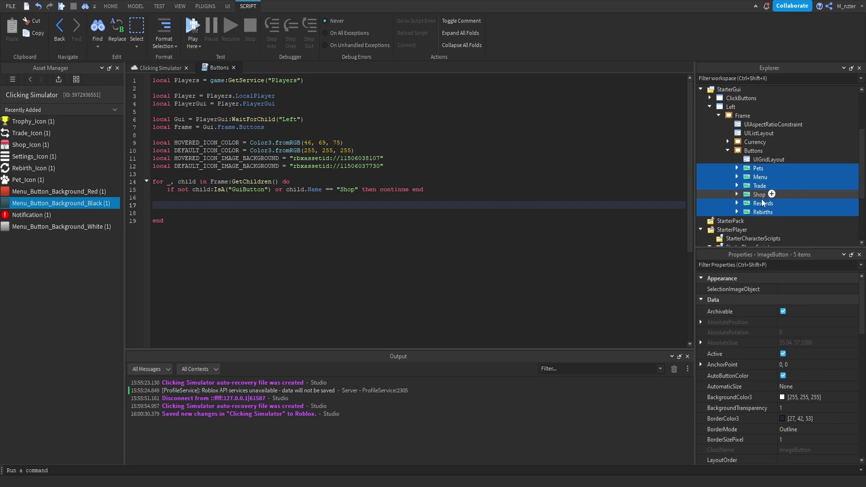
pyautogui.keyDown('ctrl'); pyautogui.click(762, 196); pyautogui.keyUp('ctrl')
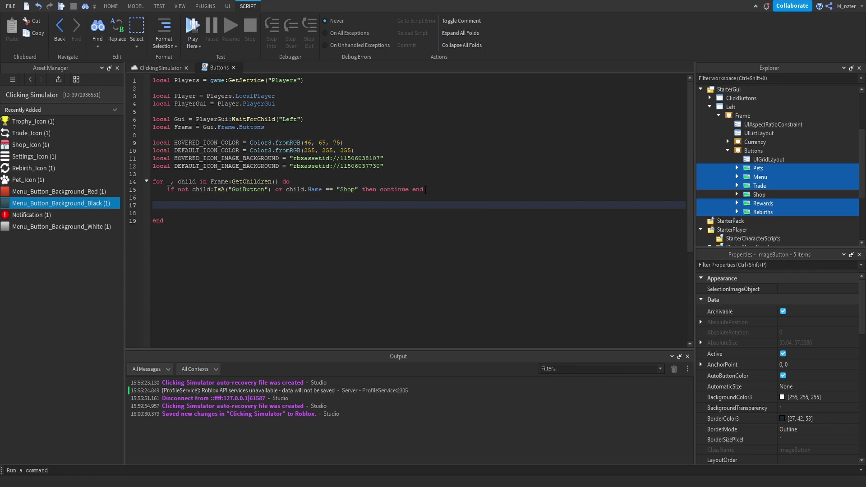
pyautogui.click(428, 206)
pyautogui.write('child.')
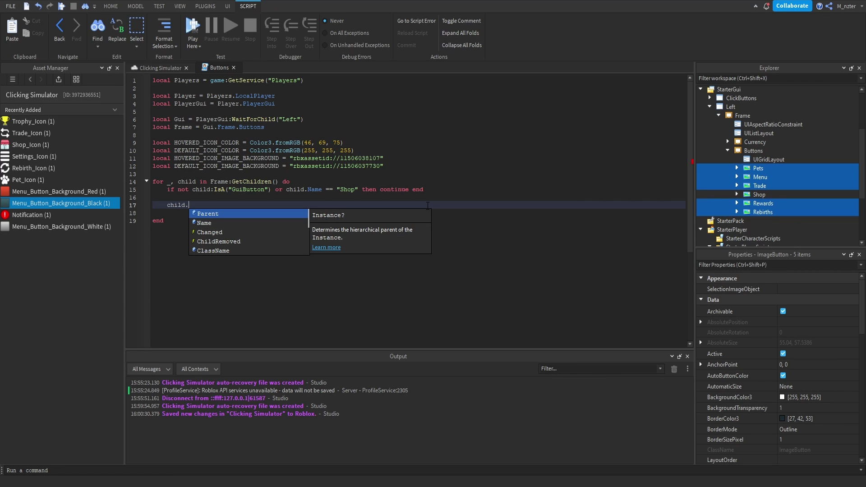
pyautogui.write('Ico')
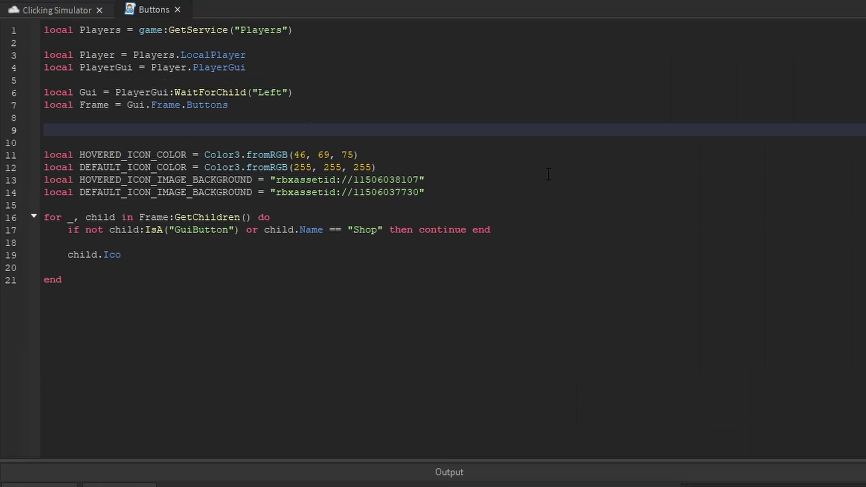
pyautogui.write('type ButtonInstance = ')
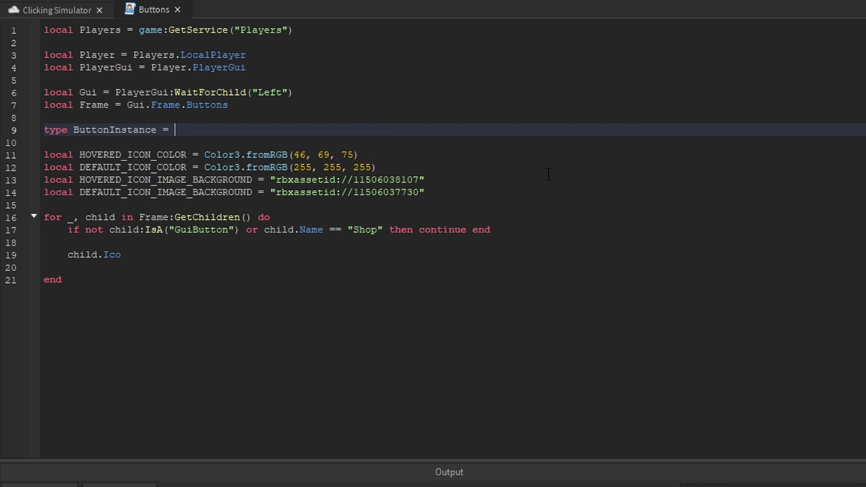
pyautogui.write('typeof(Frame.Pe')
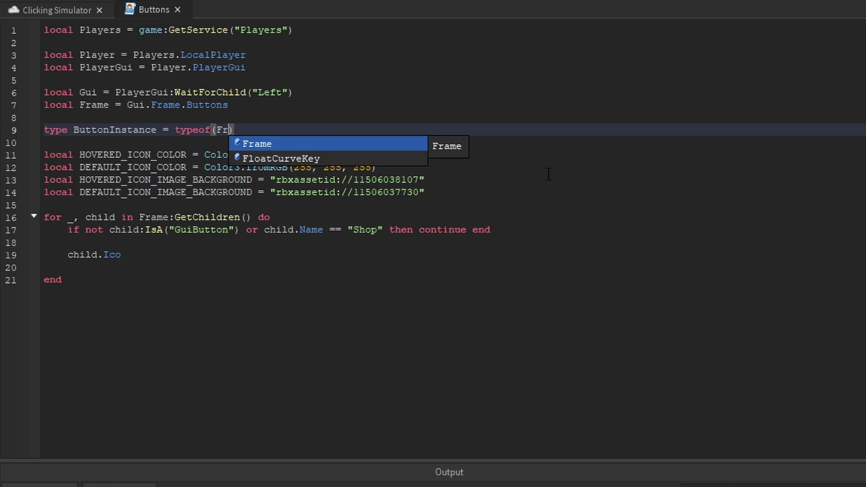
pyautogui.press('Tab')
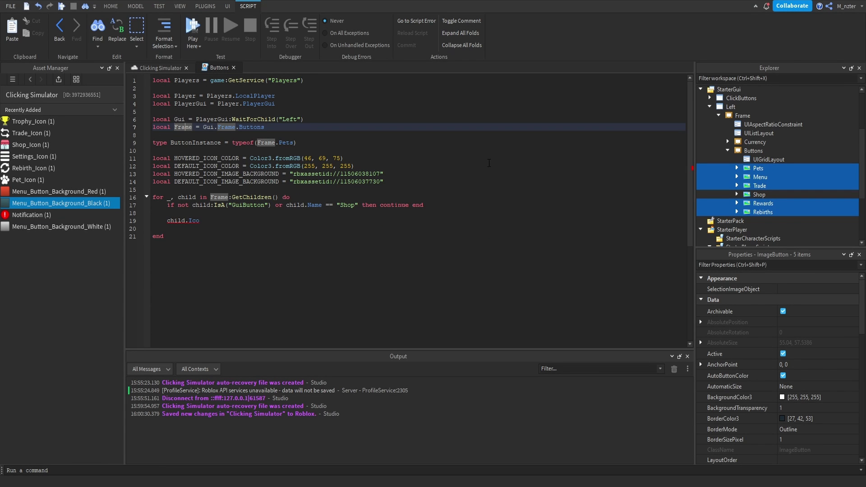
pyautogui.doubleClick(758, 168)
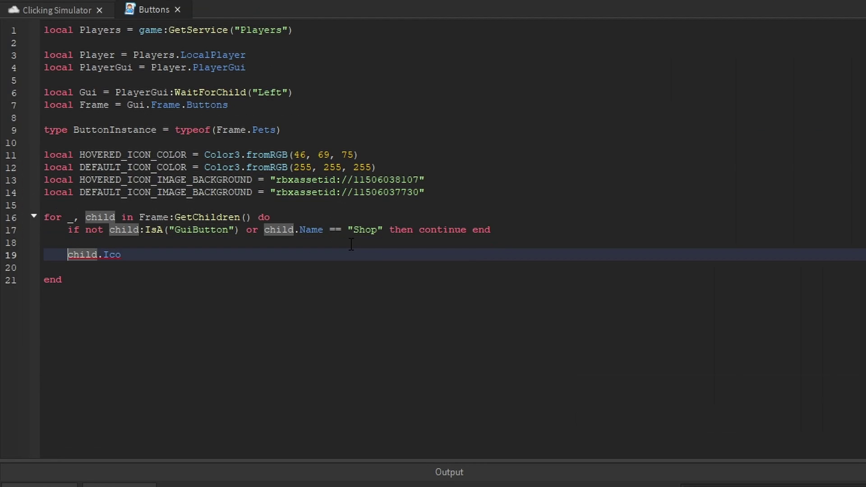
# In the loop, cast each child with local button: ButtonInstance = child and begin button.Ico.
pyautogui.hotkey('shift', 'Home')
pyautogui.press('BackSpace')
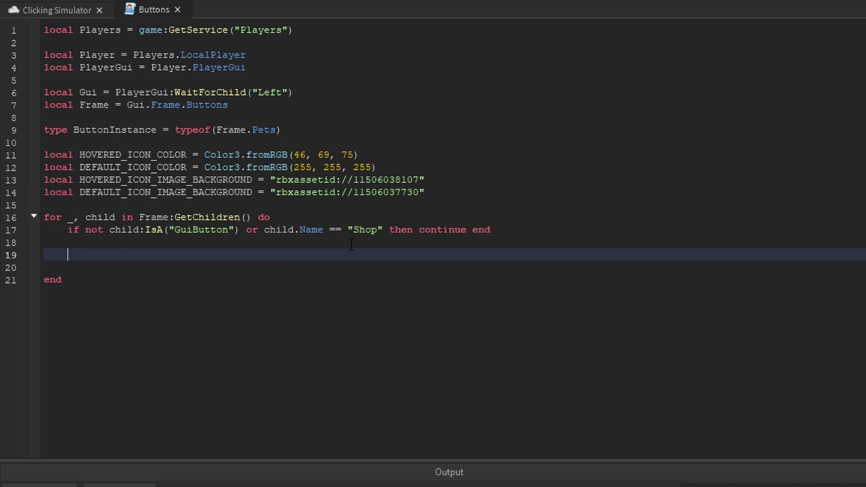
pyautogui.write('local button: Butt')
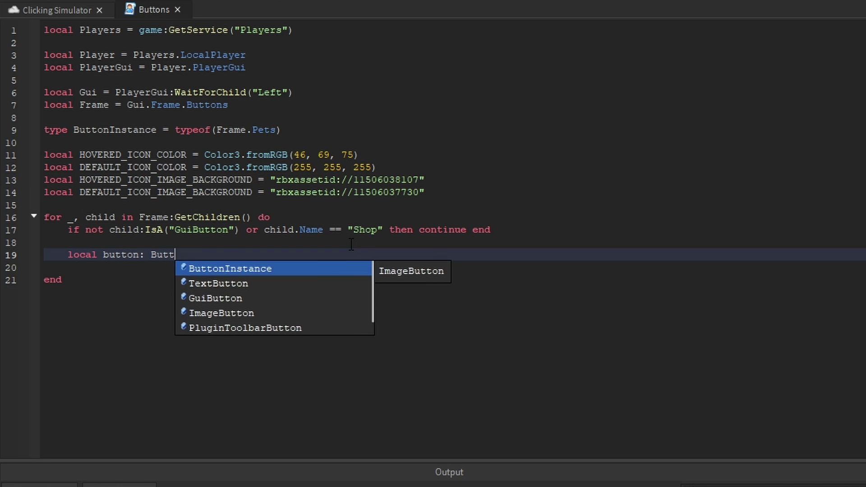
pyautogui.press('Tab')
pyautogui.write('= ')
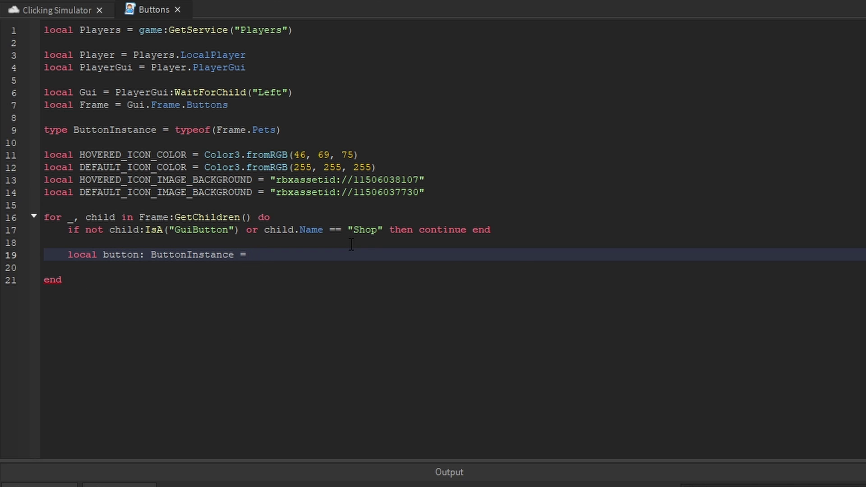
pyautogui.write('child')
pyautogui.press('Return')
pyautogui.write('button.')
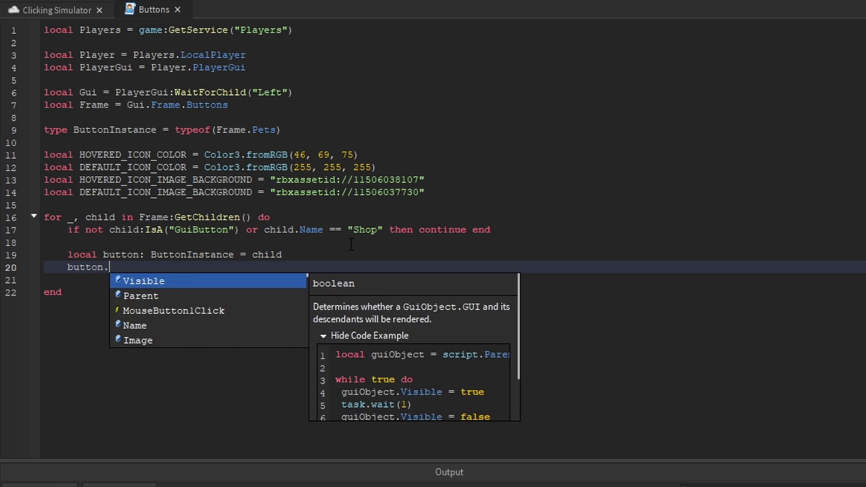
pyautogui.write('Ic')
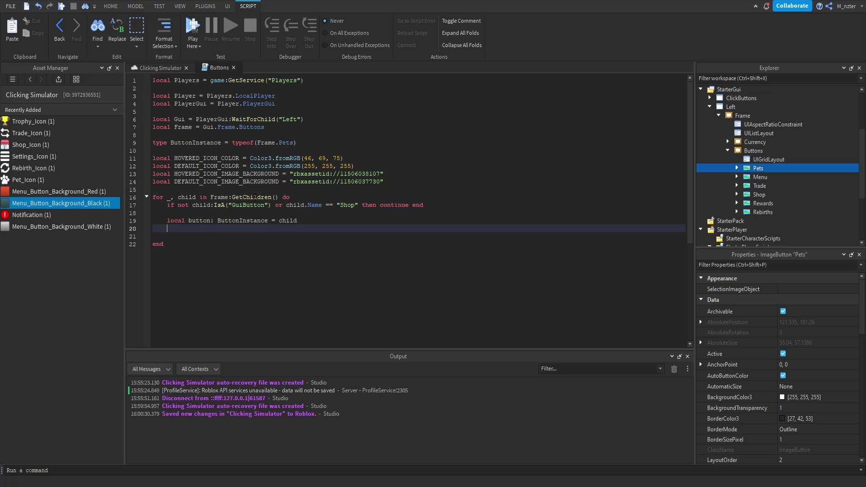
pyautogui.doubleClick(183, 142)
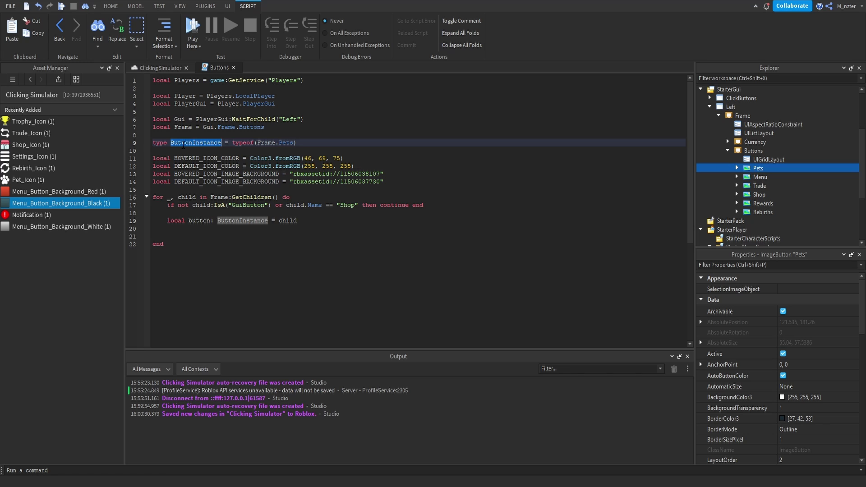
pyautogui.click(308, 229)
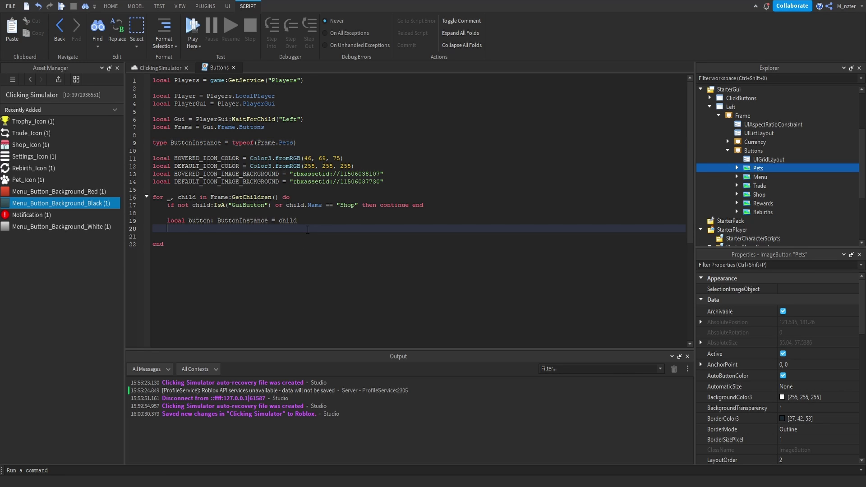
pyautogui.write('button.Ico')
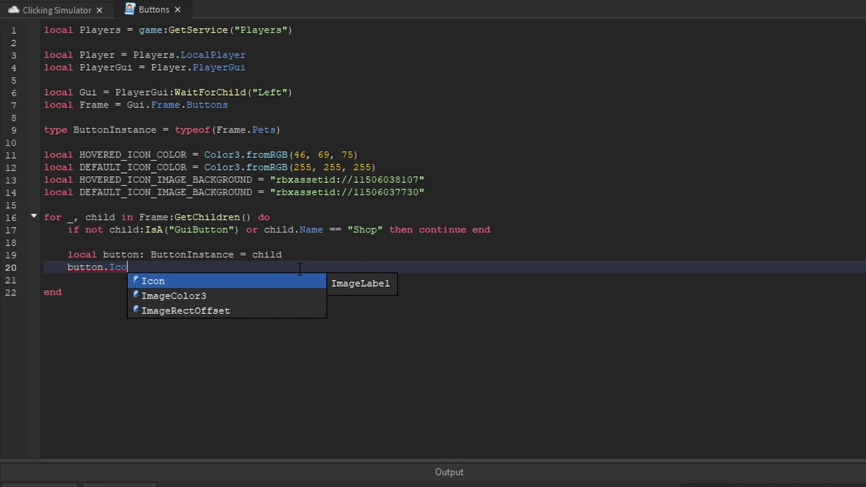
# Add a button.MouseEnter:Connect(function() handler inside the loop.
pyautogui.hotkey('ctrl', 'BackSpace')
pyautogui.hotkey('ctrl', 'BackSpace')
pyautogui.hotkey('ctrl', 'BackSpace')
pyautogui.write('button.Mou')
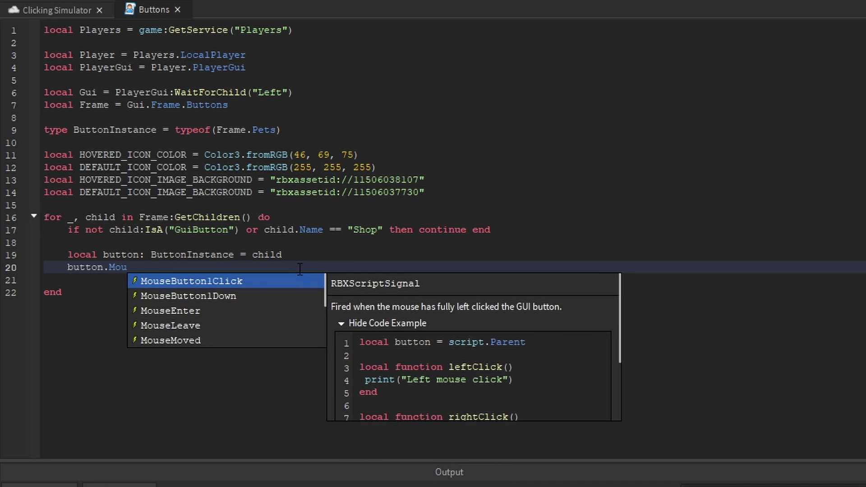
pyautogui.write('seE')
pyautogui.press('Tab')
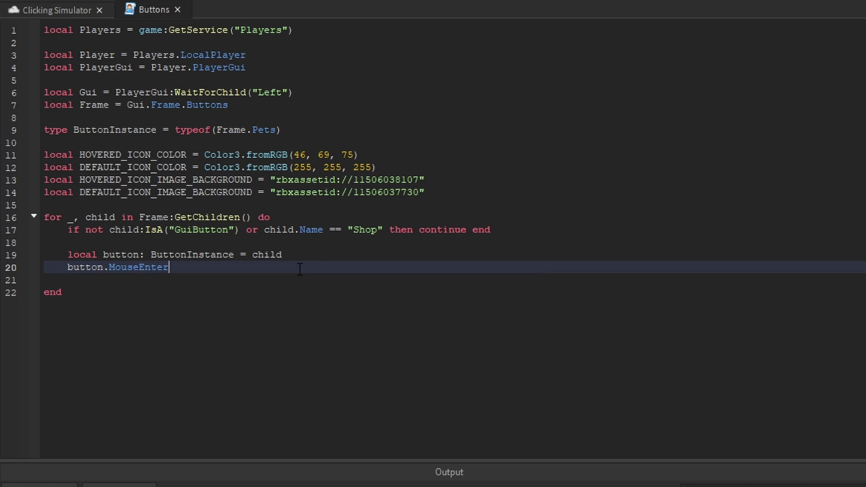
pyautogui.write(':')
pyautogui.press('Tab')
pyautogui.write('(fun')
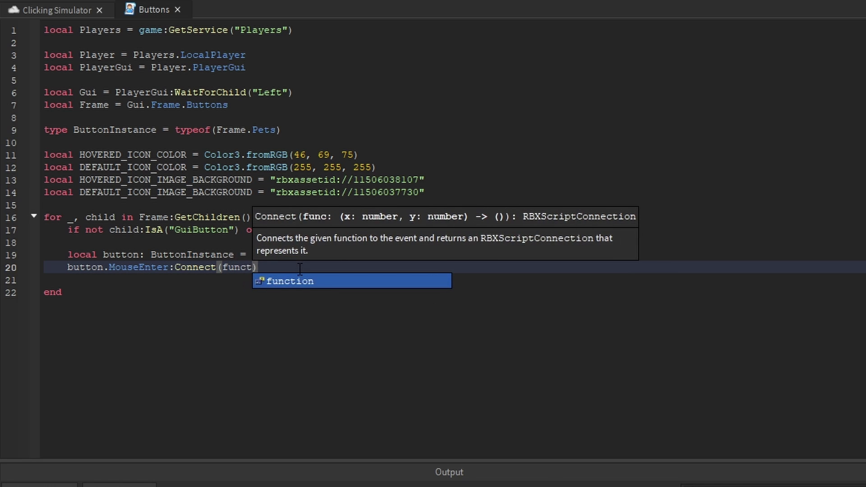
pyautogui.press('Tab')
pyautogui.write('()')
pyautogui.press('Return')
# Make it set button.Image to HOVERED_ICON_IMAGE_BACKGROUND and button.Icon.ImageColor3 to HOVERED_ICON_COLOR.
pyautogui.write('button.Im')
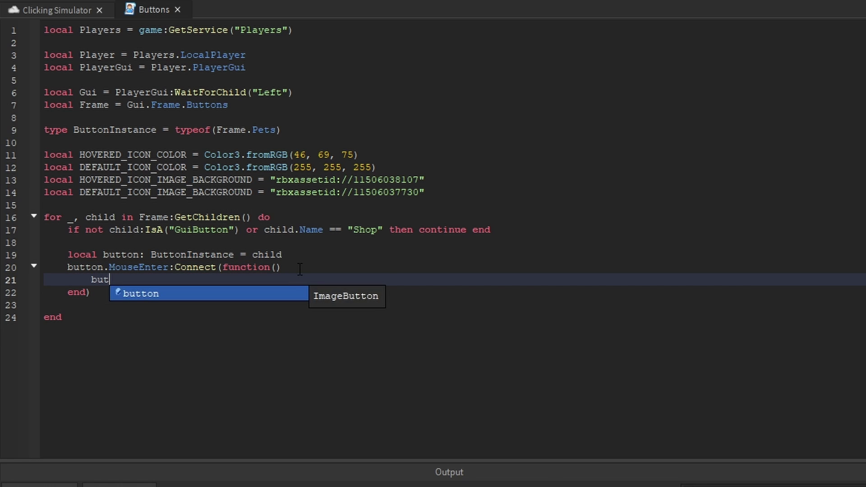
pyautogui.press('Tab')
pyautogui.write('=')
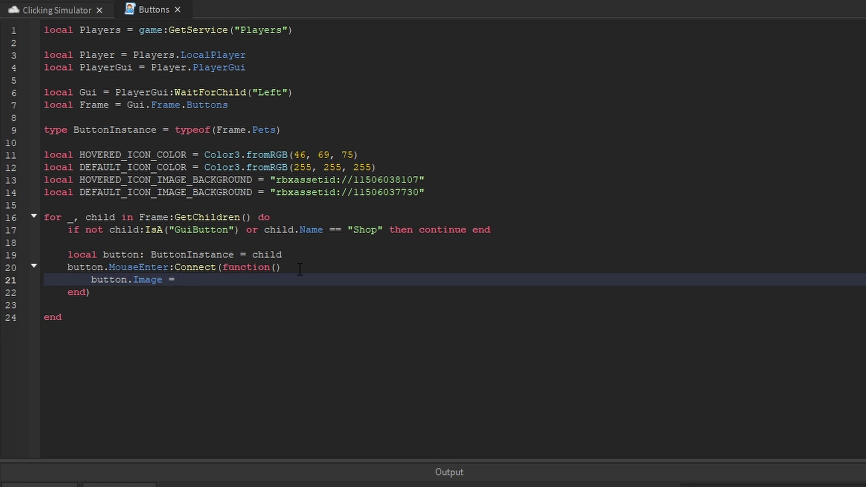
pyautogui.write(' HO')
pyautogui.press('Tab')
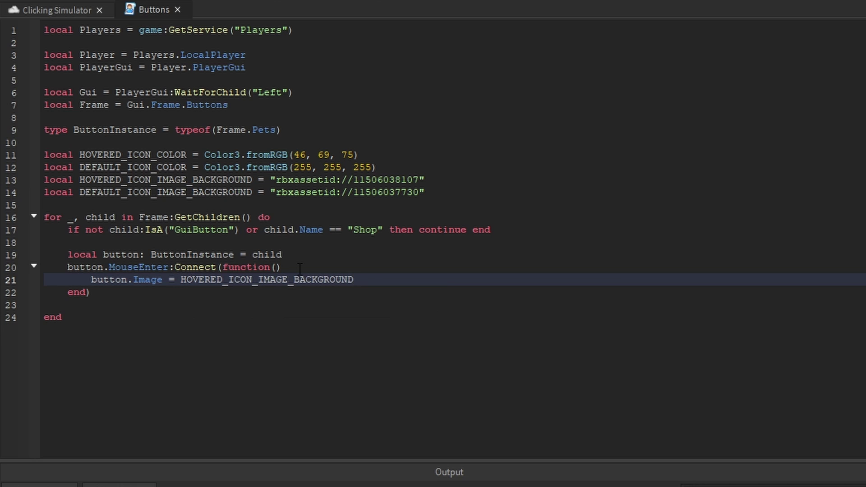
pyautogui.press('Return')
pyautogui.write('button.Icon.Ima')
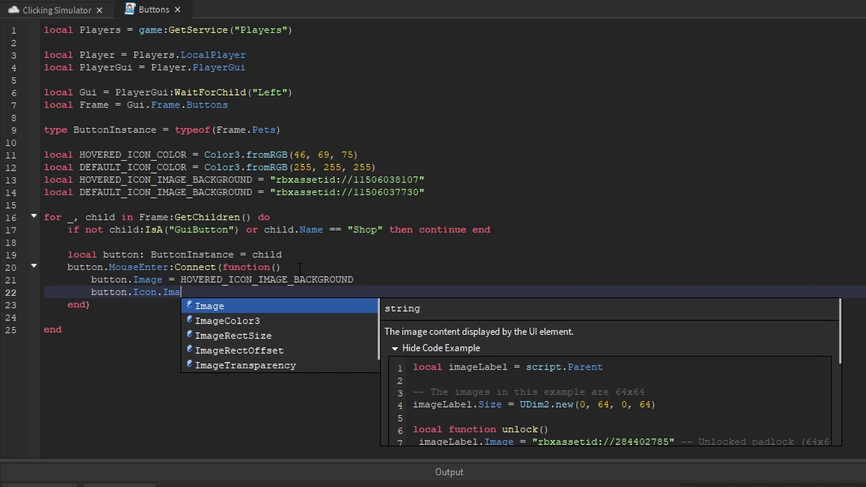
pyautogui.press('Down')
pyautogui.press('Tab')
pyautogui.write('= HO')
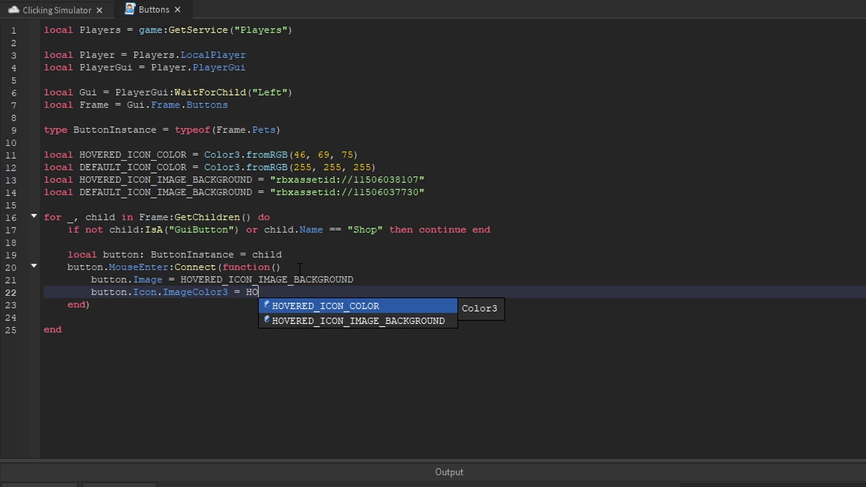
pyautogui.press('Tab')
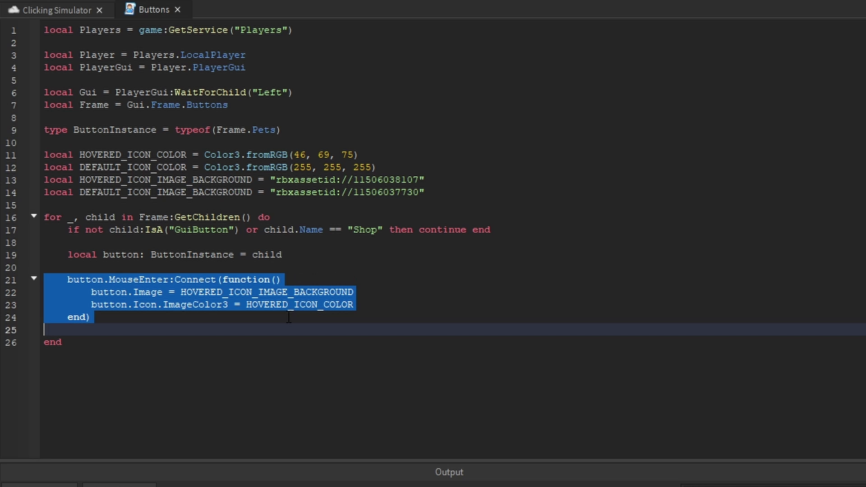
# Duplicate the MouseEnter handler as a MouseLeave handler that uses DEFAULT_ICON_COLOR.
pyautogui.moveTo(290, 318); pyautogui.dragTo(291, 327)
pyautogui.hotkey('ctrl', 'c')
pyautogui.hotkey('ctrl', 'v')
pyautogui.doubleClick(150, 341)
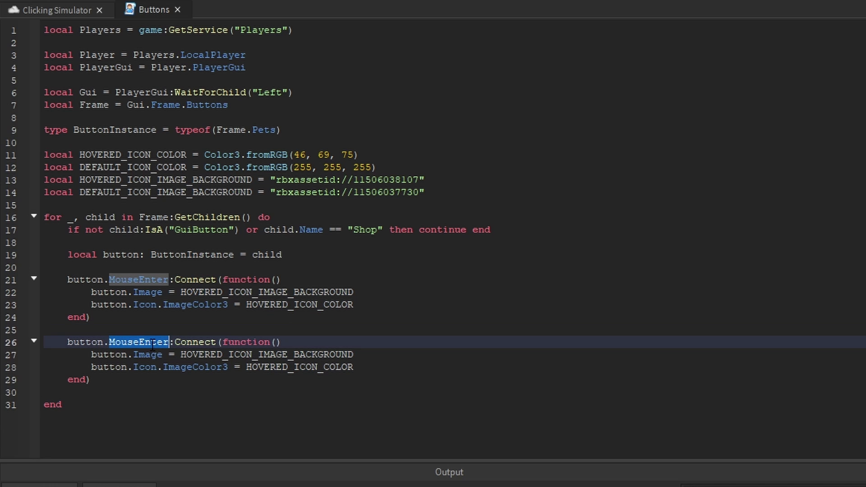
pyautogui.write('MouseLeave')
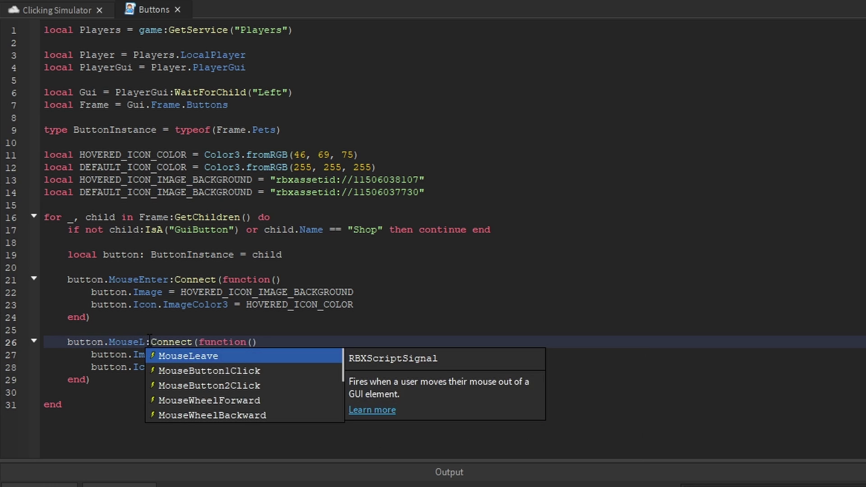
pyautogui.press('Tab')
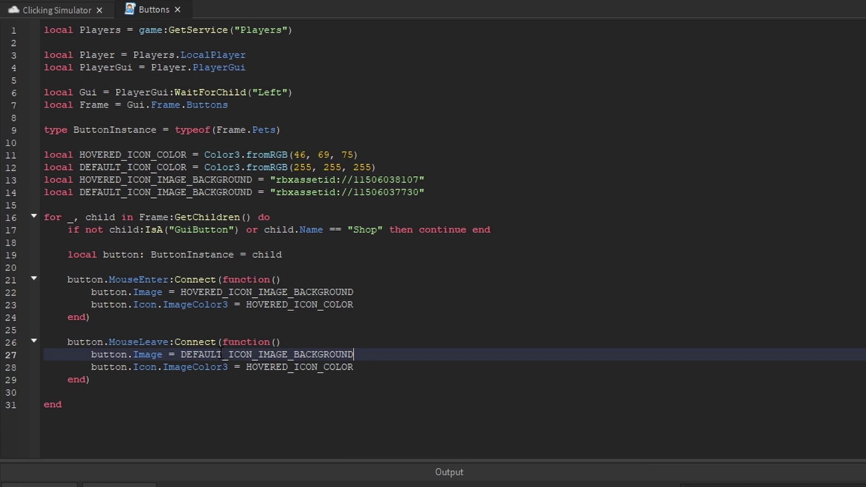
pyautogui.doubleClick(306, 369)
pyautogui.write('DEFAULT_ICON_COLOR')
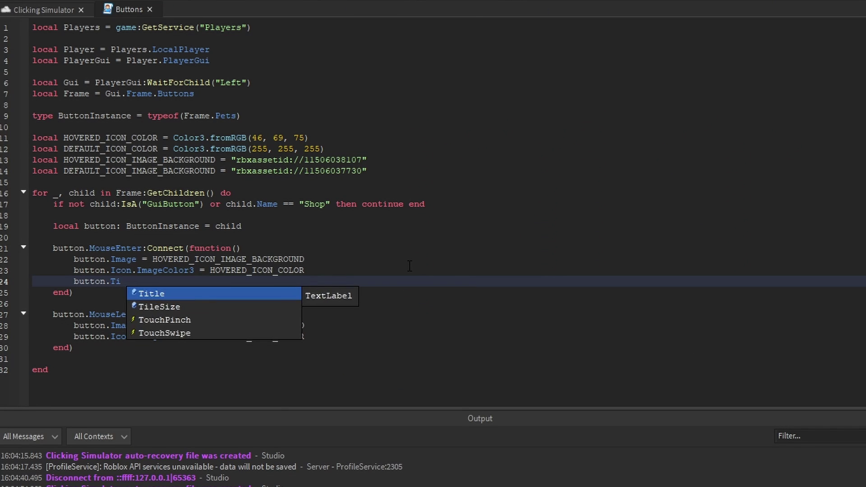
# Add button.Title.TextColor3 = HOVERED_ICON_COLOR to the hover handler and playtest with F5.
pyautogui.press('Tab')
pyautogui.write('.TextColor3 = HOVERED_ICON_COLOR')
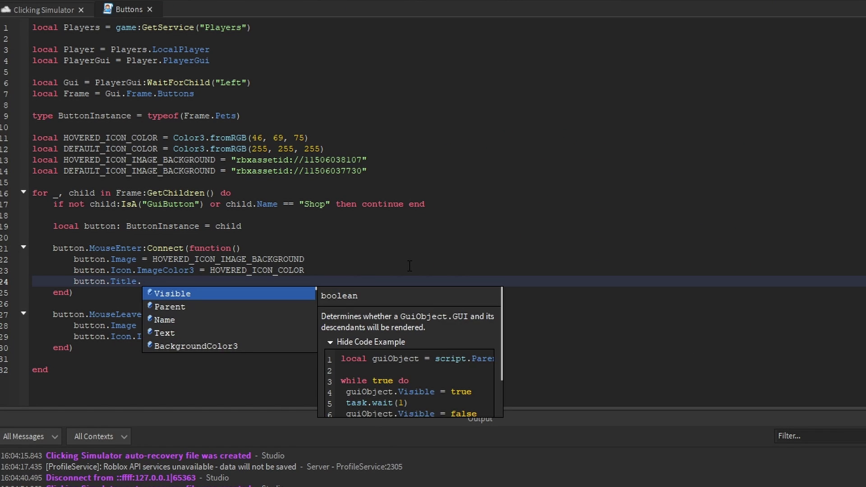
pyautogui.tripleClick(386, 281)
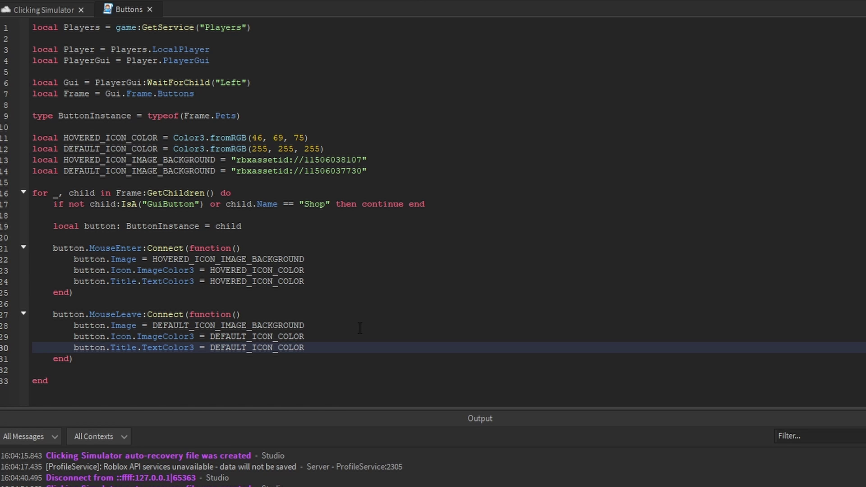
pyautogui.press('F5')
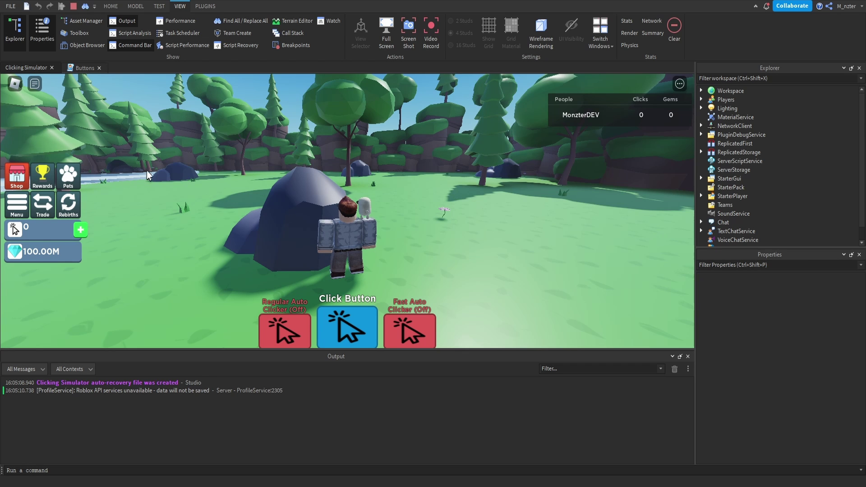
# Stop the playtest, select StarterGui > ClickButtons > Frame, and filter its properties by 'po'.
pyautogui.hotkey('shift', 'F5')
pyautogui.click(732, 128)
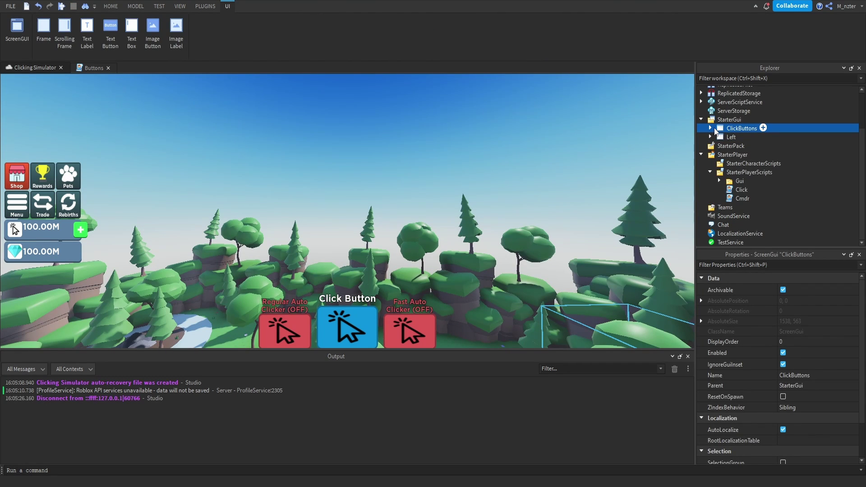
pyautogui.click(711, 128)
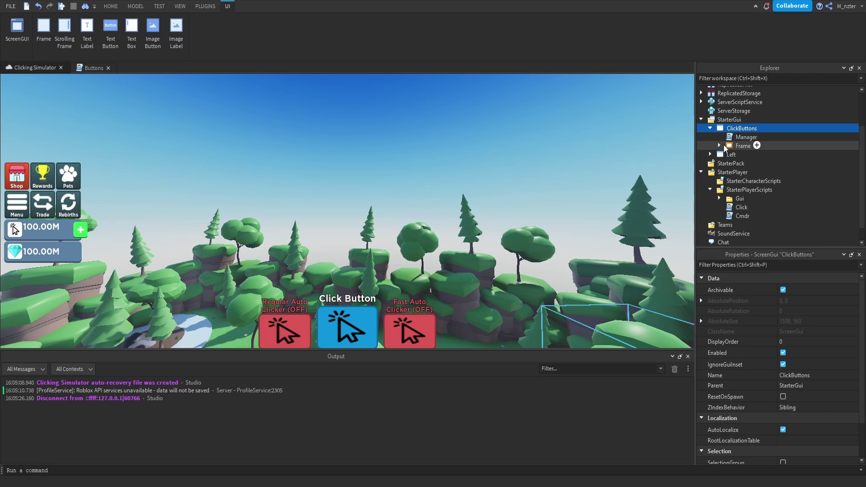
pyautogui.click(719, 146)
pyautogui.click(740, 155)
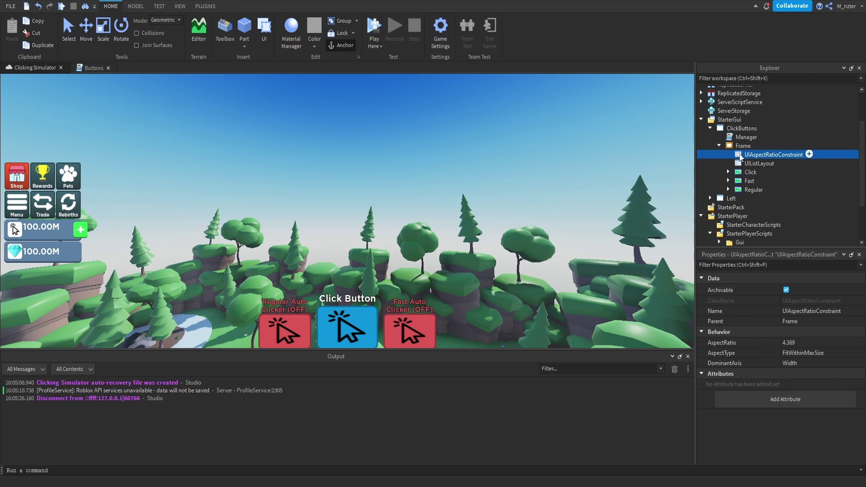
pyautogui.click(742, 146)
pyautogui.click(762, 261)
pyautogui.write('p')
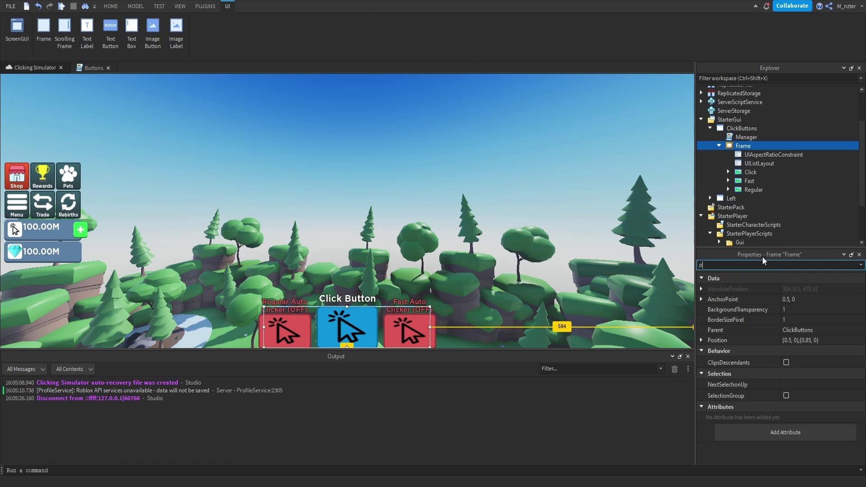
pyautogui.write('o')
pyautogui.click(814, 300)
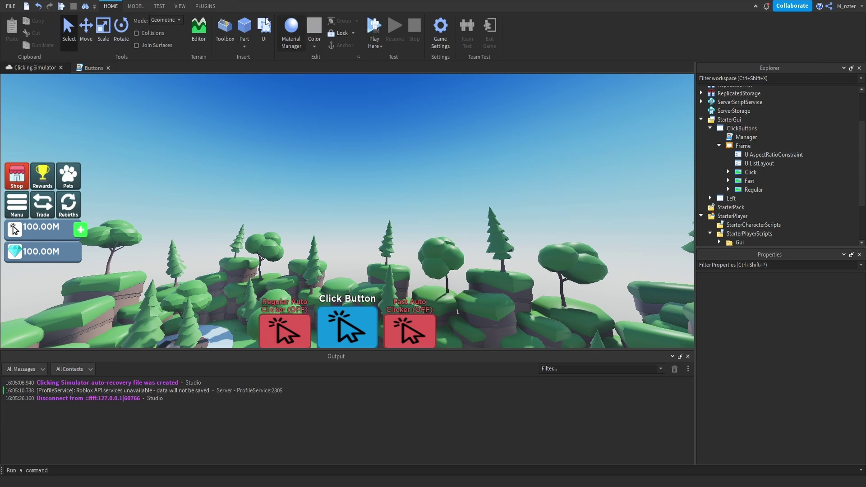
# Preview the game on an emulated iPhone 5, then return to the full-size view.
pyautogui.click(205, 6)
pyautogui.click(159, 6)
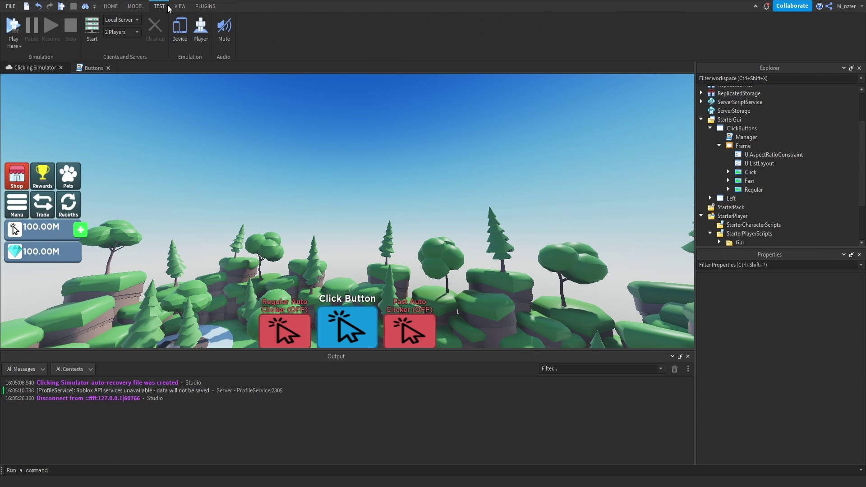
pyautogui.click(180, 27)
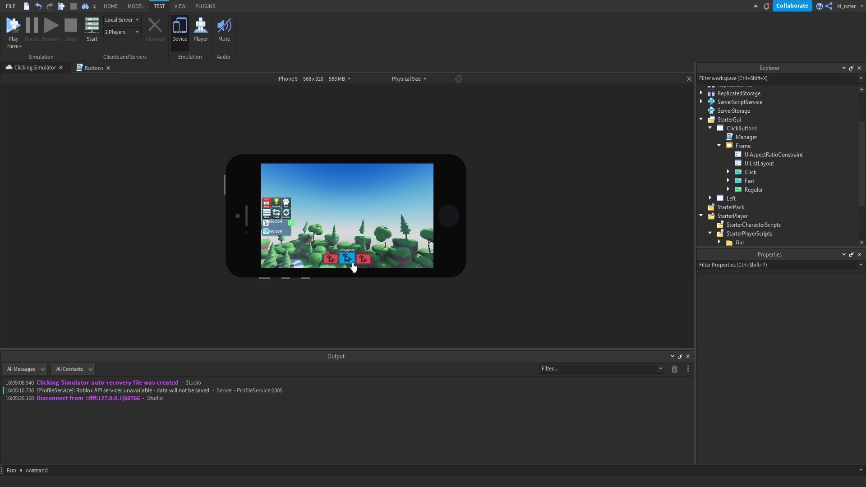
pyautogui.click(180, 41)
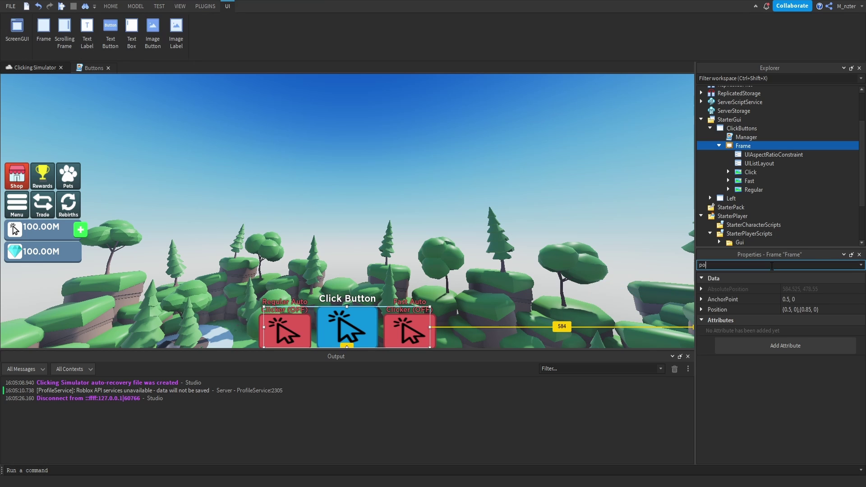
# Give the ClickButtons Frame AnchorPoint 0.5, 1 and Position {0.5, 0},{0.985, 0}.
pyautogui.click(801, 300)
pyautogui.doubleClick(801, 299)
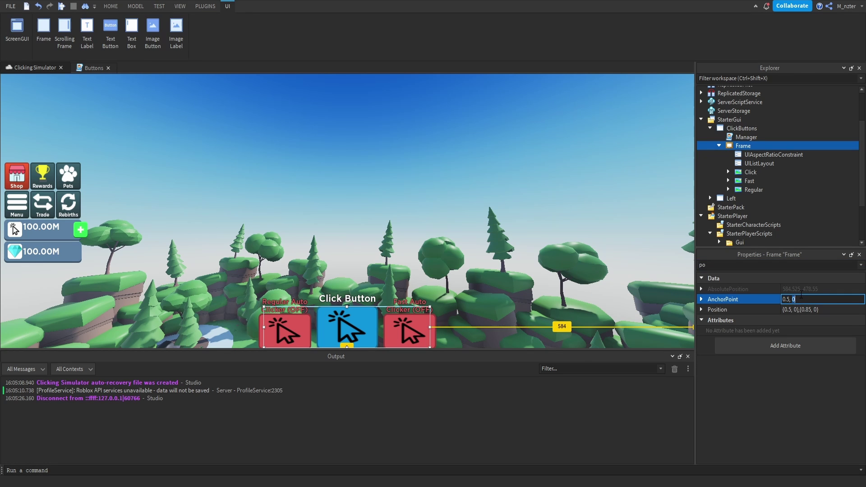
pyautogui.write('1')
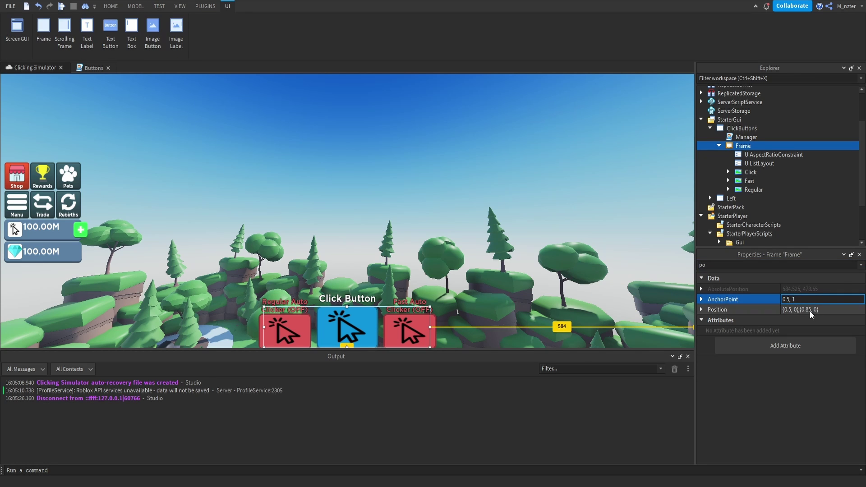
pyautogui.doubleClick(810, 310)
pyautogui.write('98')
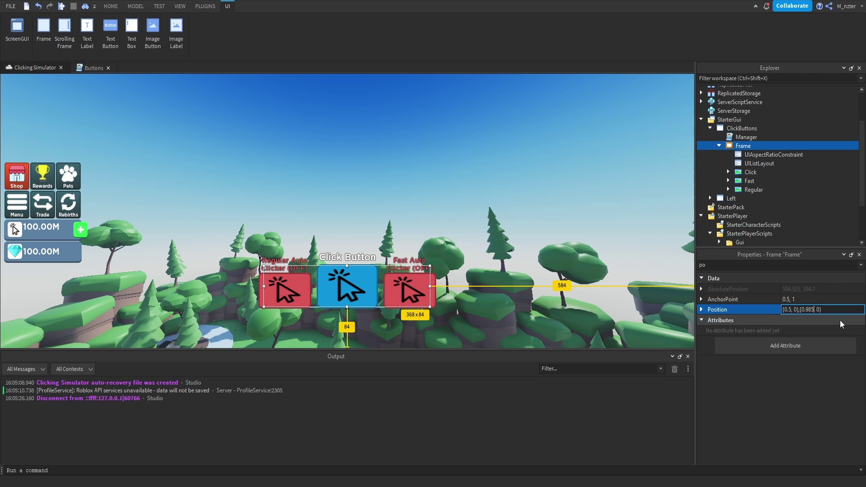
pyautogui.press('Return')
# Toggle iPhone 5 device emulation on and off twice to check the bottom-seated click buttons.
pyautogui.click(545, 219)
pyautogui.moveTo(545, 219); pyautogui.dragTo(546, 220, button='right')
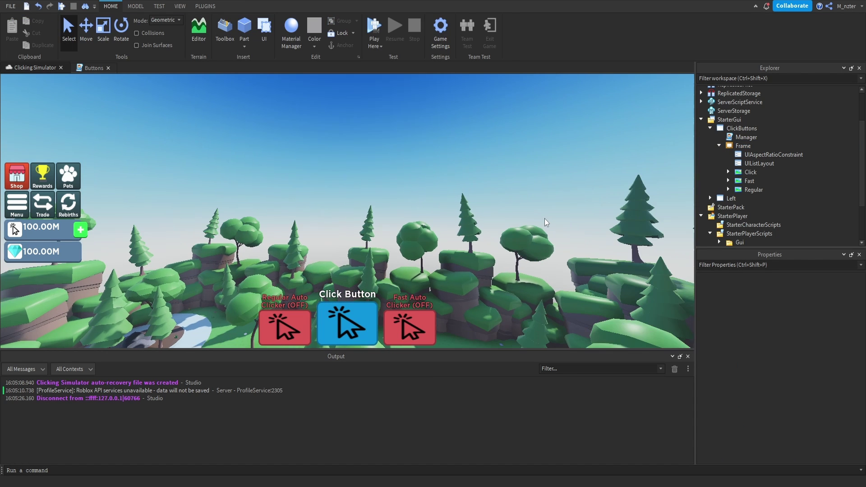
pyautogui.click(159, 6)
pyautogui.click(178, 28)
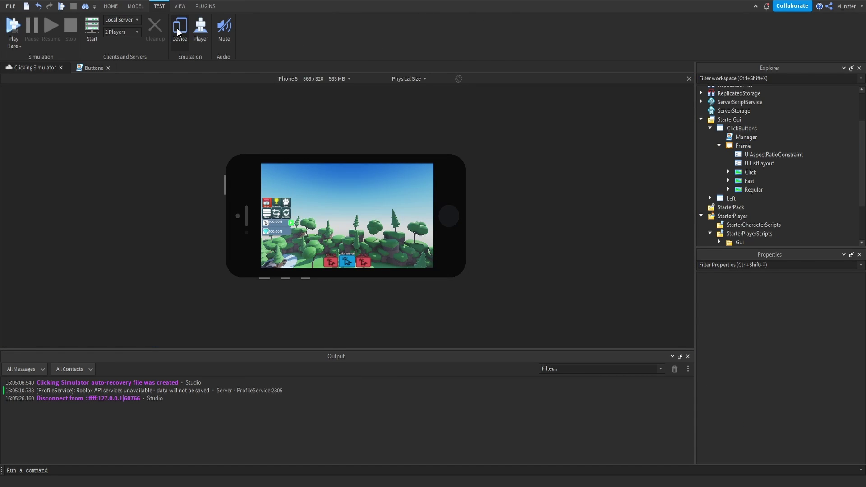
pyautogui.click(177, 28)
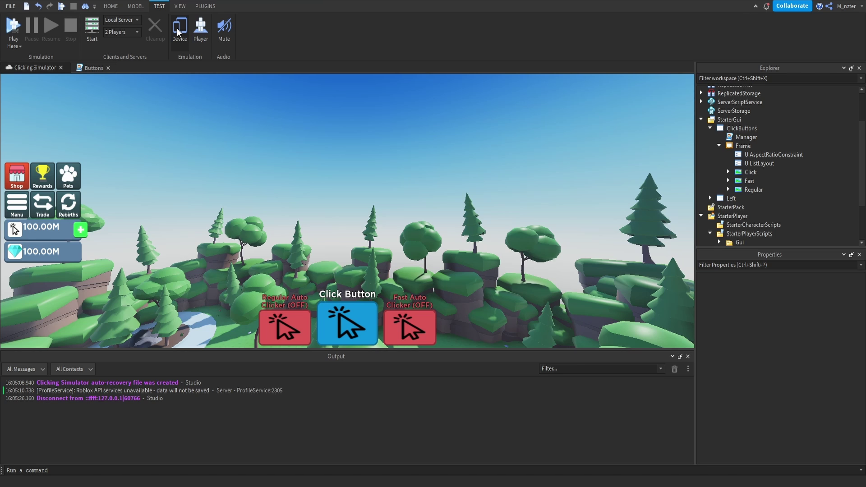
pyautogui.click(177, 28)
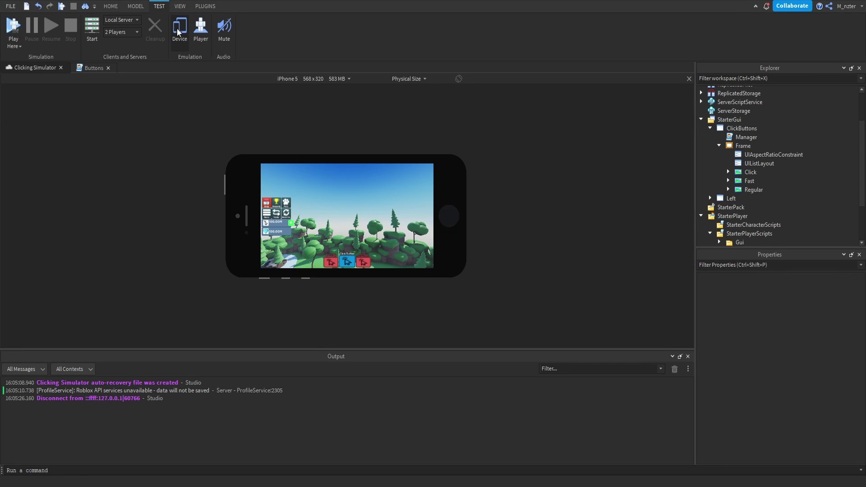
pyautogui.click(177, 28)
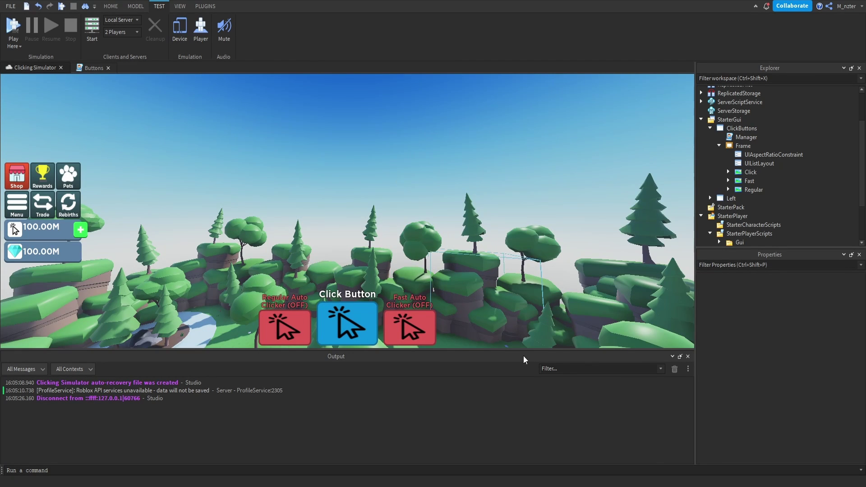